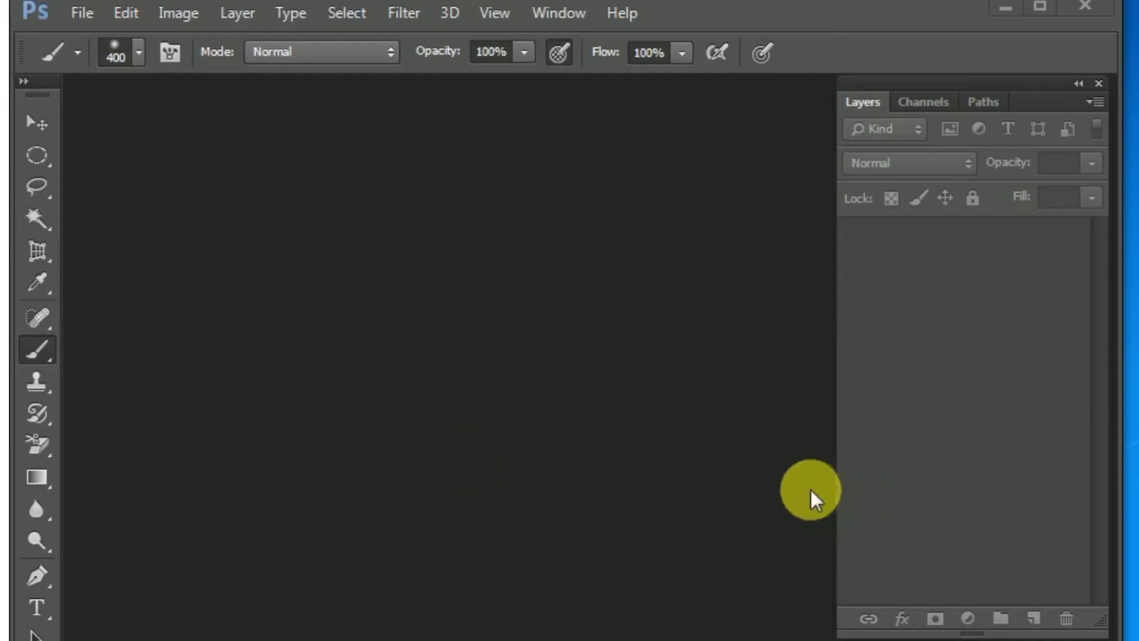
# Create a new blank portrait document, Untitled-1.
pyautogui.click(80, 13)
pyautogui.press('Escape')
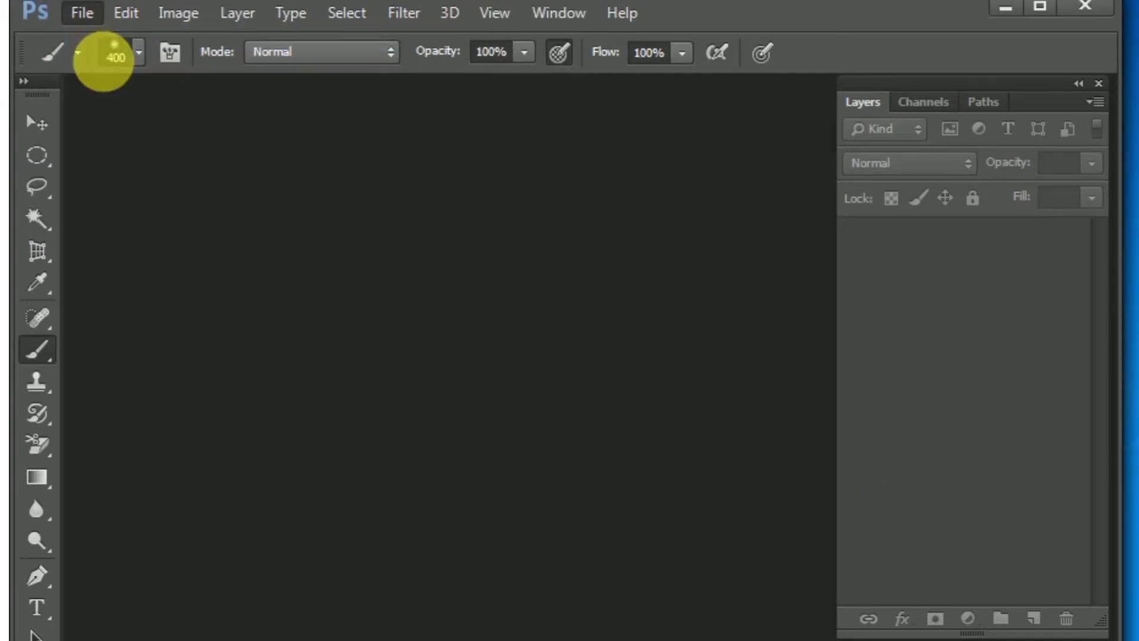
pyautogui.click(738, 181)
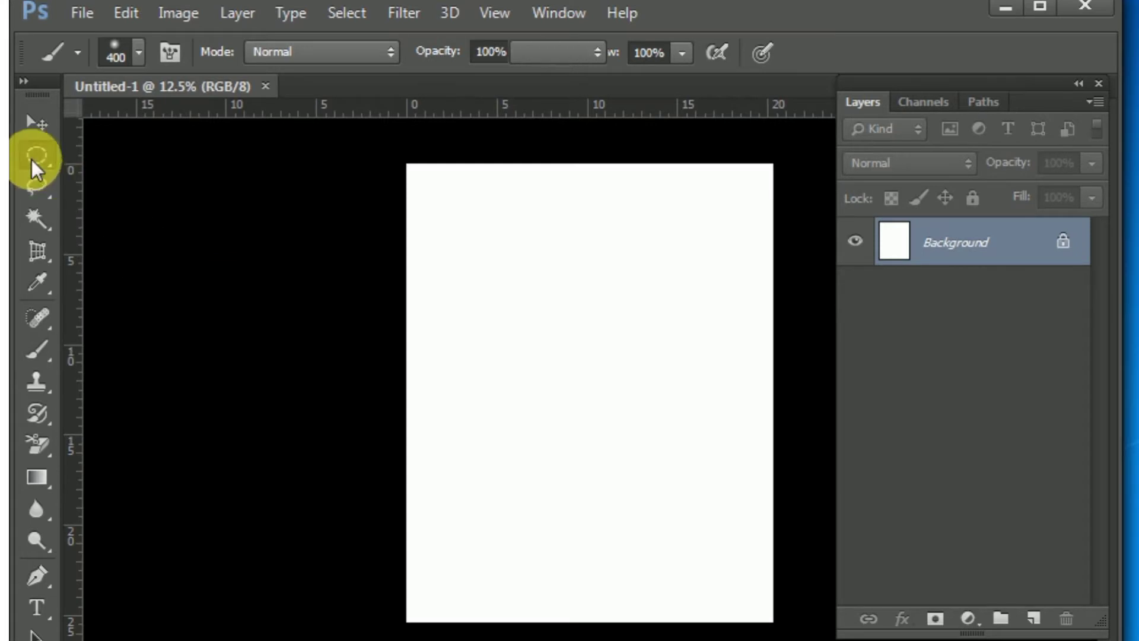
# Draw a rectangular marquee selection just inside the page edges.
pyautogui.click(31, 158)
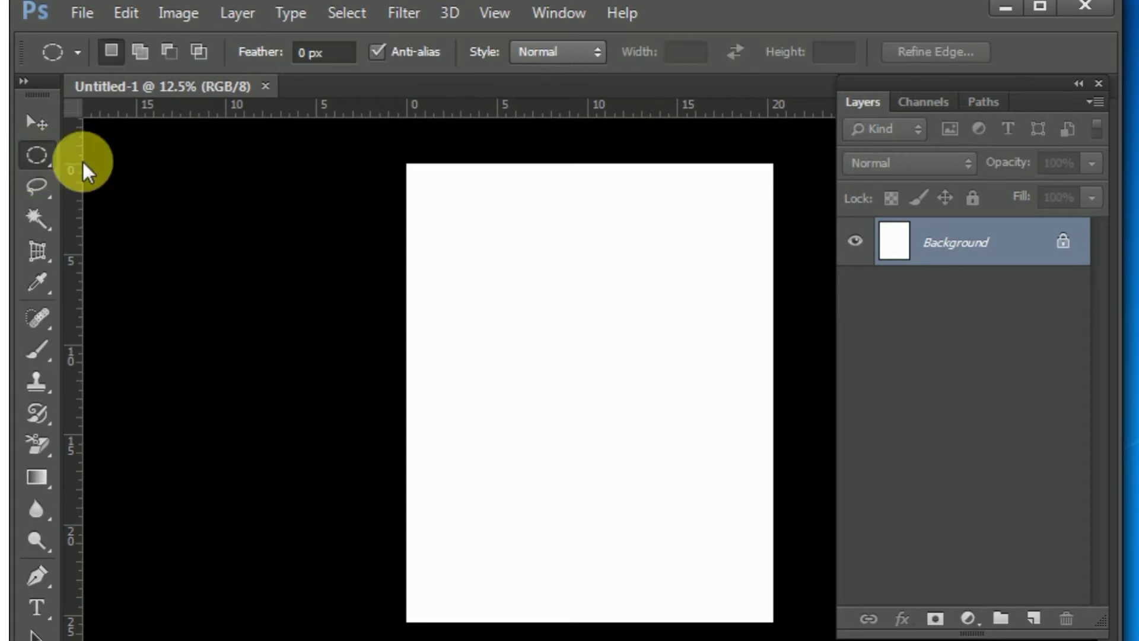
pyautogui.rightClick(35, 159)
pyautogui.click(122, 150)
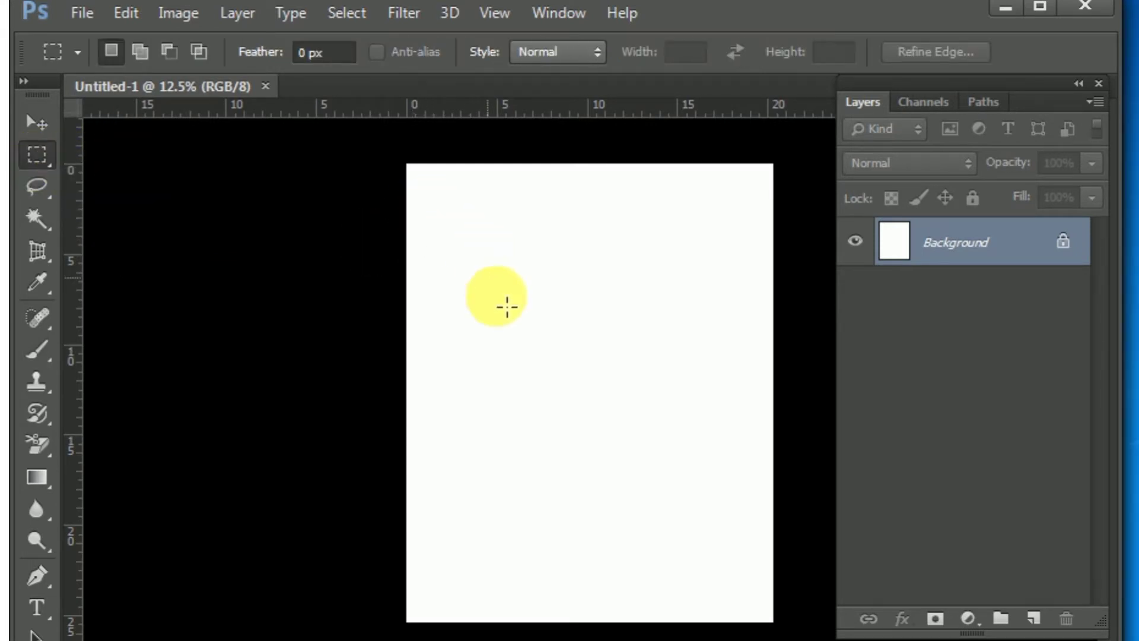
pyautogui.moveTo(436, 194)
pyautogui.mouseDown()
pyautogui.moveTo(732, 595)
pyautogui.moveTo(744, 593)
pyautogui.mouseUp()
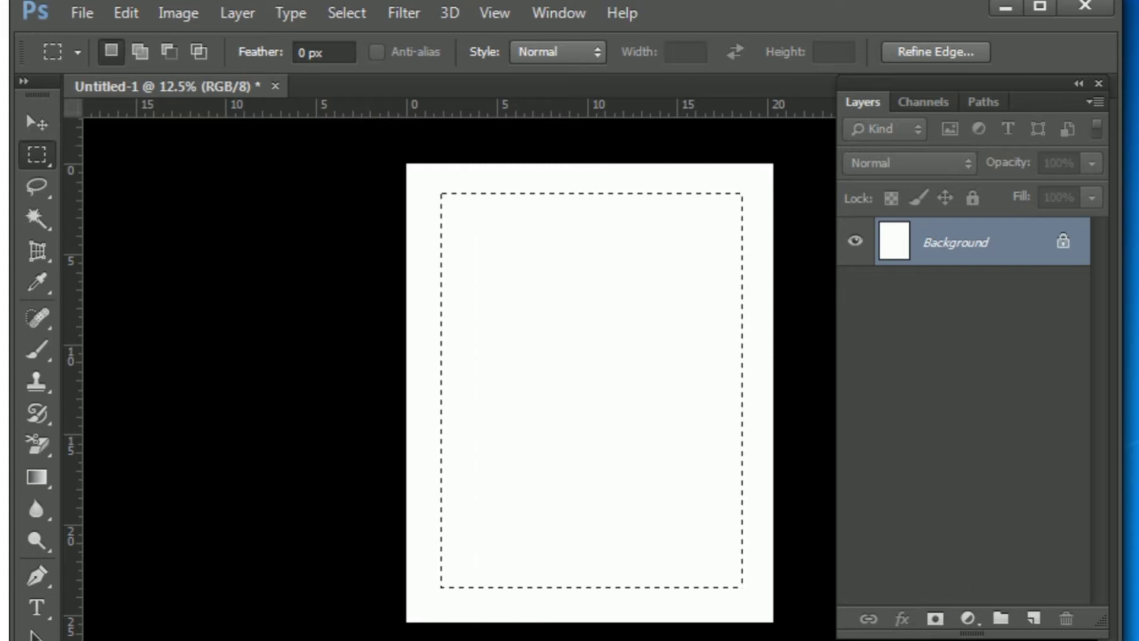
pyautogui.click(973, 623)
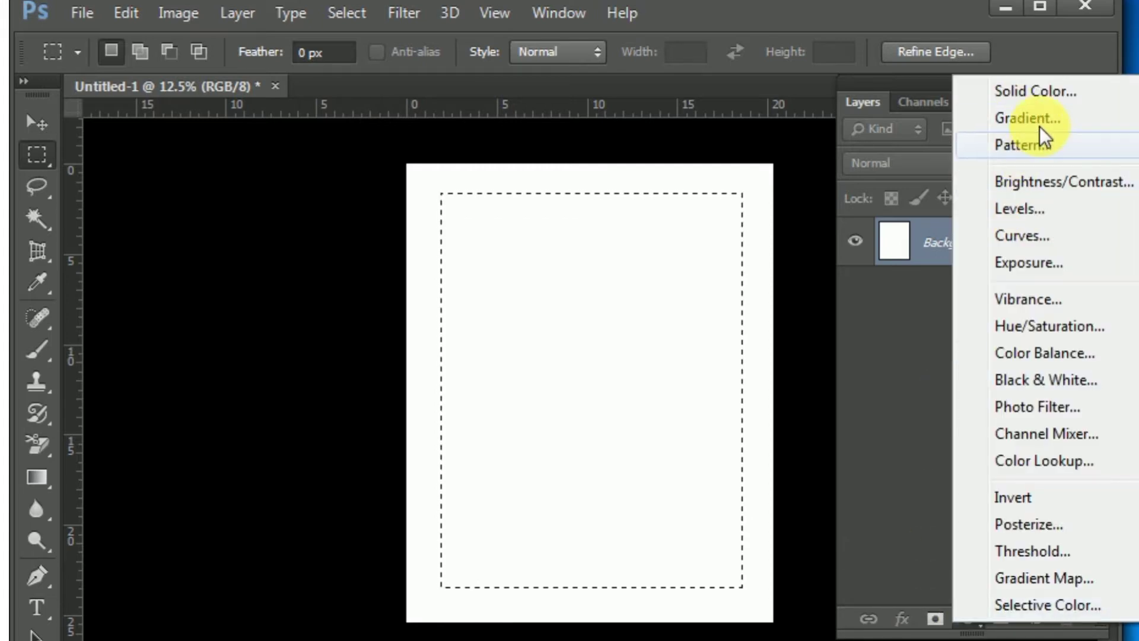
# Add a Gradient fill layer whose left stop is red e70200.
pyautogui.click(1008, 119)
pyautogui.click(835, 239)
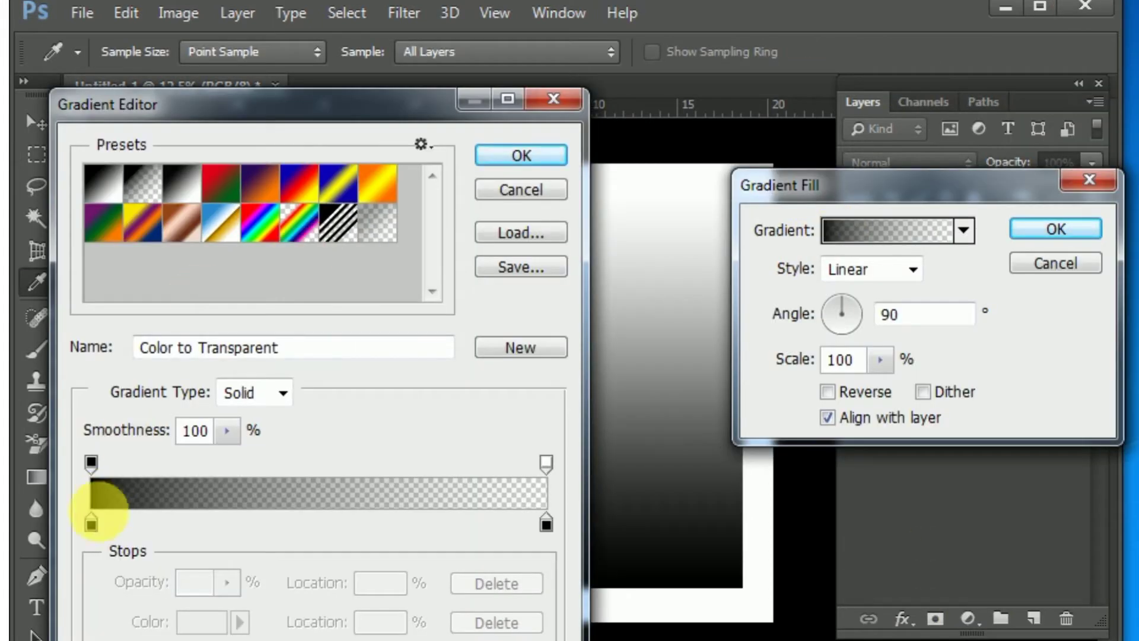
pyautogui.click(90, 522)
pyautogui.click(201, 623)
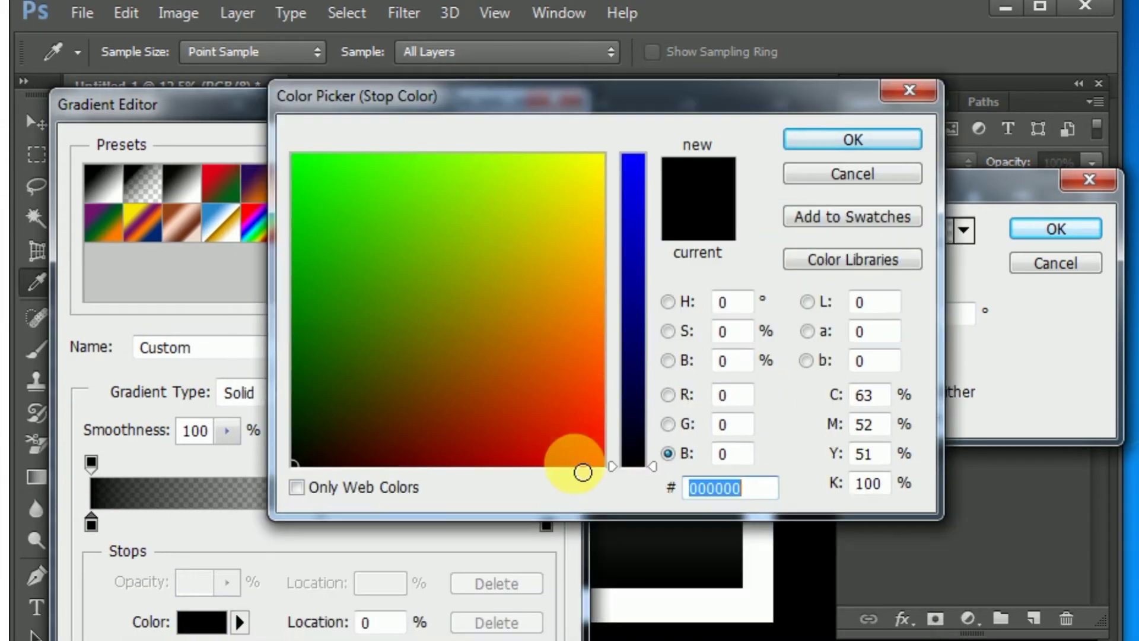
pyautogui.click(575, 463)
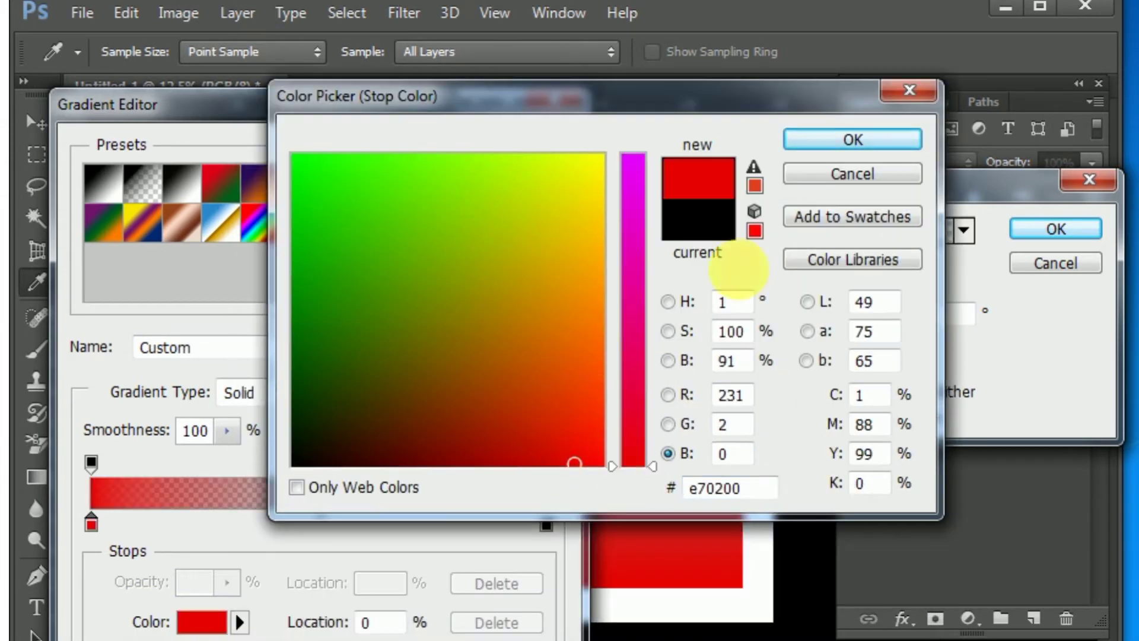
pyautogui.click(845, 145)
pyautogui.click(502, 156)
# Make the gradient Radial, Reverse on, Align with layer off, Scale 69%, and confirm.
pyautogui.click(912, 269)
pyautogui.click(871, 313)
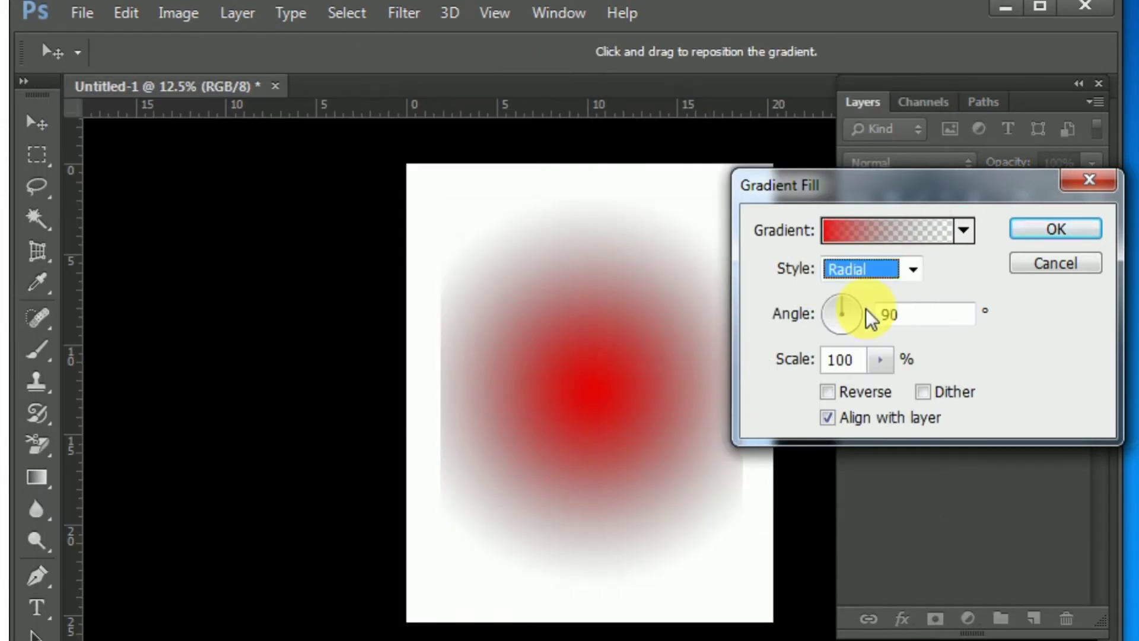
pyautogui.click(827, 391)
pyautogui.click(827, 418)
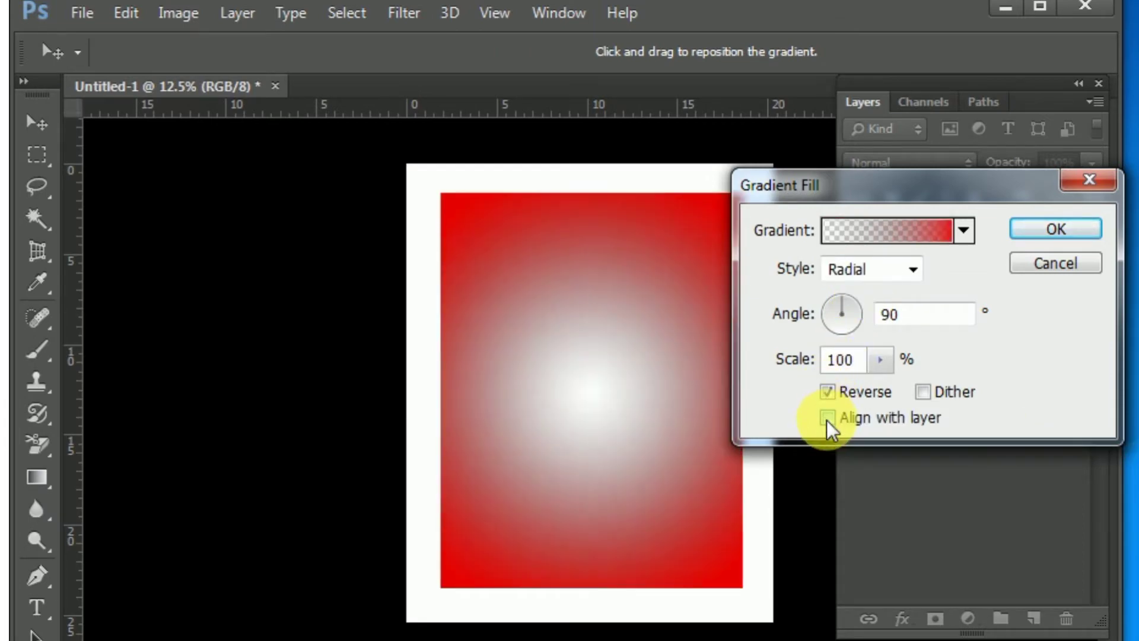
pyautogui.moveTo(881, 360)
pyautogui.mouseDown()
pyautogui.moveTo(867, 399)
pyautogui.moveTo(884, 390)
pyautogui.moveTo(847, 410)
pyautogui.mouseUp()
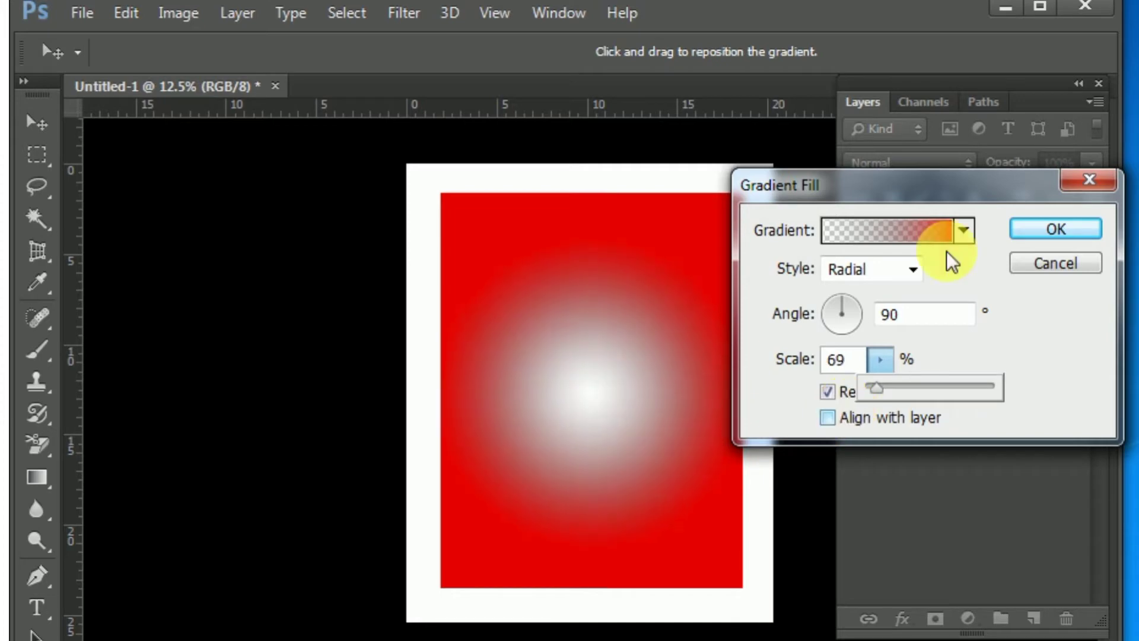
pyautogui.click(1048, 233)
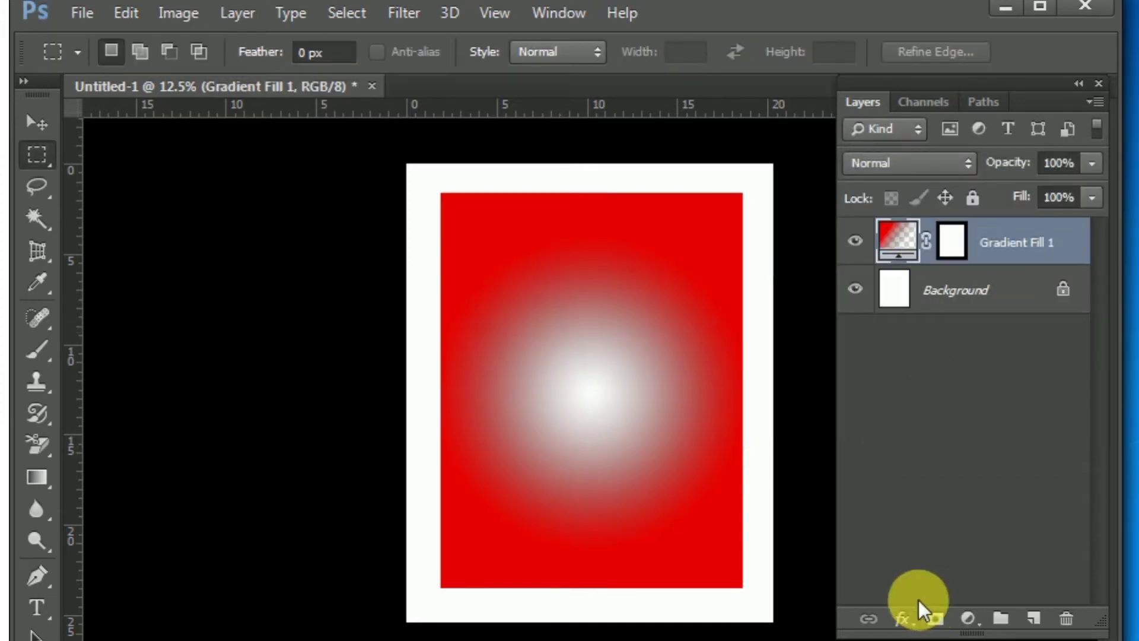
# Add Bevel & Emboss with 847% depth and 234 px size.
pyautogui.click(905, 617)
pyautogui.click(999, 353)
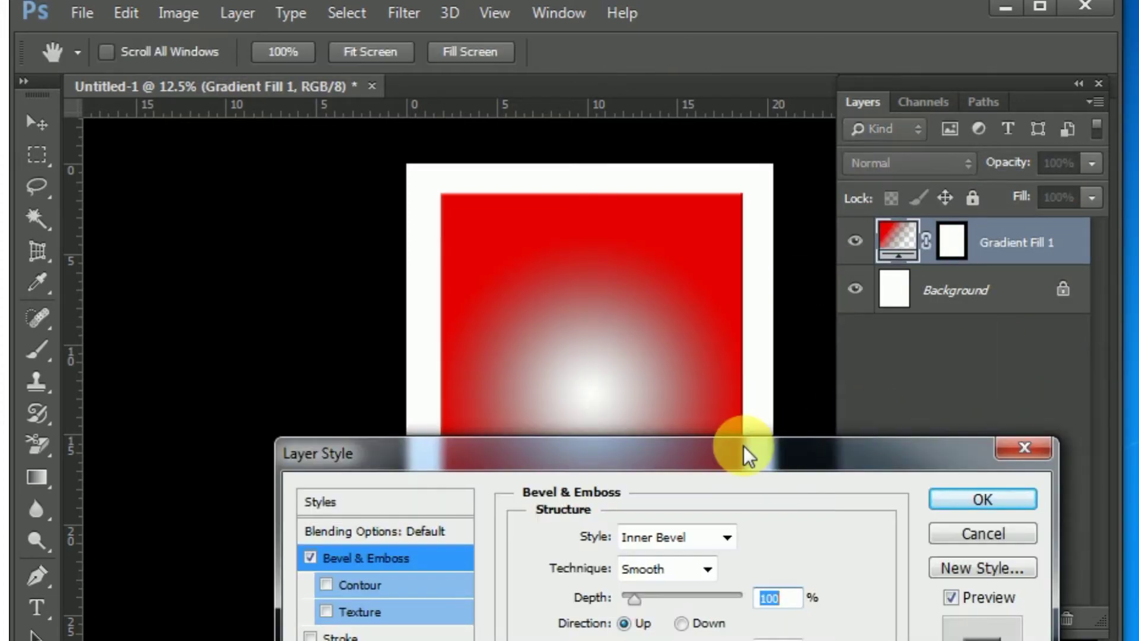
pyautogui.moveTo(743, 446); pyautogui.dragTo(742, 422)
pyautogui.moveTo(628, 576); pyautogui.dragTo(723, 570)
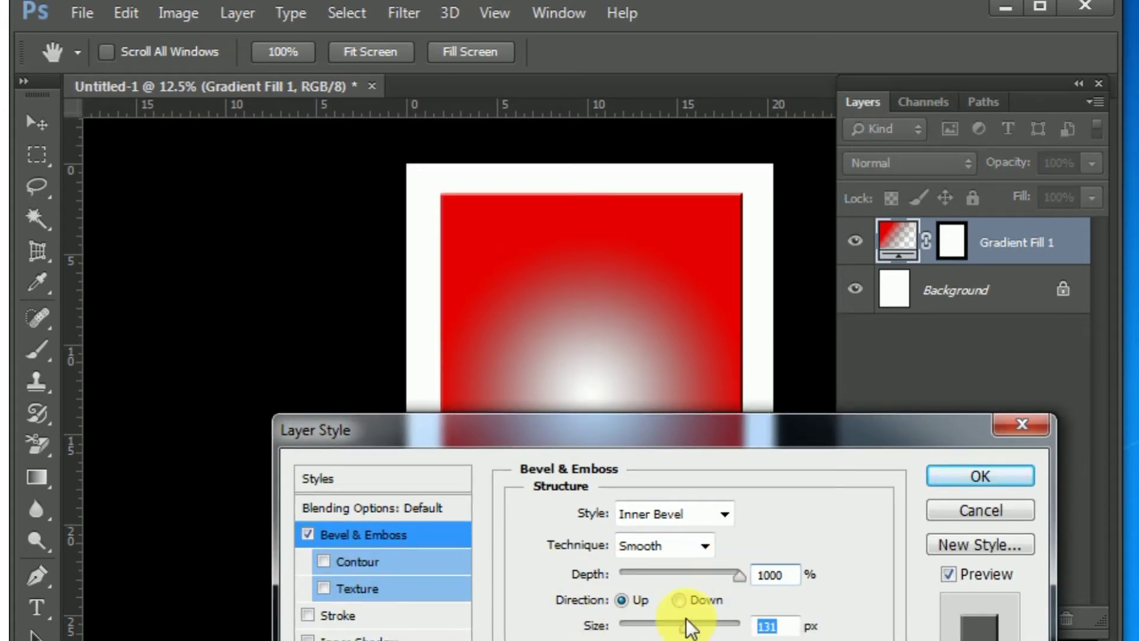
pyautogui.moveTo(686, 623); pyautogui.dragTo(669, 624)
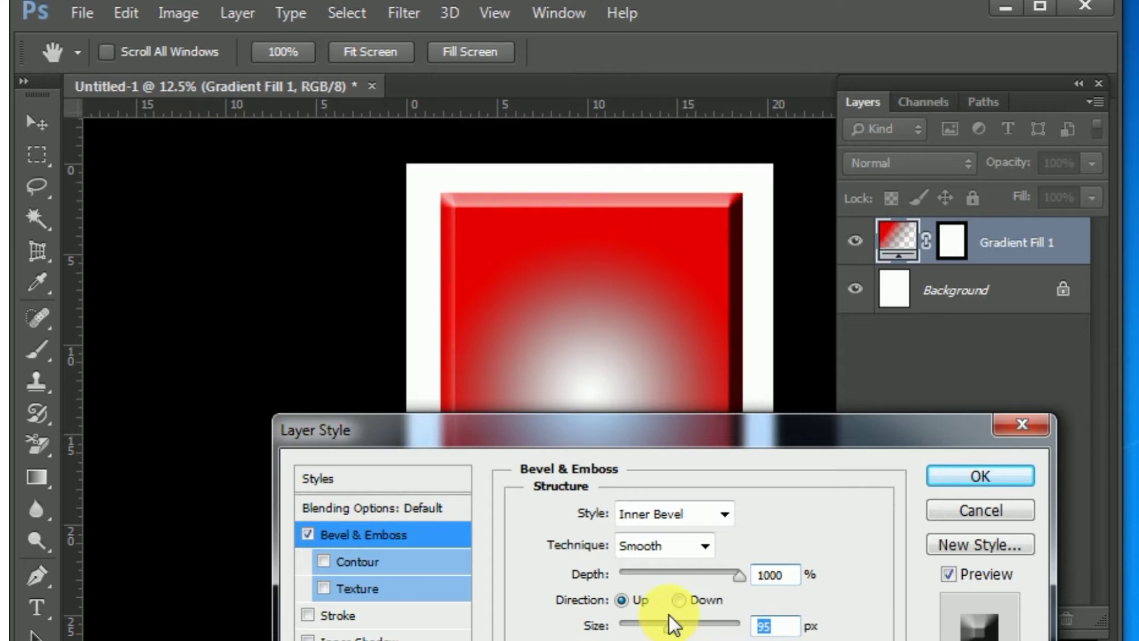
pyautogui.click(733, 628)
pyautogui.moveTo(679, 424)
pyautogui.mouseDown()
pyautogui.moveTo(662, 581)
pyautogui.moveTo(727, 519)
pyautogui.moveTo(777, 392)
pyautogui.mouseUp()
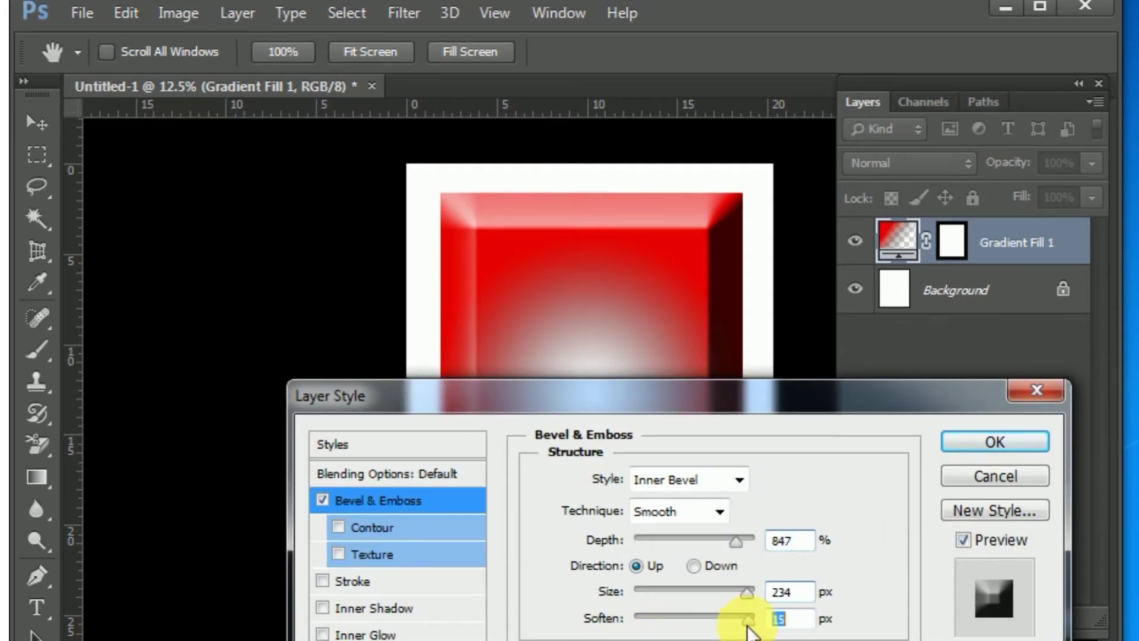
pyautogui.moveTo(756, 388); pyautogui.dragTo(710, 470)
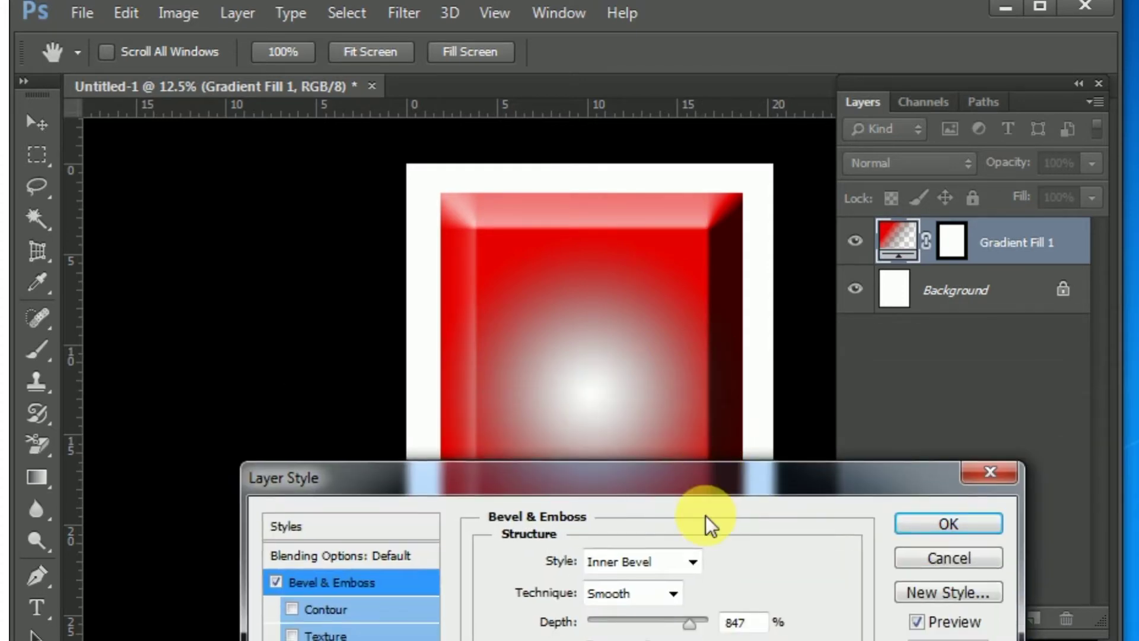
# Compare Chisel Hard and Chisel Soft, then apply the bevel with Smooth technique.
pyautogui.click(674, 593)
pyautogui.click(651, 631)
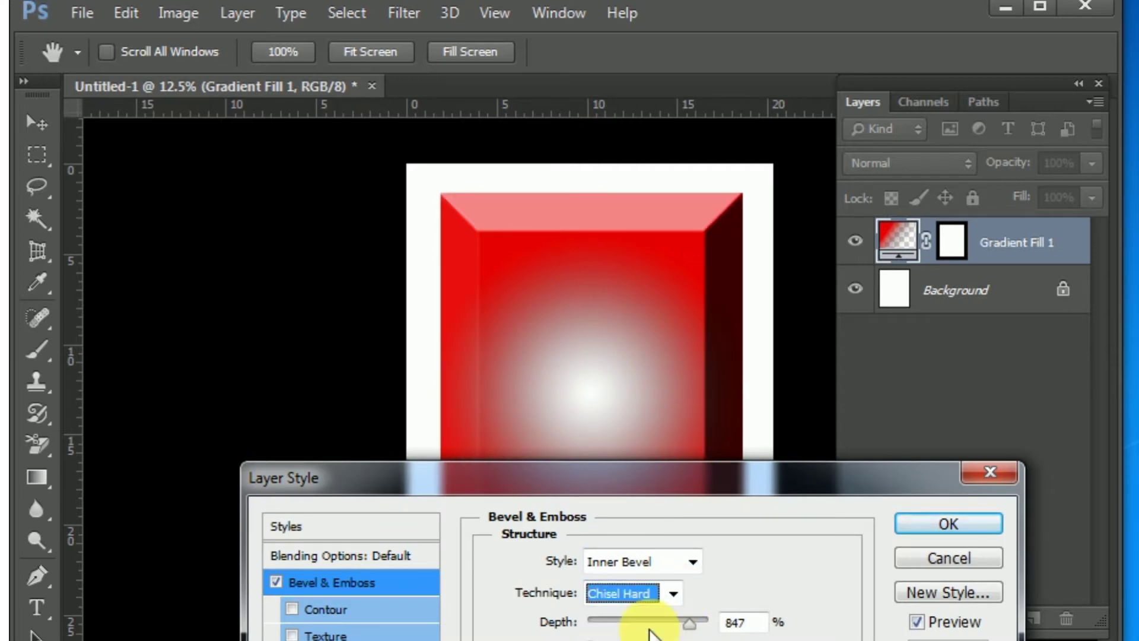
pyautogui.moveTo(678, 482); pyautogui.dragTo(699, 416)
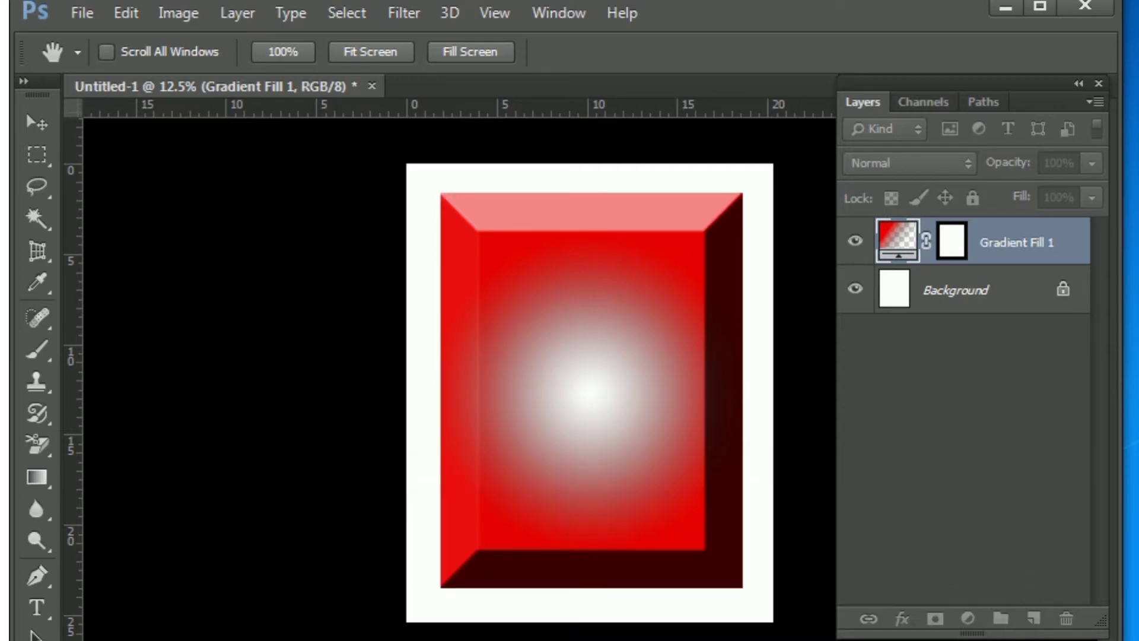
pyautogui.click(667, 528)
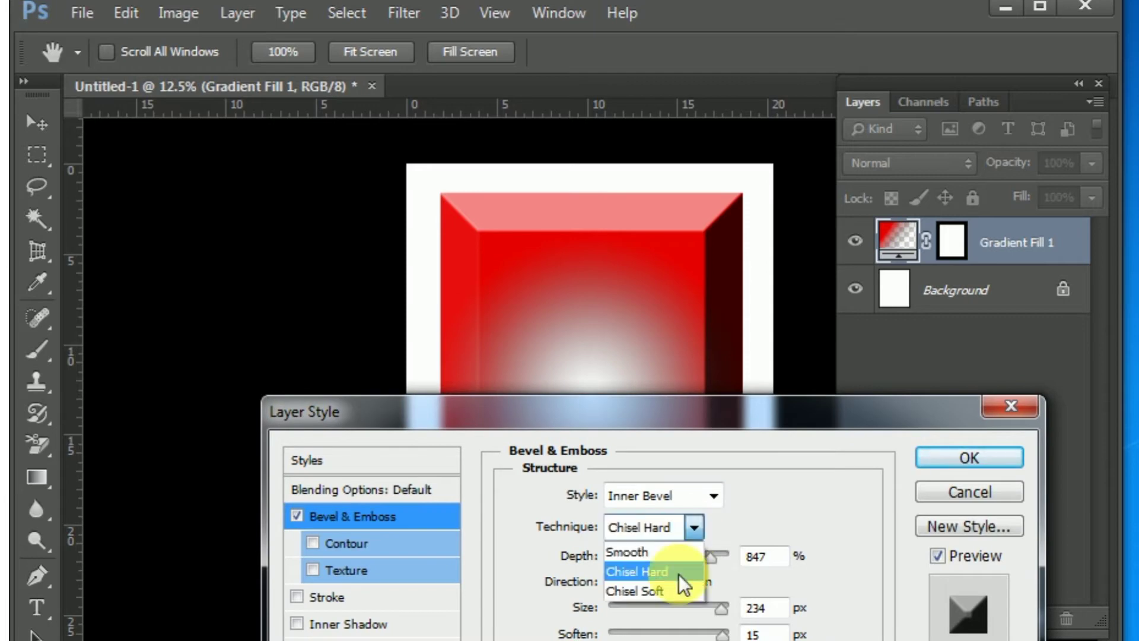
pyautogui.click(677, 588)
pyautogui.click(694, 529)
pyautogui.click(649, 551)
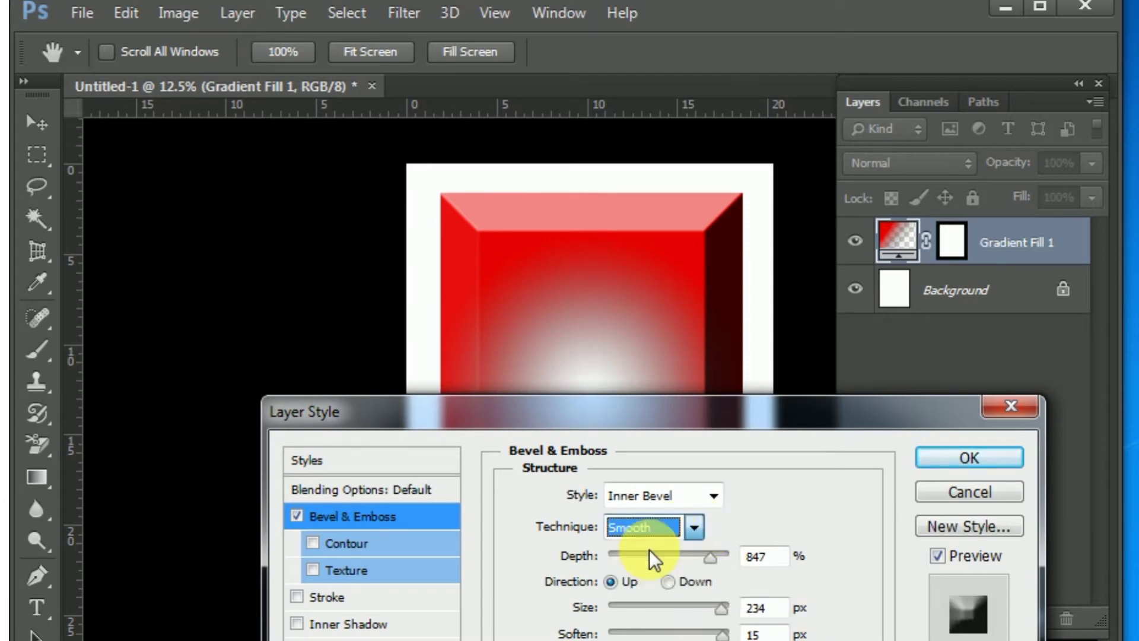
pyautogui.click(969, 458)
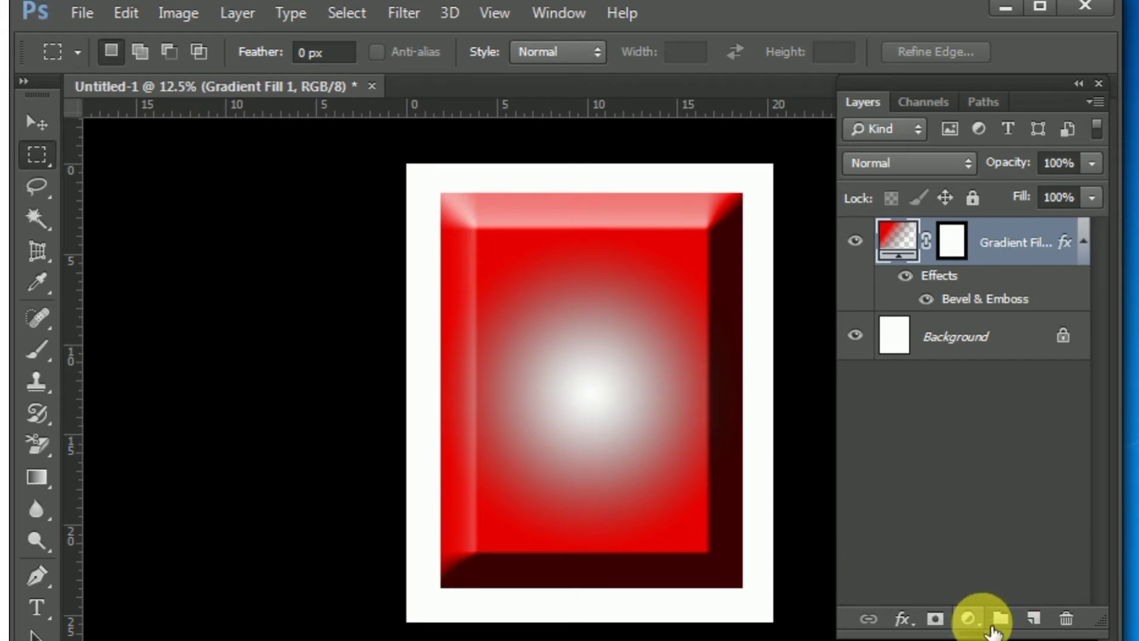
# On a new layer, select a smaller rectangle inside the frame and add a Gradient fill.
pyautogui.click(1033, 617)
pyautogui.moveTo(480, 234)
pyautogui.mouseDown()
pyautogui.moveTo(724, 405)
pyautogui.moveTo(721, 569)
pyautogui.moveTo(710, 548)
pyautogui.mouseUp()
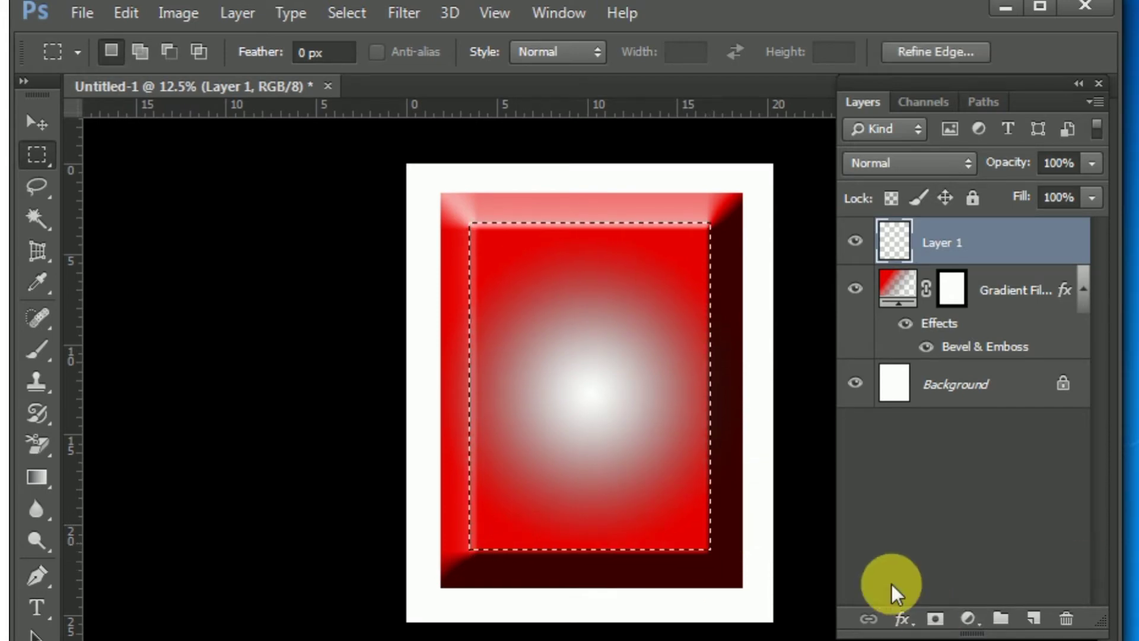
pyautogui.click(968, 618)
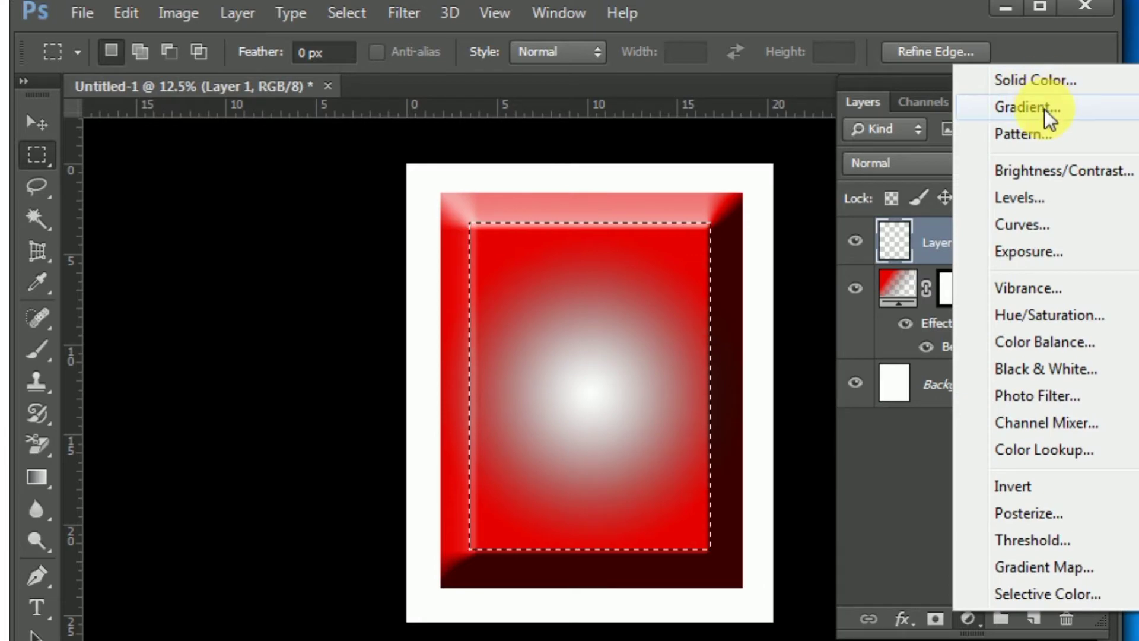
pyautogui.click(1043, 108)
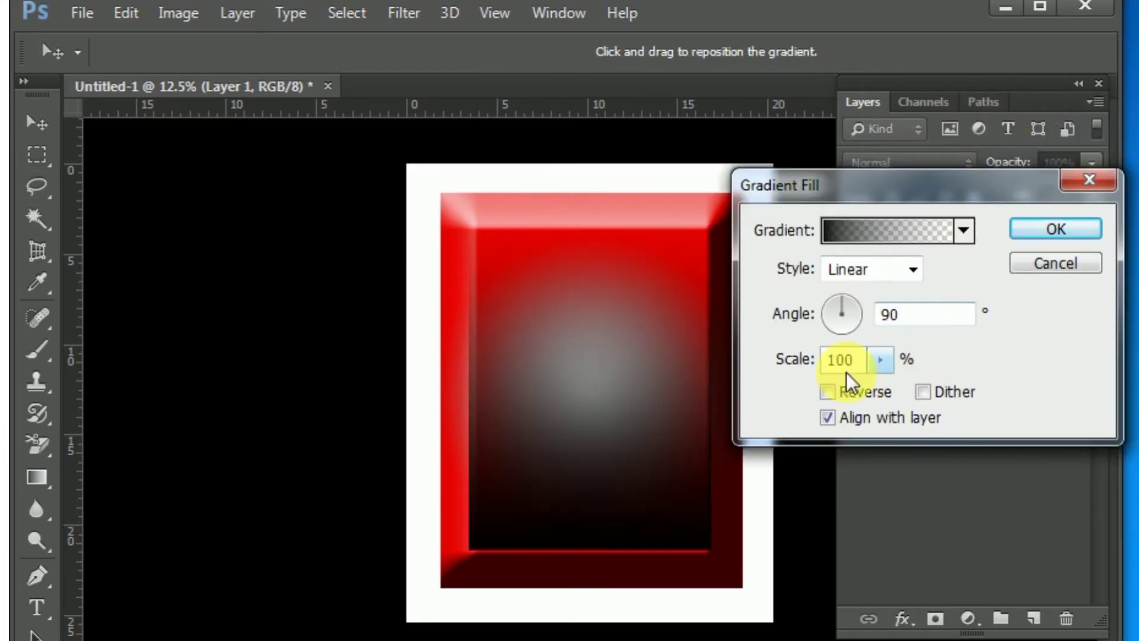
# Set the gradient's left stop to green 82ea00.
pyautogui.click(825, 233)
pyautogui.click(91, 523)
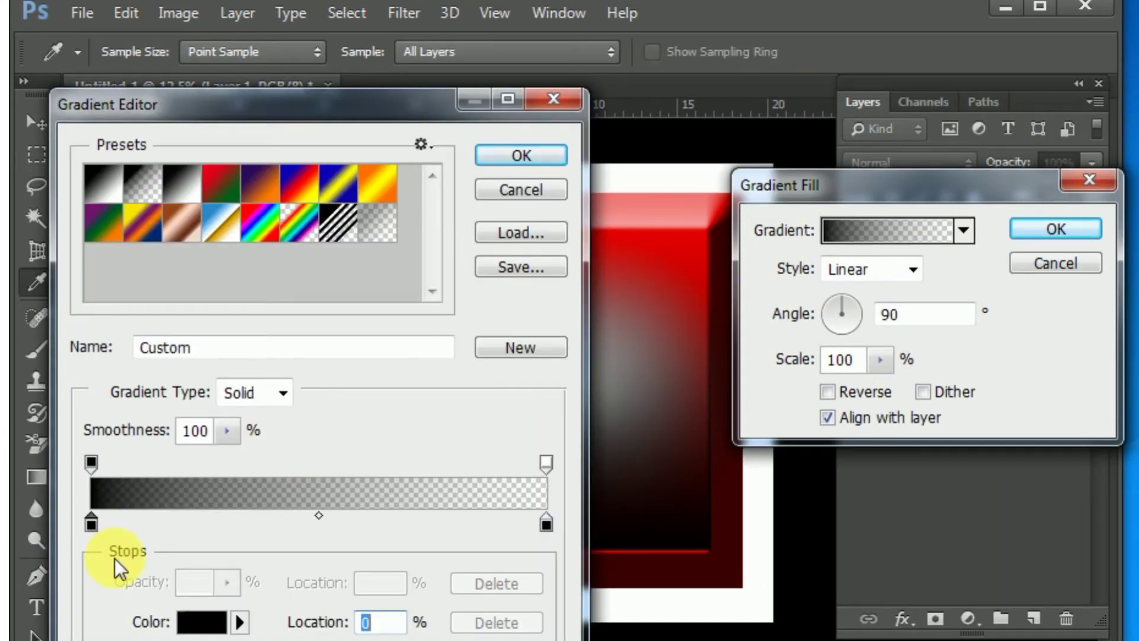
pyautogui.click(202, 620)
pyautogui.click(503, 180)
pyautogui.click(451, 180)
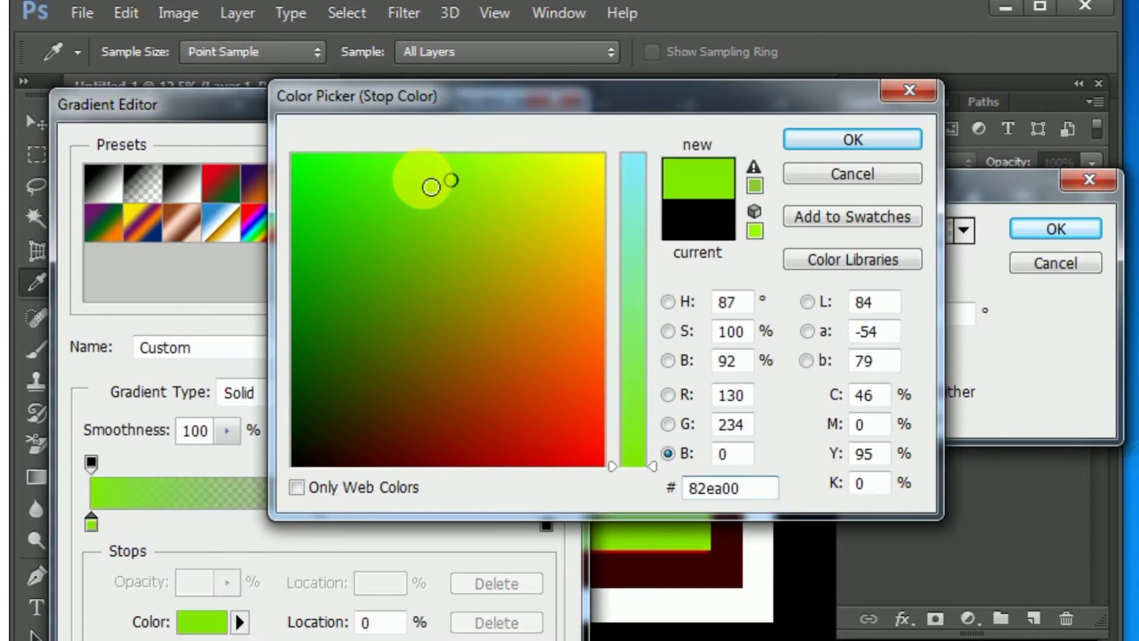
pyautogui.click(830, 140)
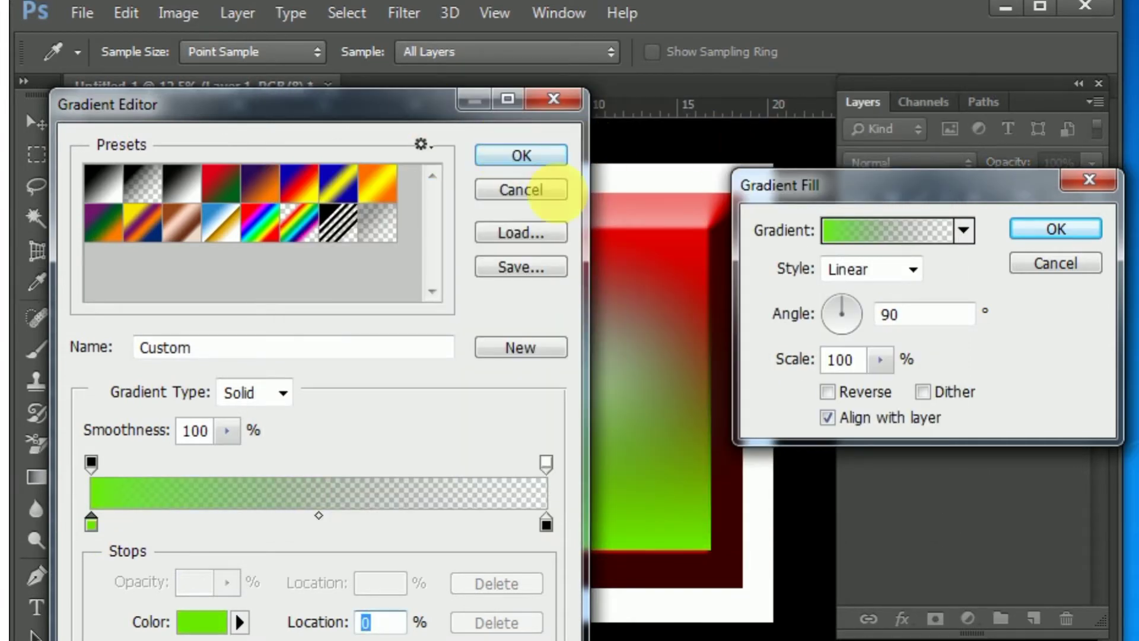
pyautogui.click(520, 155)
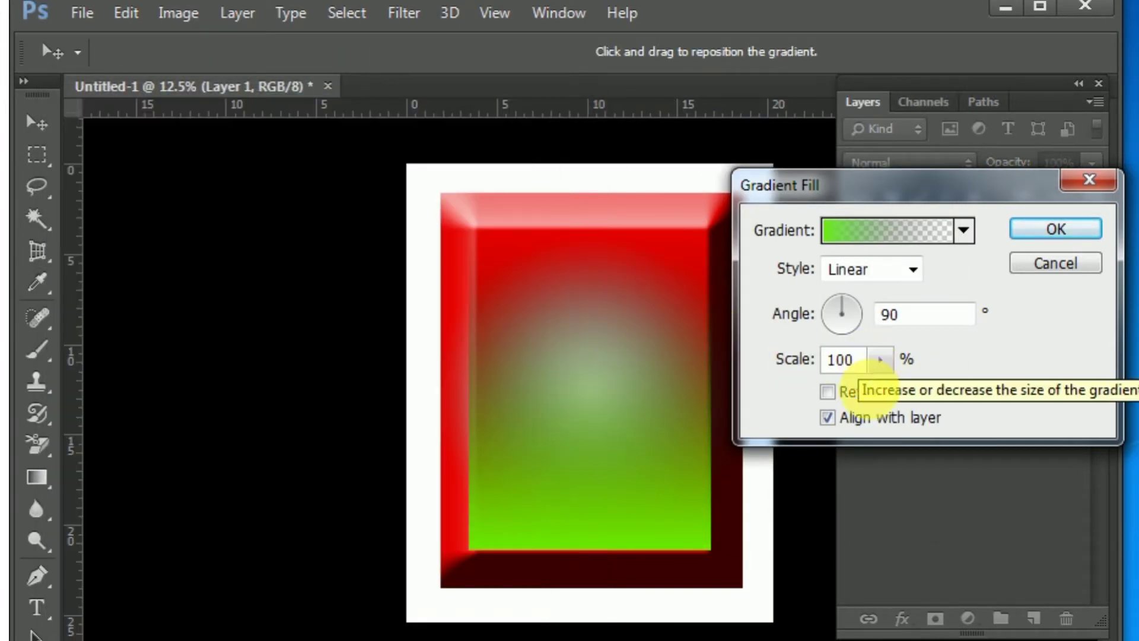
# Make the green gradient Reflected at 308% scale with Reverse off, and confirm.
pyautogui.click(908, 270)
pyautogui.click(875, 352)
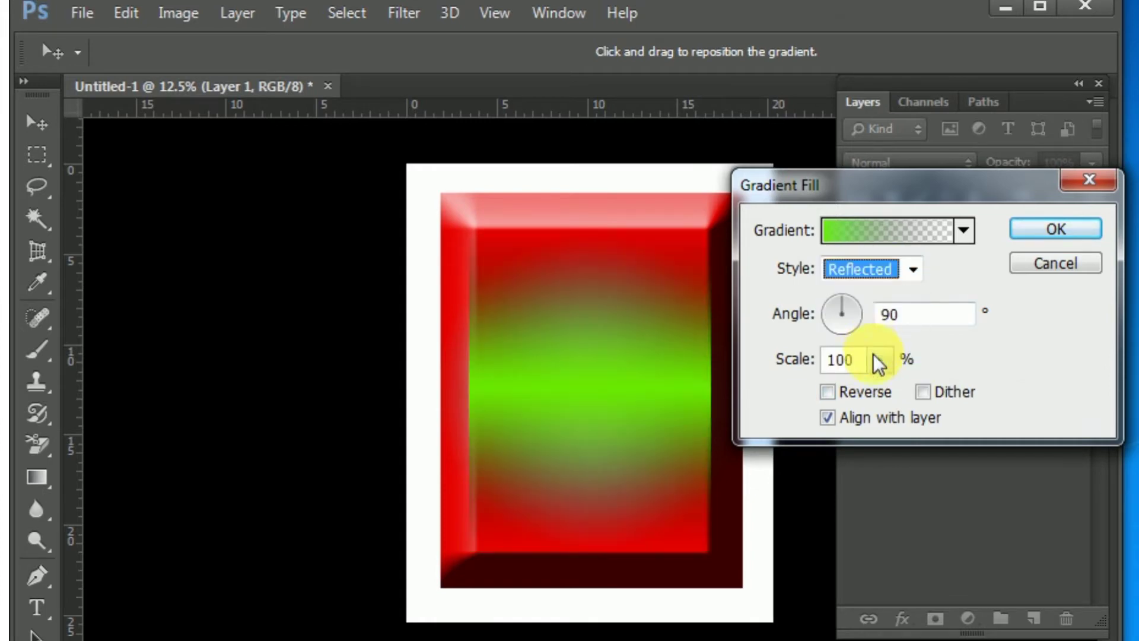
pyautogui.moveTo(874, 355)
pyautogui.mouseDown()
pyautogui.moveTo(886, 380)
pyautogui.moveTo(939, 390)
pyautogui.moveTo(906, 392)
pyautogui.mouseUp()
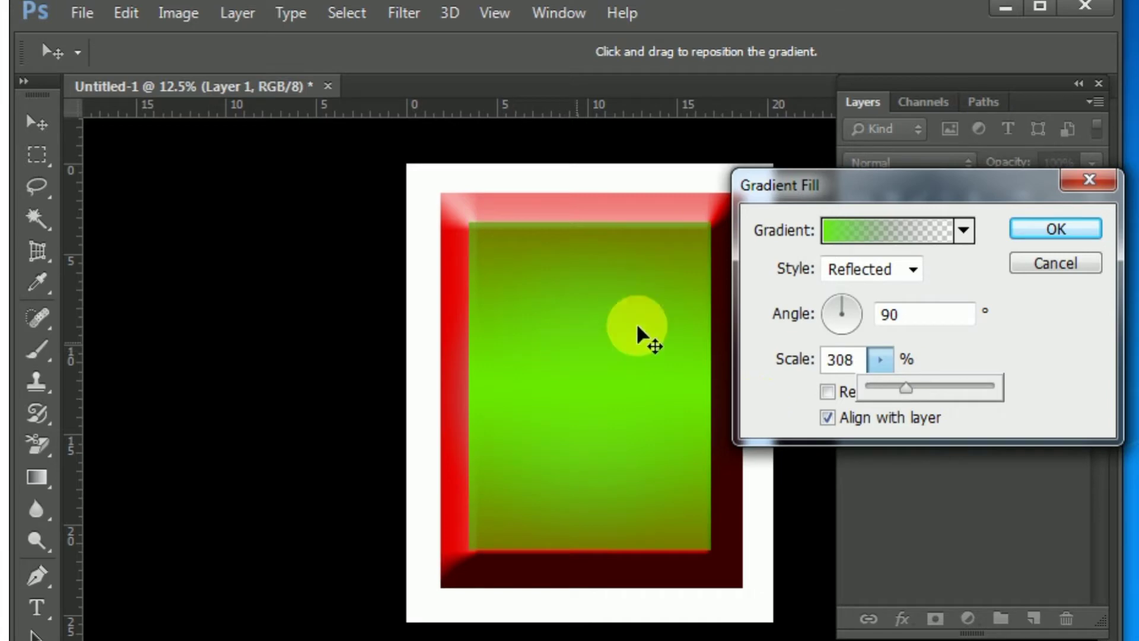
pyautogui.click(826, 392)
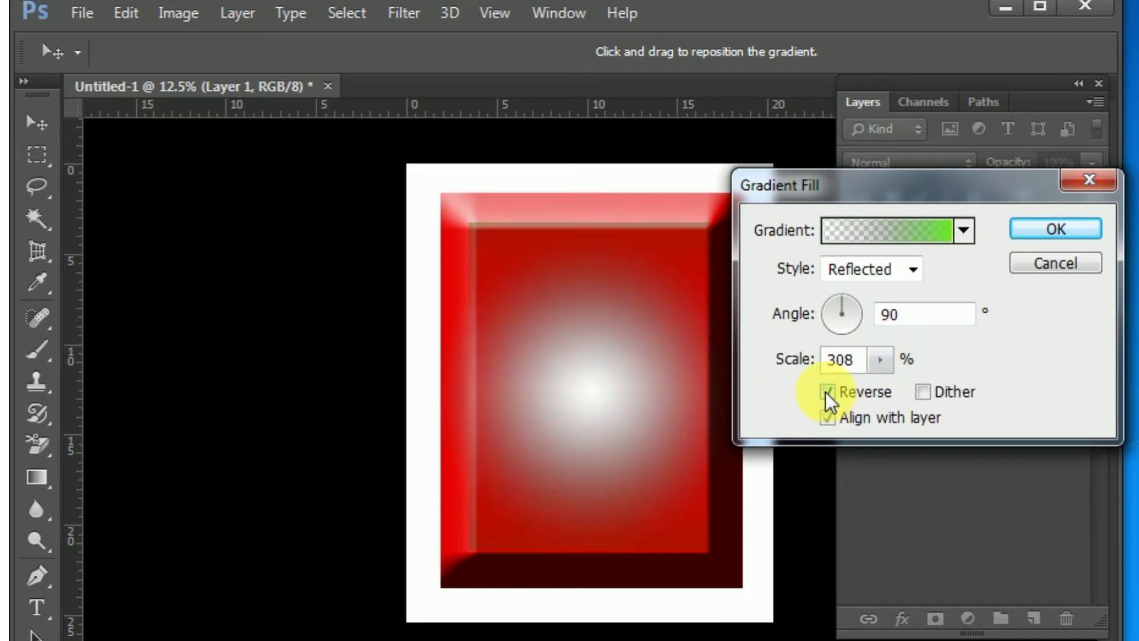
pyautogui.click(826, 393)
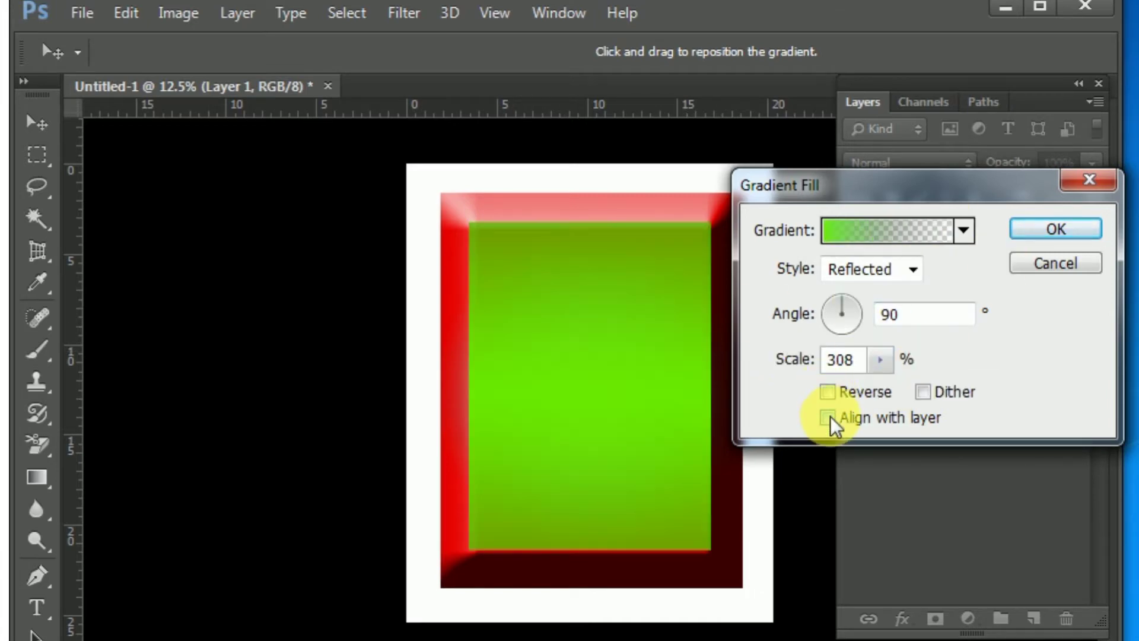
pyautogui.click(1055, 232)
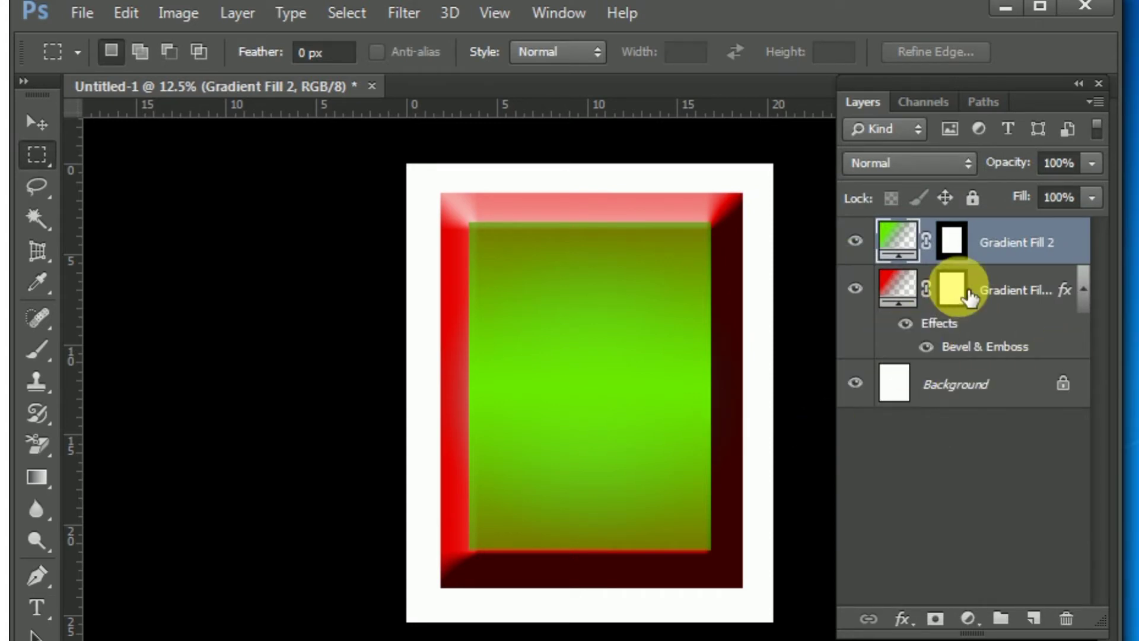
# On a new layer, select a rectangle inside the green panel and add a Gradient fill.
pyautogui.click(1036, 619)
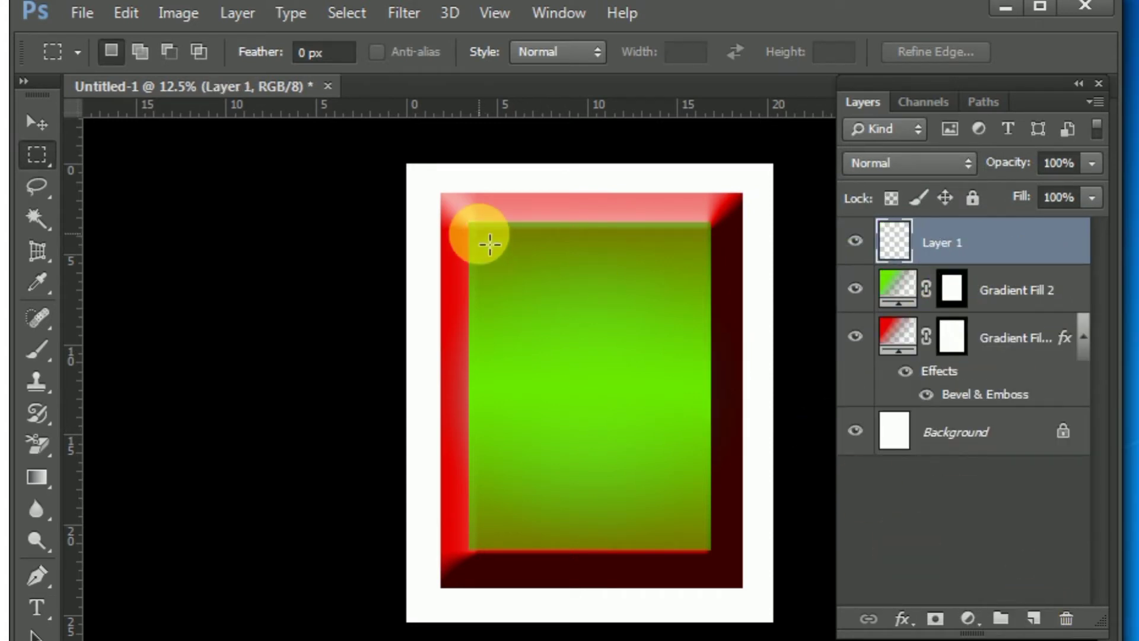
pyautogui.moveTo(491, 246)
pyautogui.mouseDown()
pyautogui.moveTo(700, 422)
pyautogui.moveTo(699, 537)
pyautogui.moveTo(695, 517)
pyautogui.mouseUp()
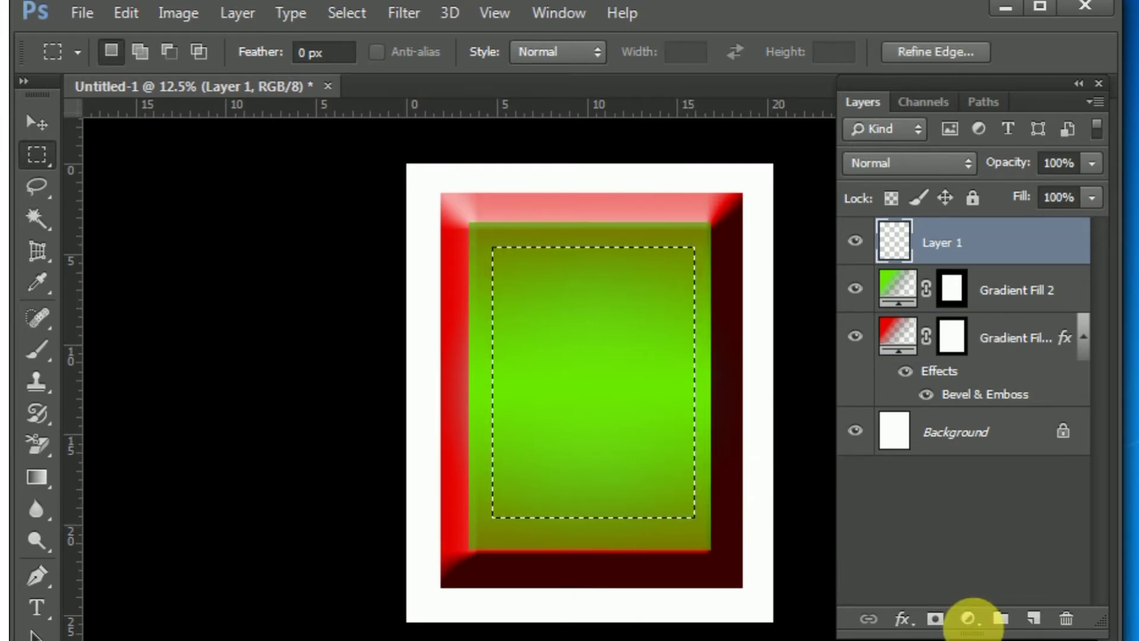
pyautogui.click(967, 618)
pyautogui.click(1020, 118)
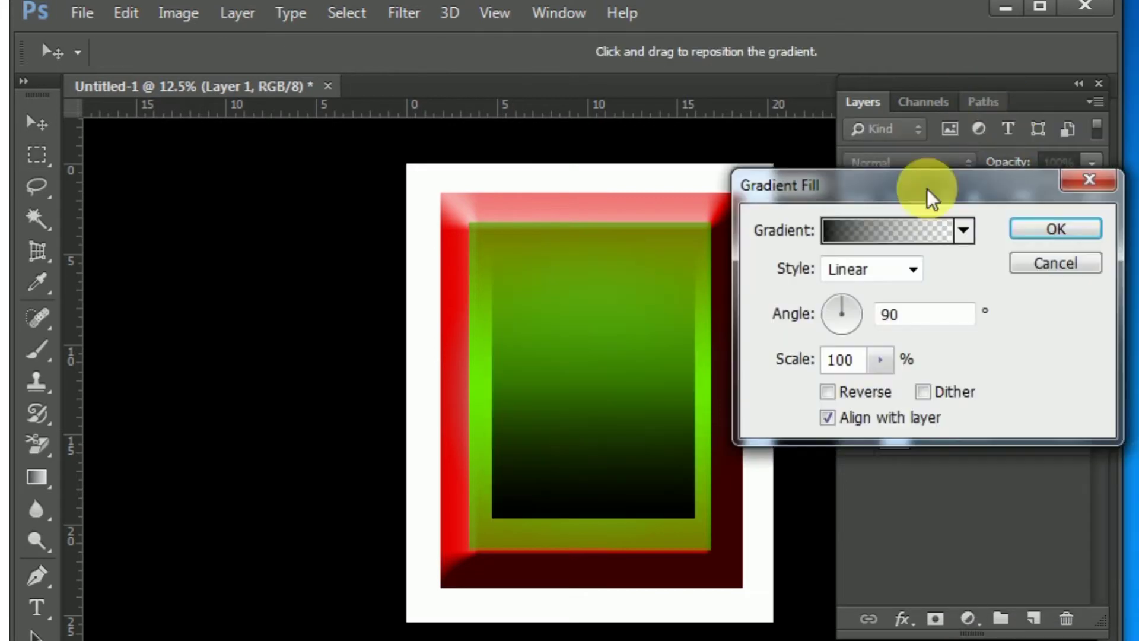
pyautogui.click(839, 236)
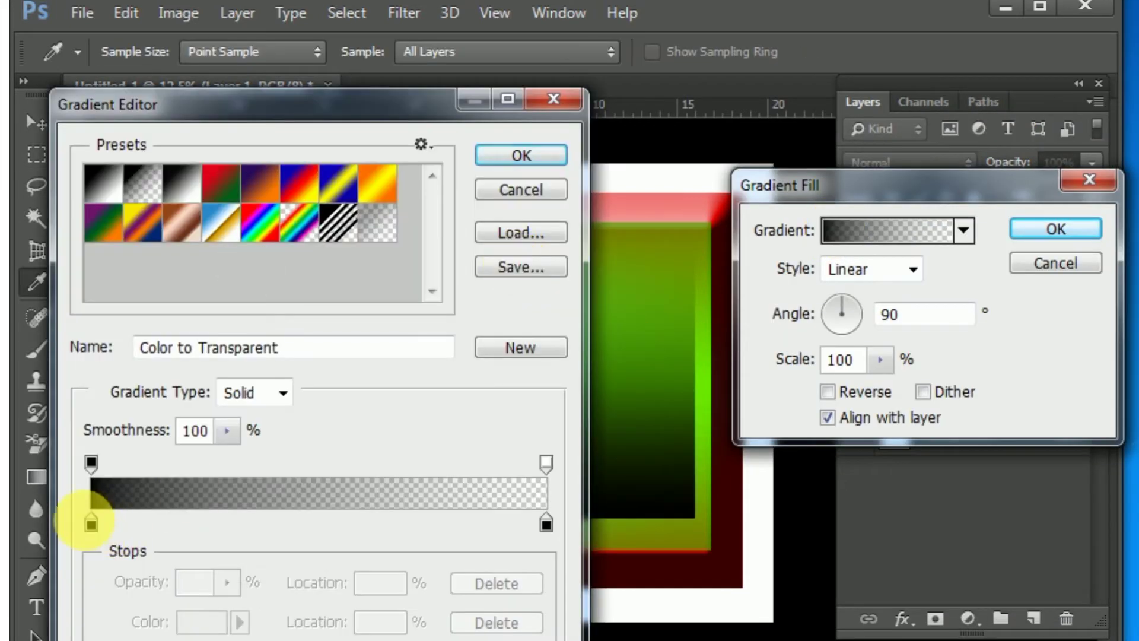
# Set the gradient's left stop to light pink.
pyautogui.click(91, 522)
pyautogui.click(196, 620)
pyautogui.click(577, 279)
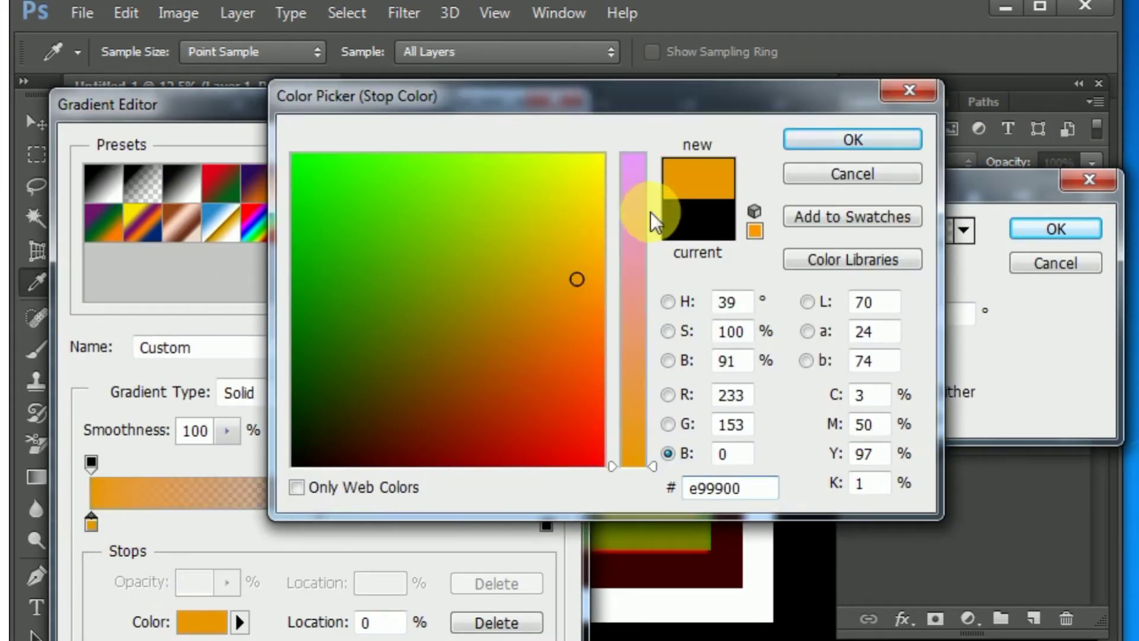
pyautogui.click(632, 173)
pyautogui.click(587, 265)
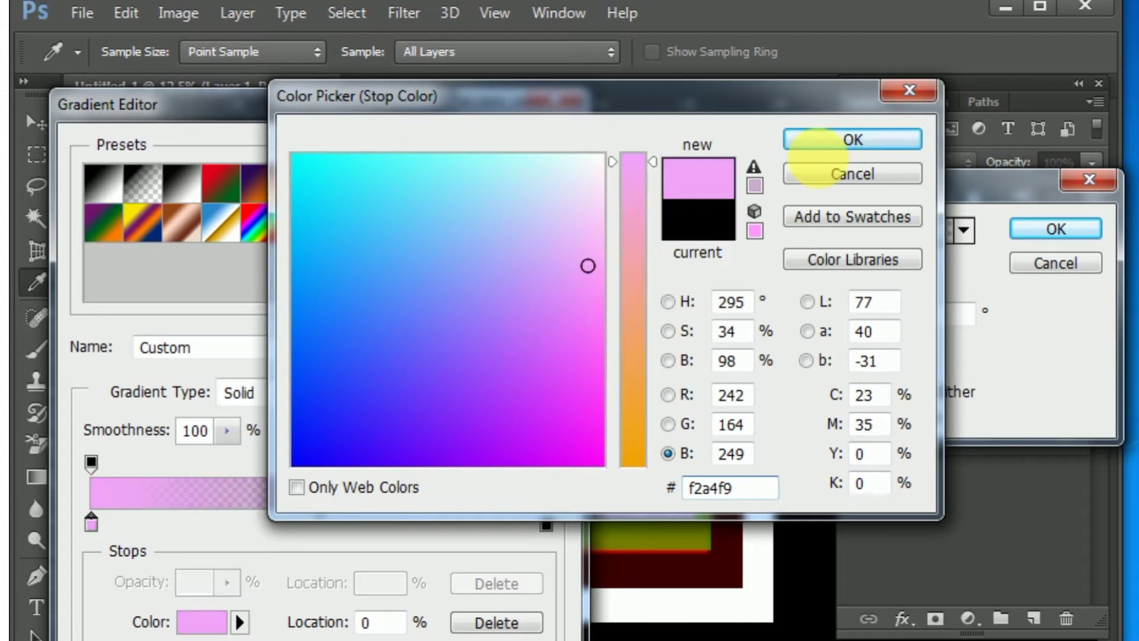
pyautogui.click(828, 142)
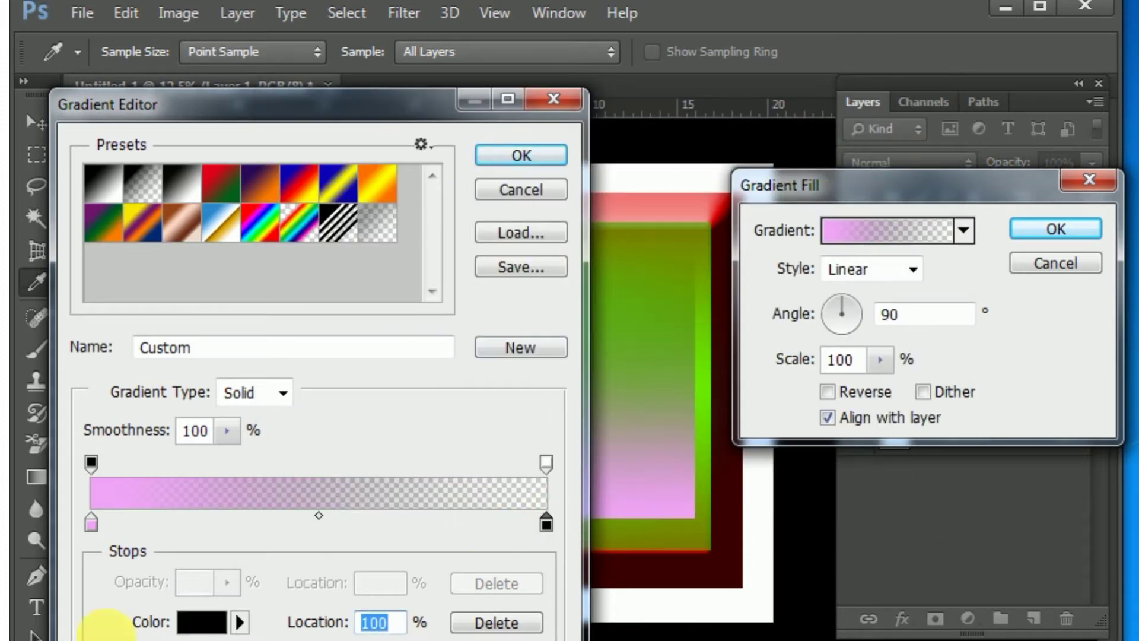
# Set the right stop to purple and keep the pink-to-purple gradient.
pyautogui.click(187, 619)
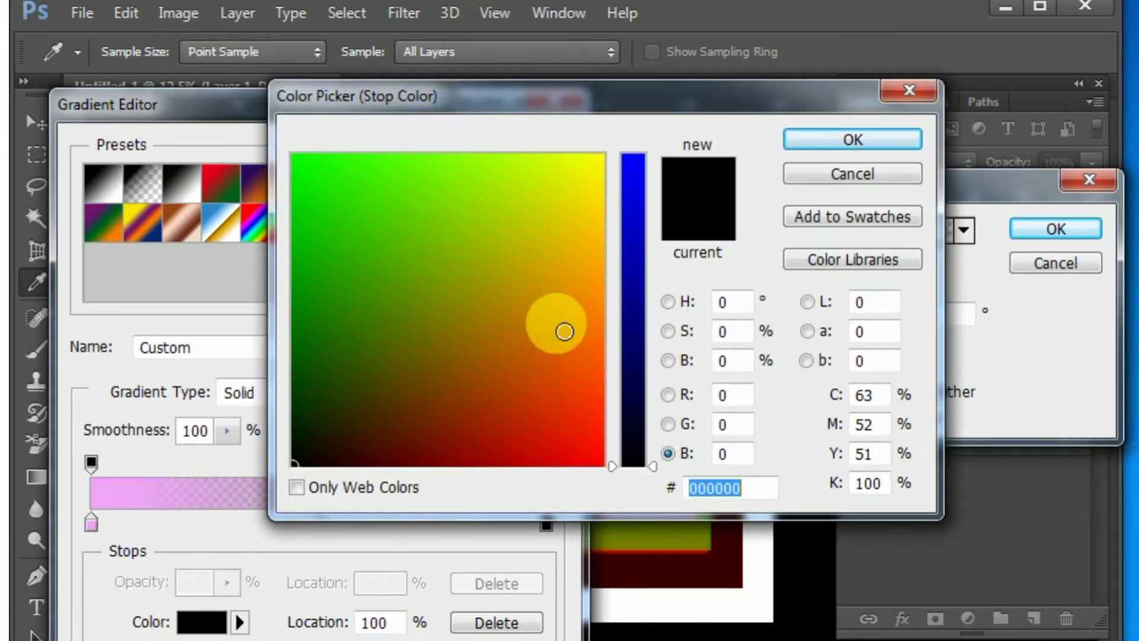
pyautogui.click(584, 324)
pyautogui.click(635, 168)
pyautogui.click(526, 299)
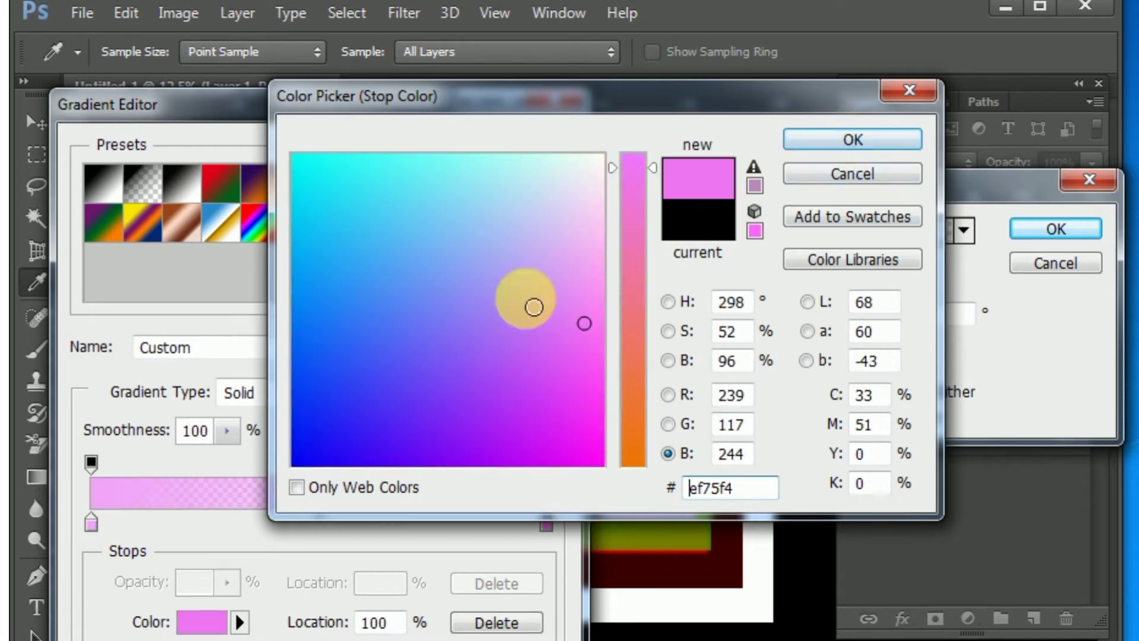
pyautogui.click(845, 149)
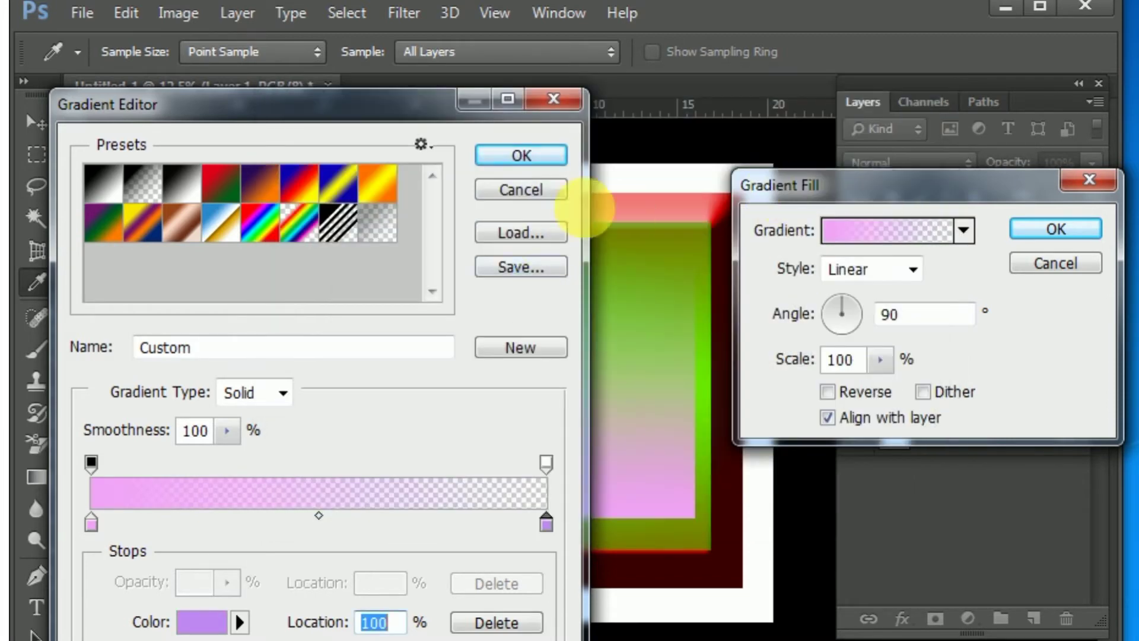
pyautogui.click(521, 156)
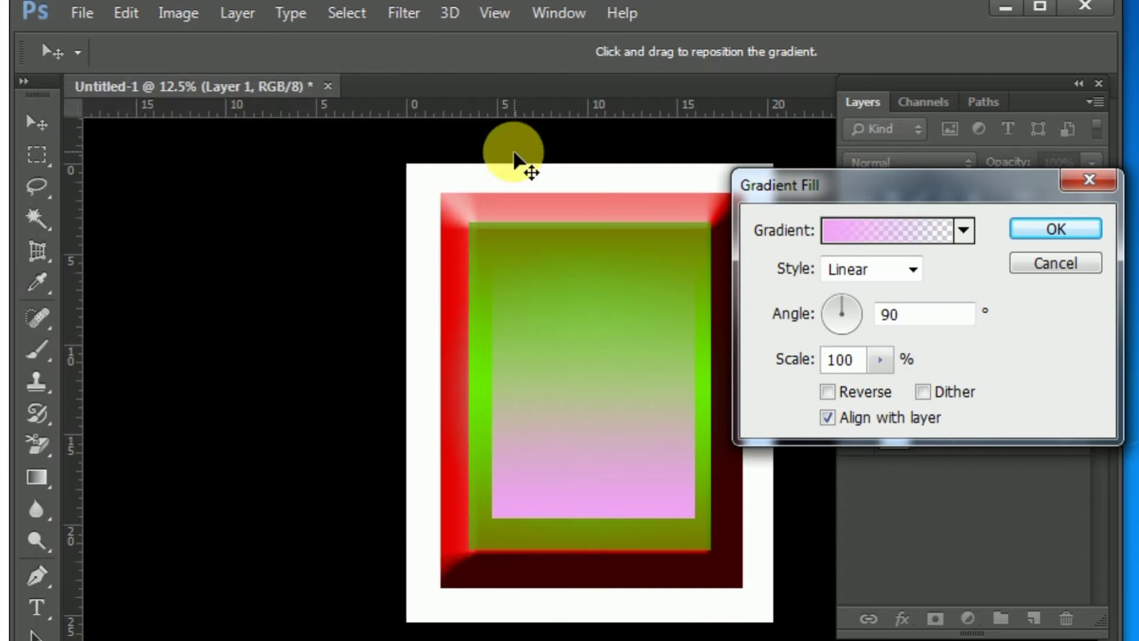
# Make the pink gradient reversed Radial at 1% scale and confirm the fill.
pyautogui.click(914, 270)
pyautogui.click(848, 309)
pyautogui.click(914, 270)
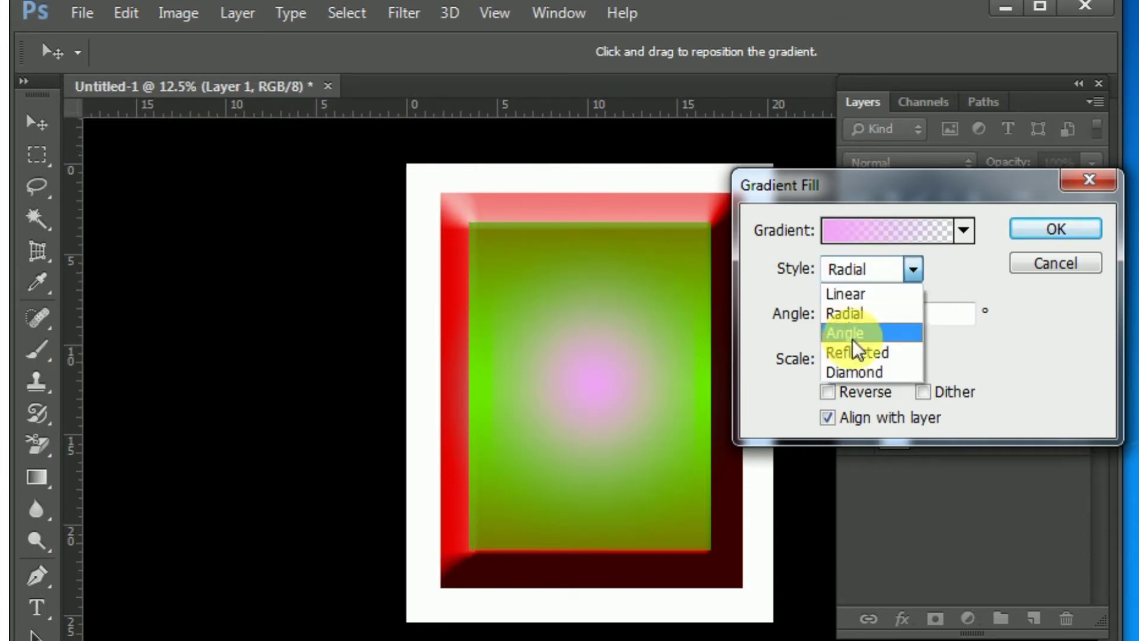
pyautogui.click(859, 350)
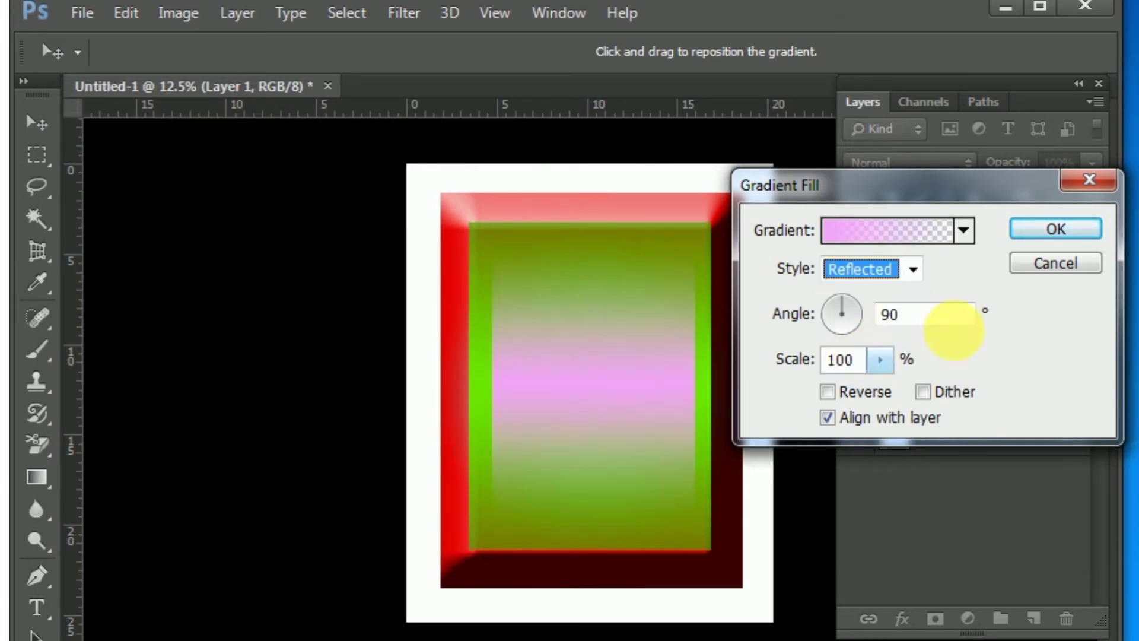
pyautogui.click(828, 392)
pyautogui.click(828, 416)
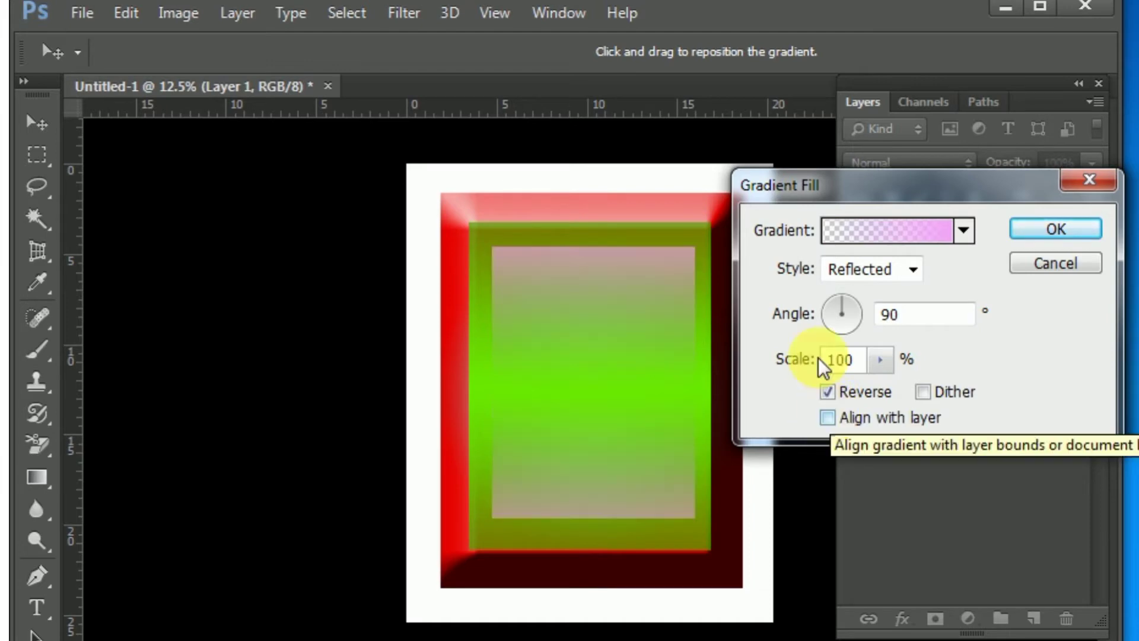
pyautogui.click(916, 272)
pyautogui.click(872, 313)
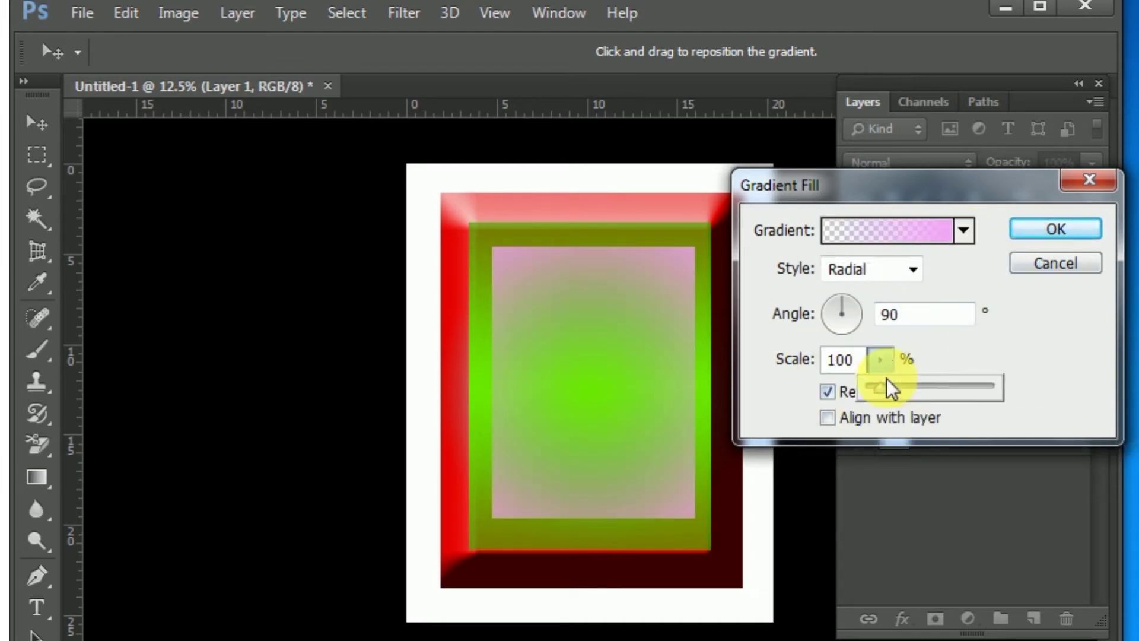
pyautogui.moveTo(886, 354)
pyautogui.mouseDown()
pyautogui.moveTo(920, 375)
pyautogui.moveTo(866, 391)
pyautogui.mouseUp()
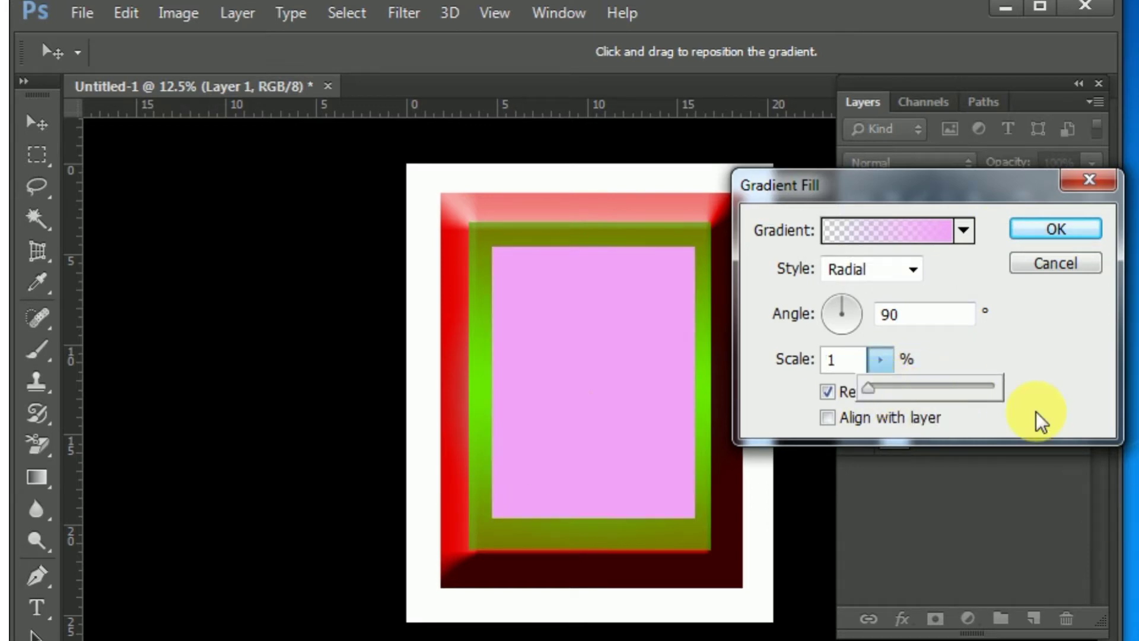
pyautogui.click(1056, 231)
pyautogui.click(946, 287)
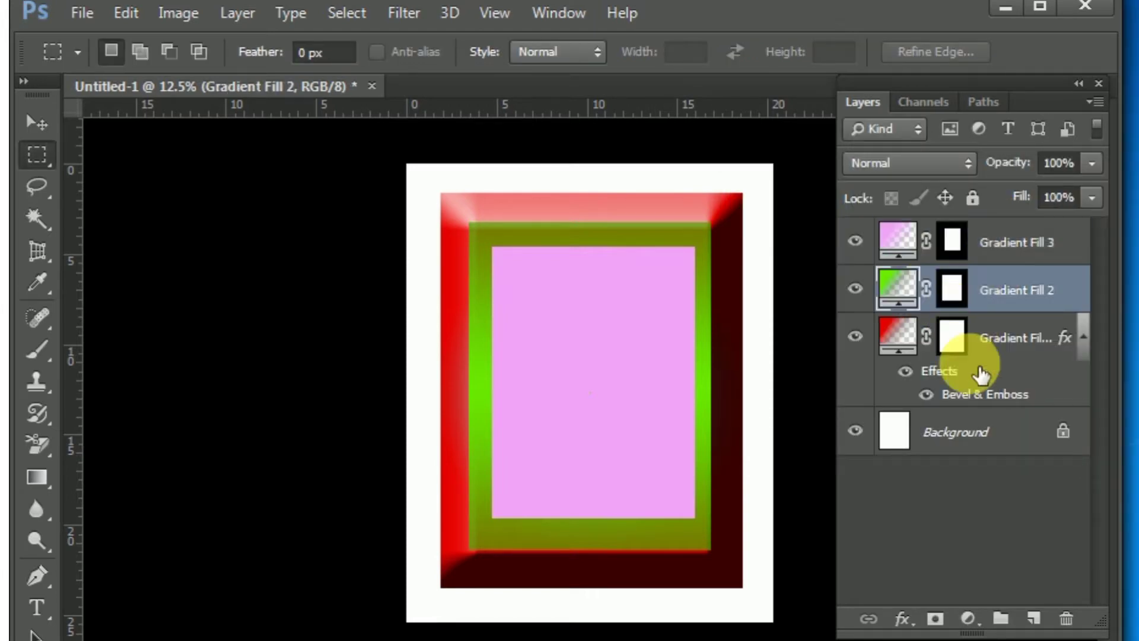
# Nudge the green Gradient Fill 2 frame up and right to centre it in the red frame.
pyautogui.click(36, 123)
pyautogui.moveTo(543, 323); pyautogui.dragTo(540, 322)
pyautogui.hotkey('shift', 'Up')
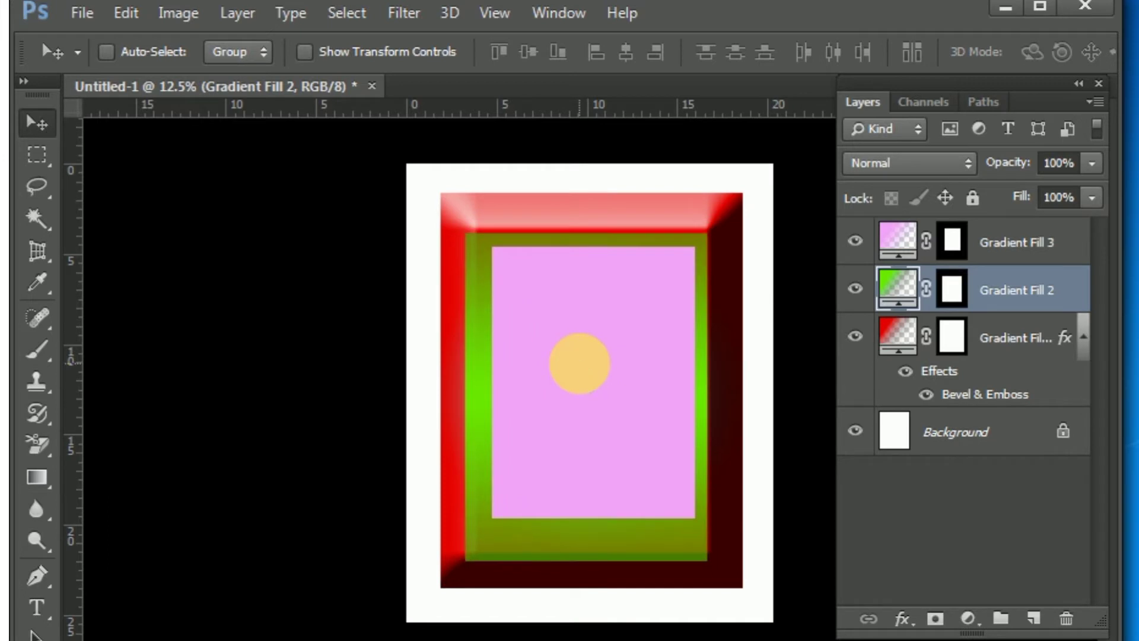
pyautogui.hotkey('shift', 'Up')
pyautogui.hotkey('shift', 'Up')
pyautogui.hotkey('shift', 'Up')
pyautogui.hotkey('shift', 'Up')
pyautogui.hotkey('shift', 'Up')
pyautogui.hotkey('shift', 'Up')
pyautogui.hotkey('shift', 'Up')
pyautogui.hotkey('shift', 'Up')
pyautogui.hotkey('shift', 'Right')
pyautogui.hotkey('shift', 'Right')
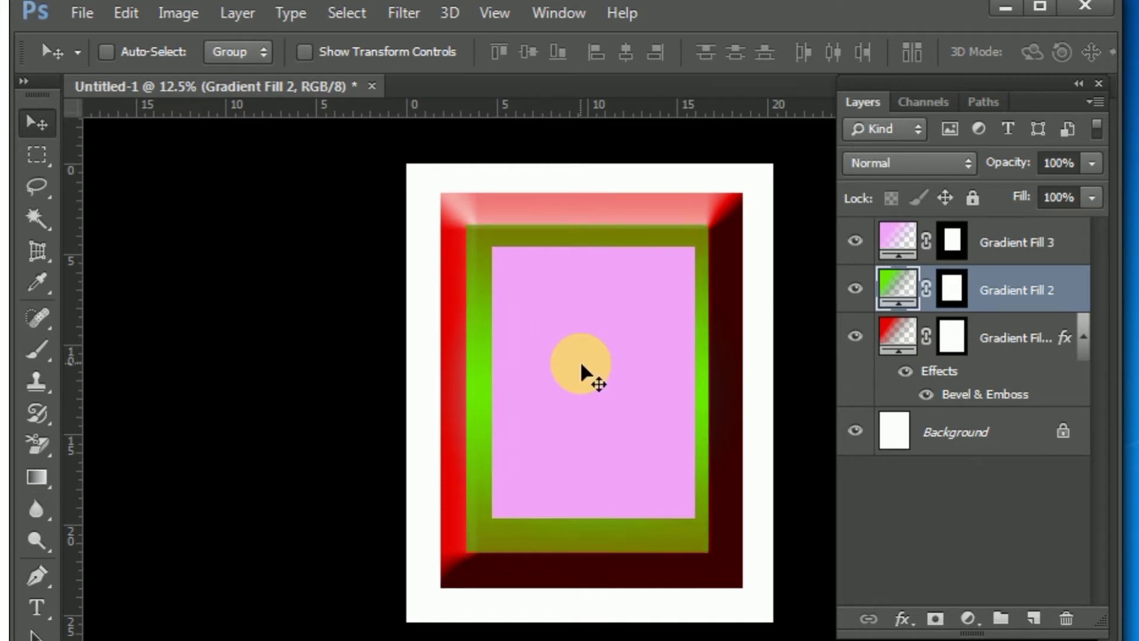
pyautogui.hotkey('shift', 'Right')
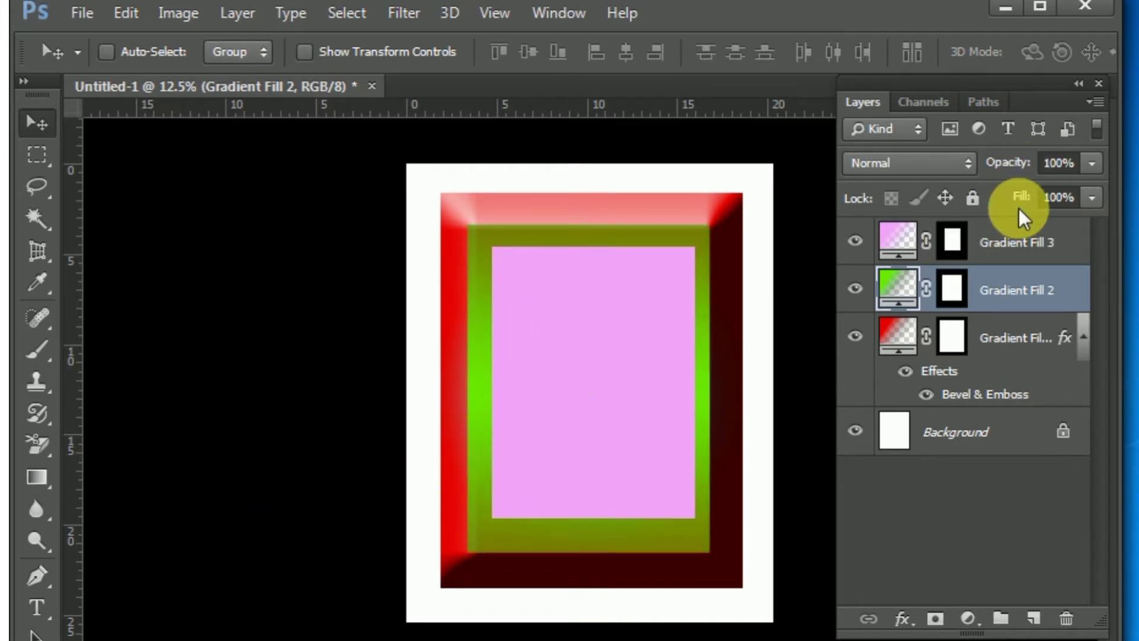
# Nudge the pink Gradient Fill 3 panel left to centre it, and add an empty Layer 1.
pyautogui.click(1003, 243)
pyautogui.hotkey('shift', 'Left')
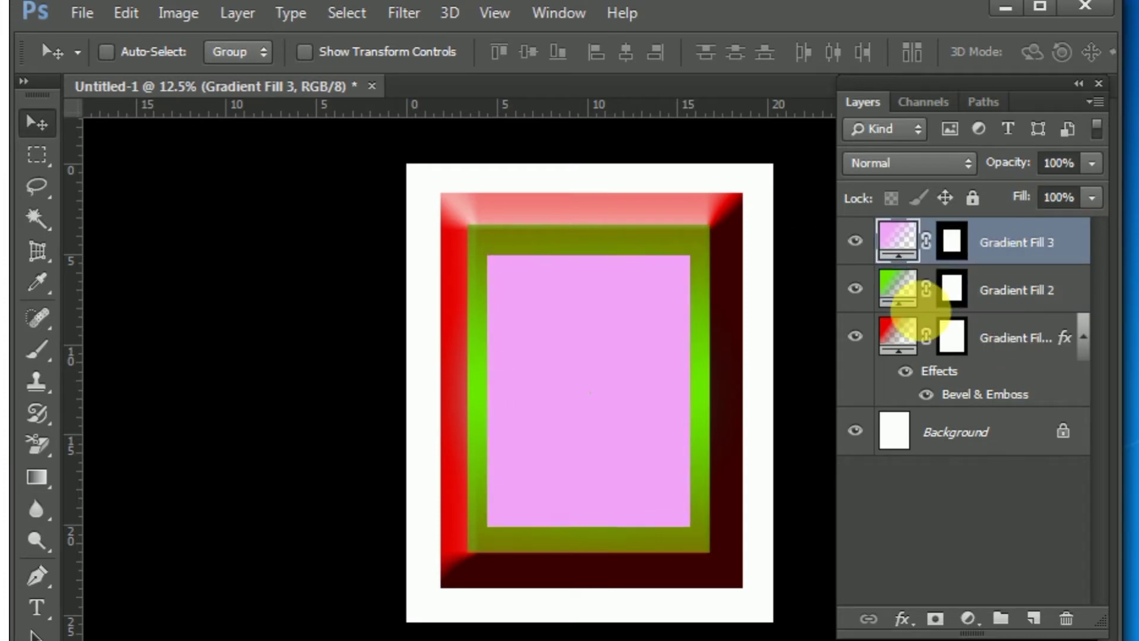
pyautogui.click(1033, 618)
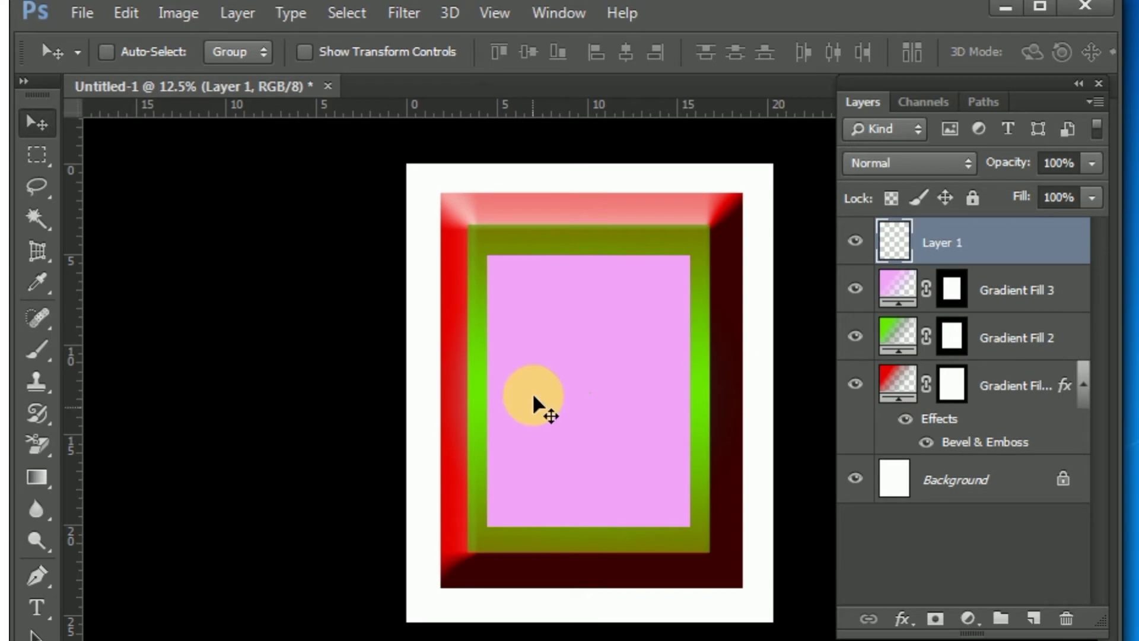
pyautogui.click(493, 13)
# Add a vertical and a horizontal guide at 50%, crossing at the canvas centre.
pyautogui.click(537, 549)
pyautogui.write('50')
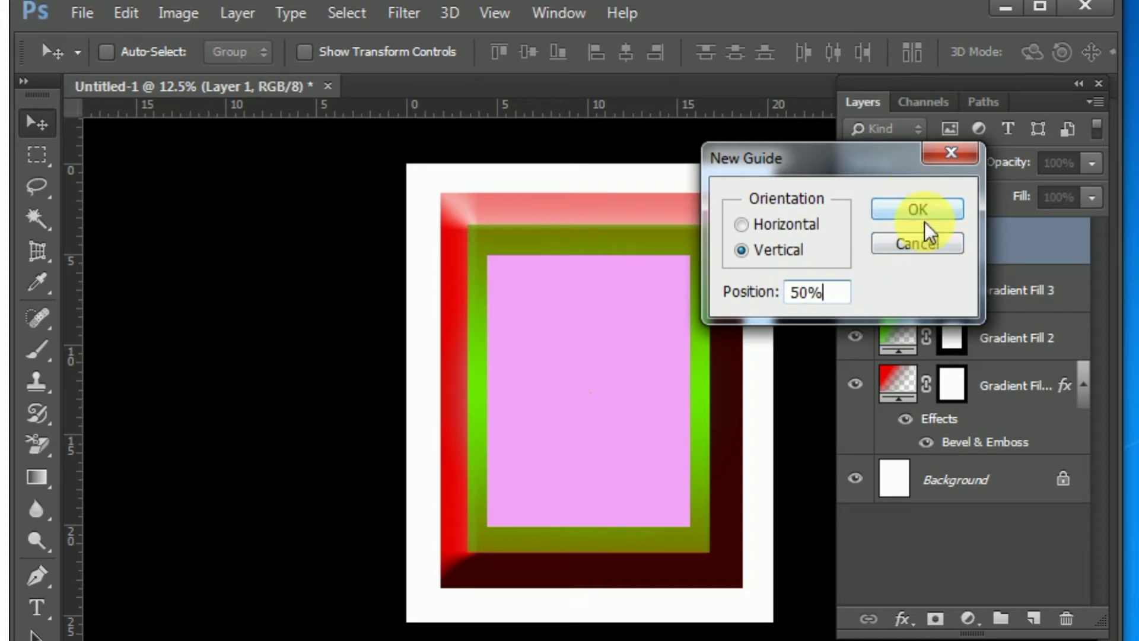
pyautogui.click(923, 209)
pyautogui.click(498, 18)
pyautogui.click(537, 545)
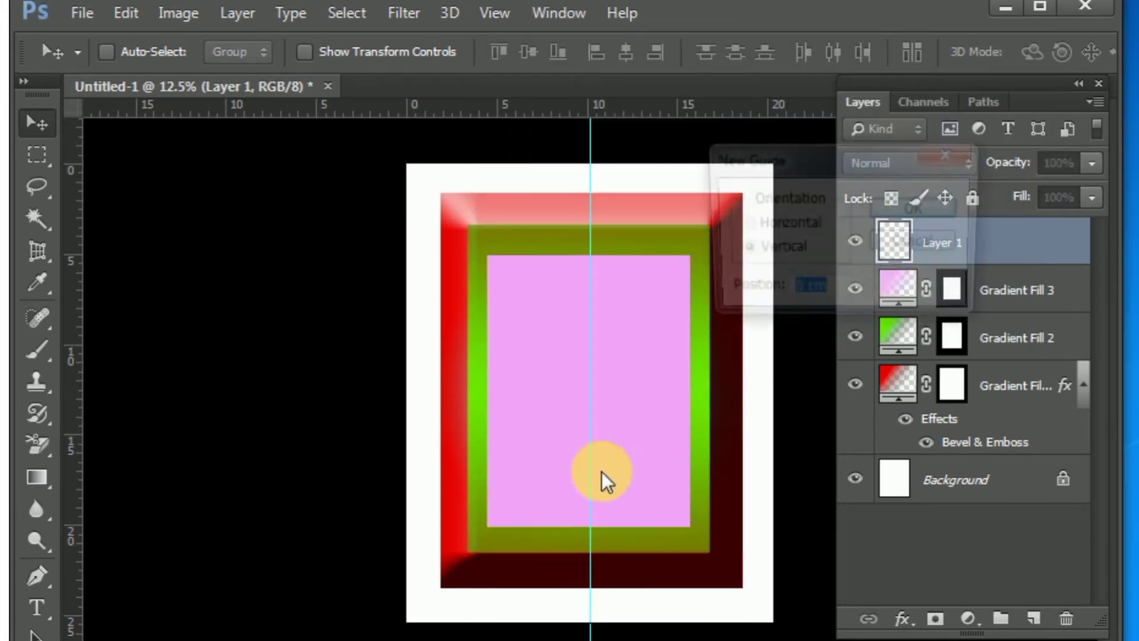
pyautogui.write('50%')
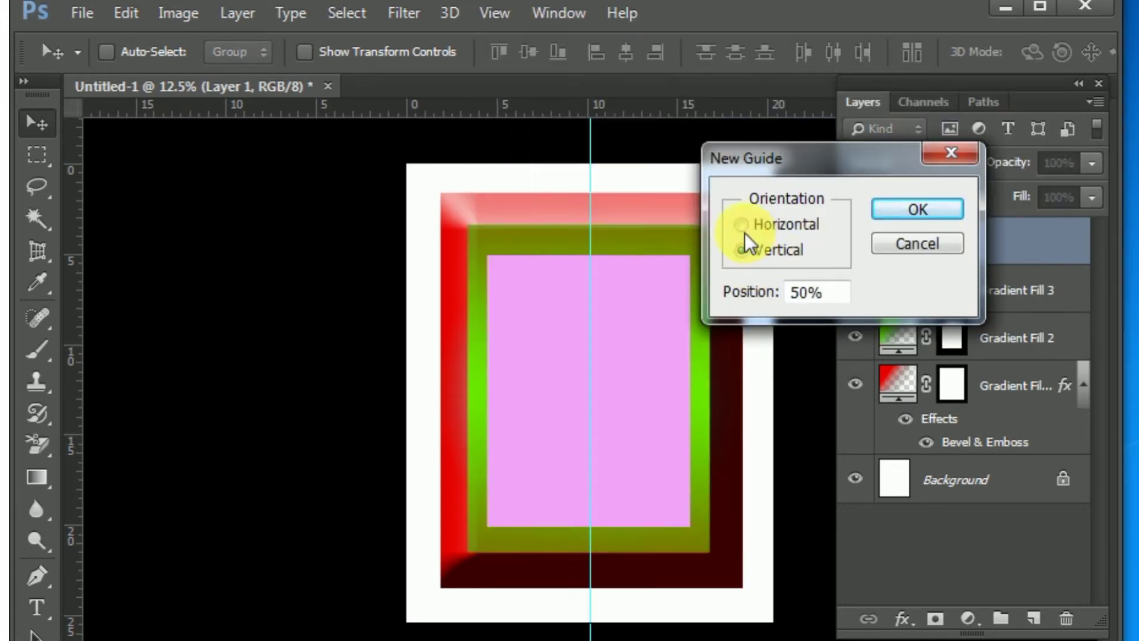
pyautogui.click(912, 223)
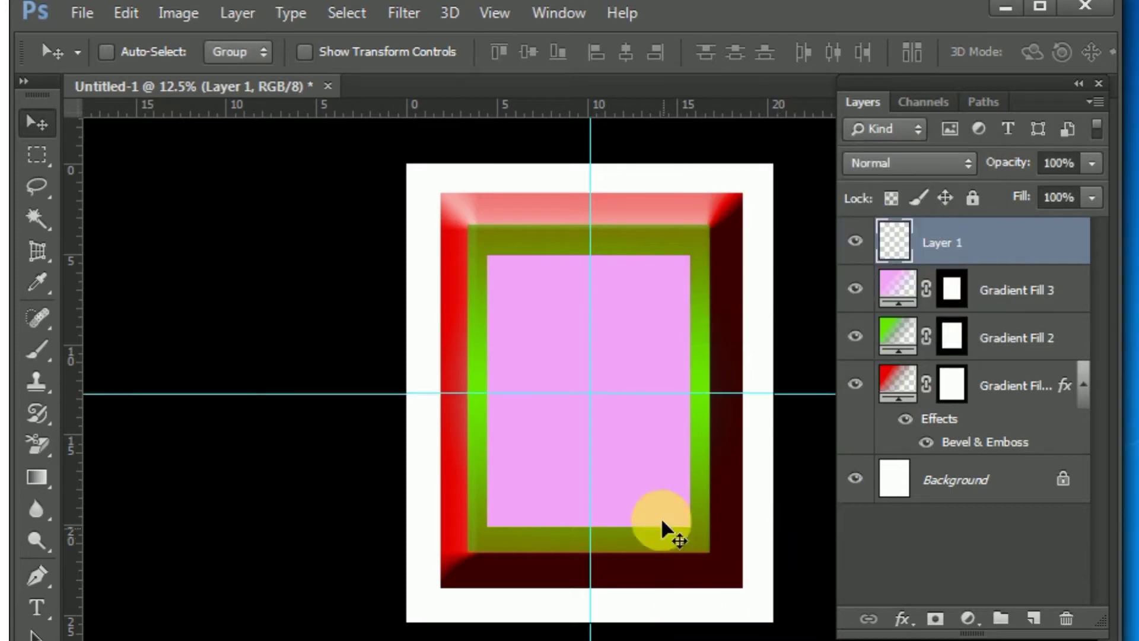
pyautogui.click(691, 393)
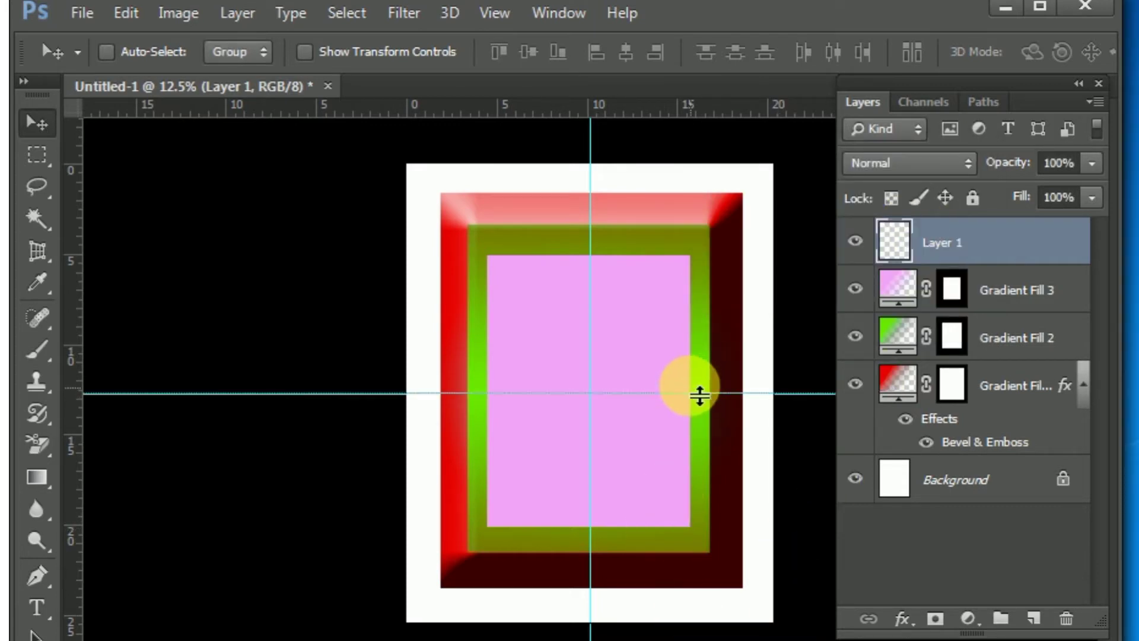
pyautogui.moveTo(700, 393)
pyautogui.mouseDown()
pyautogui.moveTo(646, 380)
pyautogui.moveTo(650, 393)
pyautogui.mouseUp()
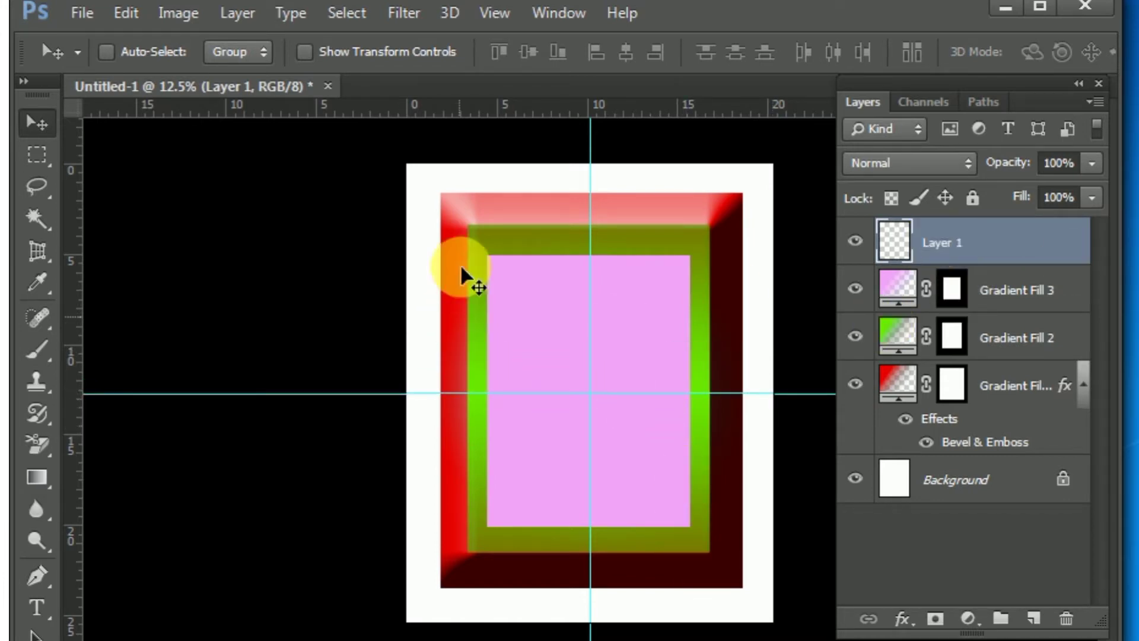
# Type the numeral 12 and place it at the top centre of the pink face.
pyautogui.click(50, 613)
pyautogui.click(496, 192)
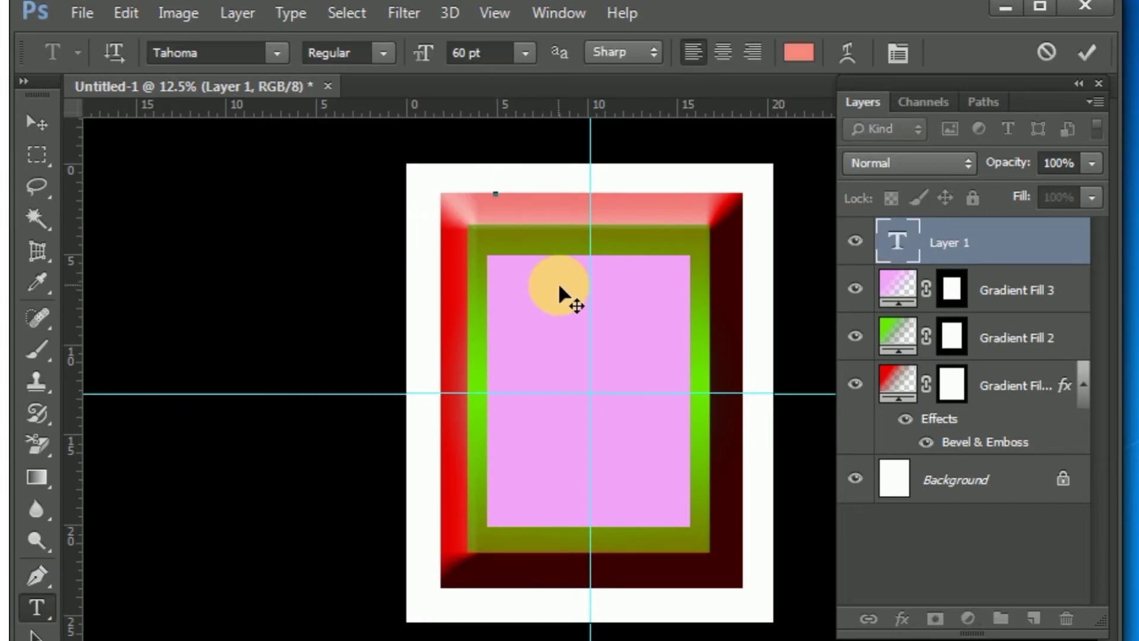
pyautogui.write('12')
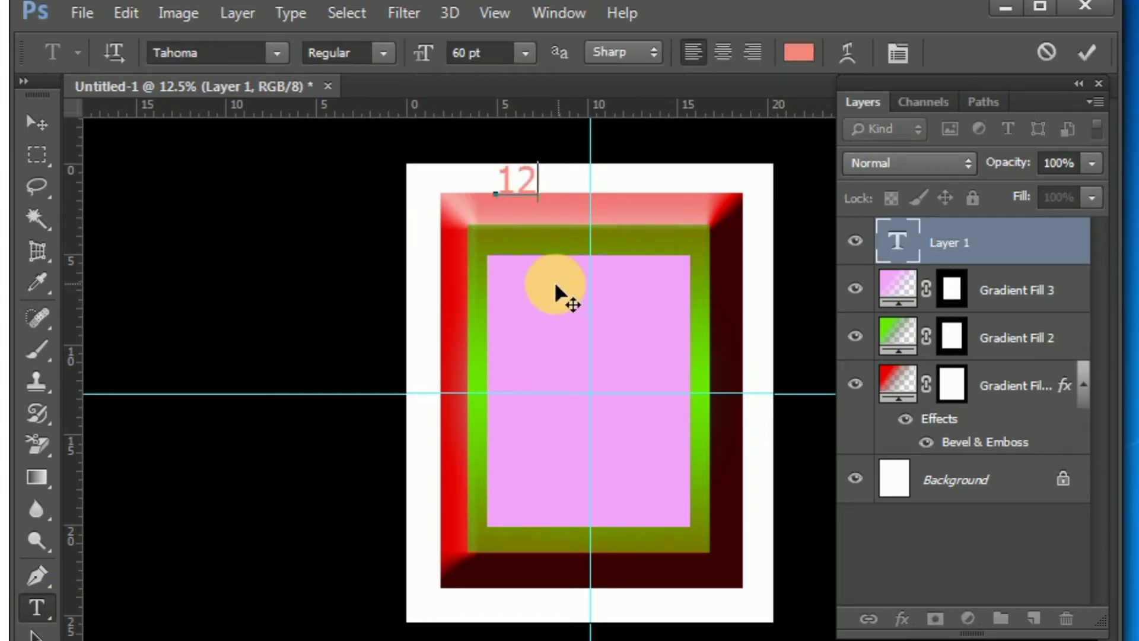
pyautogui.click(35, 123)
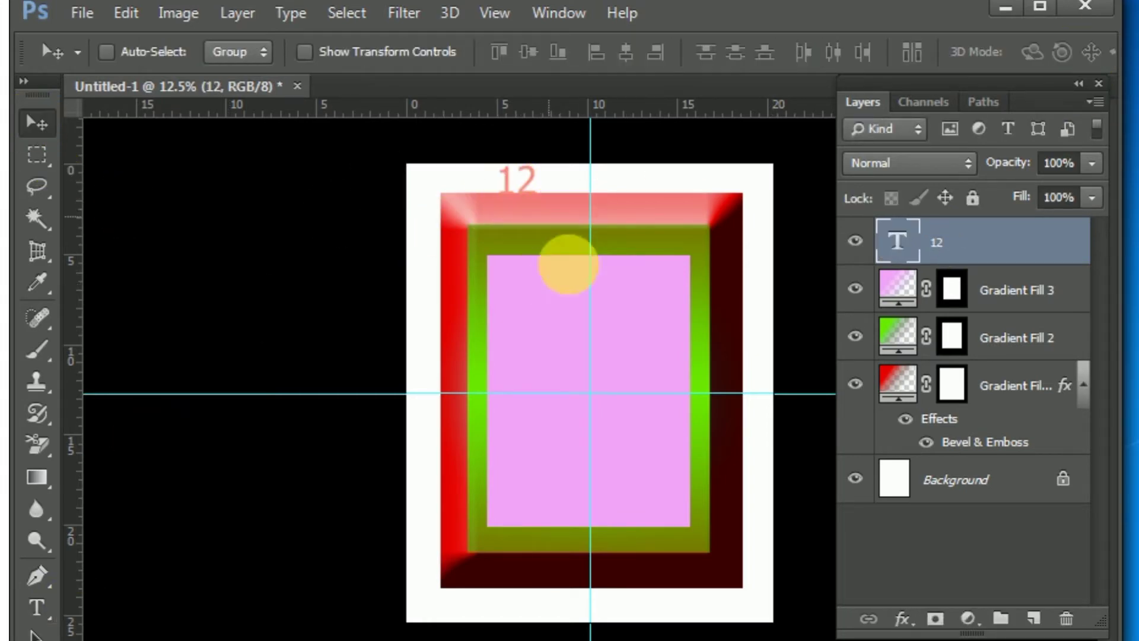
pyautogui.moveTo(568, 262)
pyautogui.mouseDown()
pyautogui.moveTo(603, 311)
pyautogui.moveTo(626, 316)
pyautogui.mouseUp()
# Add the numeral 6 and place it at the bottom centre of the face.
pyautogui.click(37, 606)
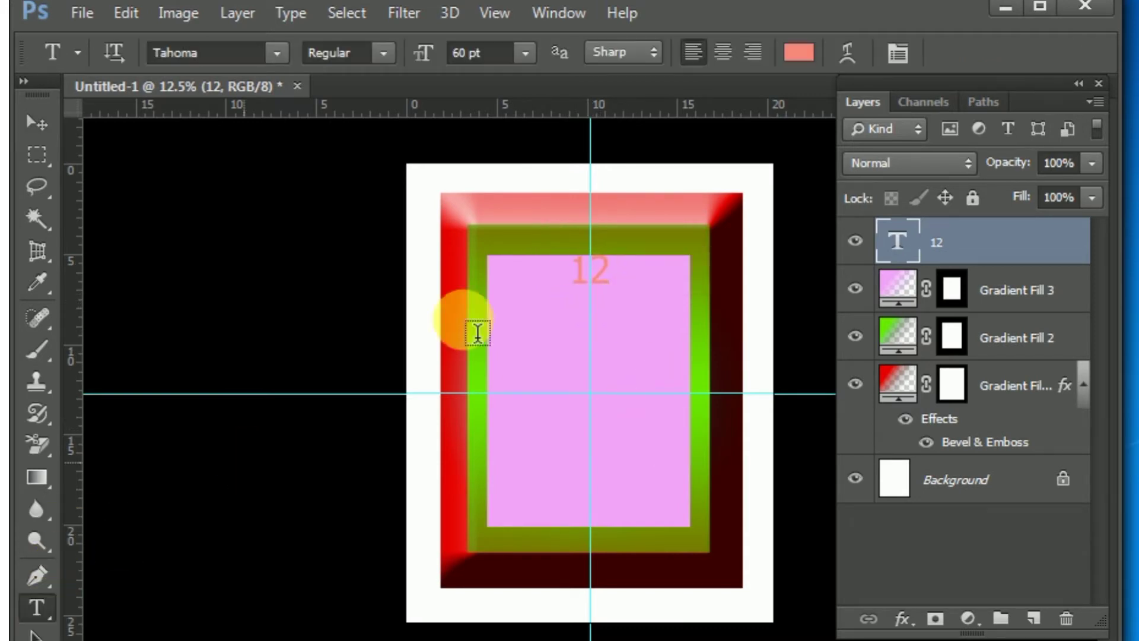
pyautogui.click(455, 186)
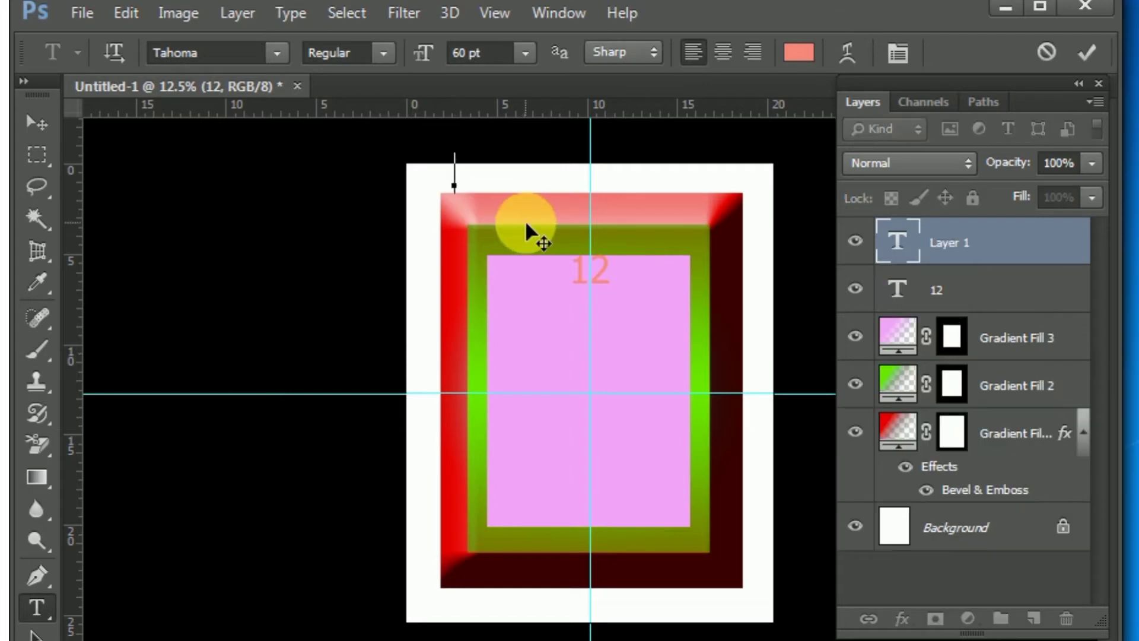
pyautogui.write('6')
pyautogui.click(1087, 52)
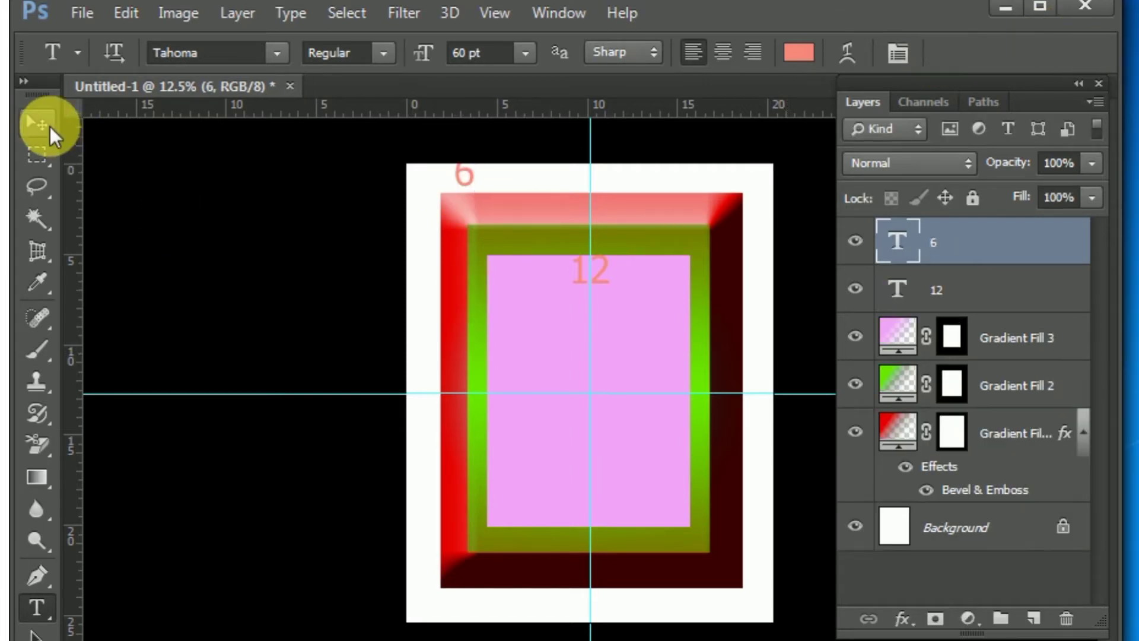
pyautogui.click(37, 123)
pyautogui.moveTo(466, 205); pyautogui.dragTo(623, 500)
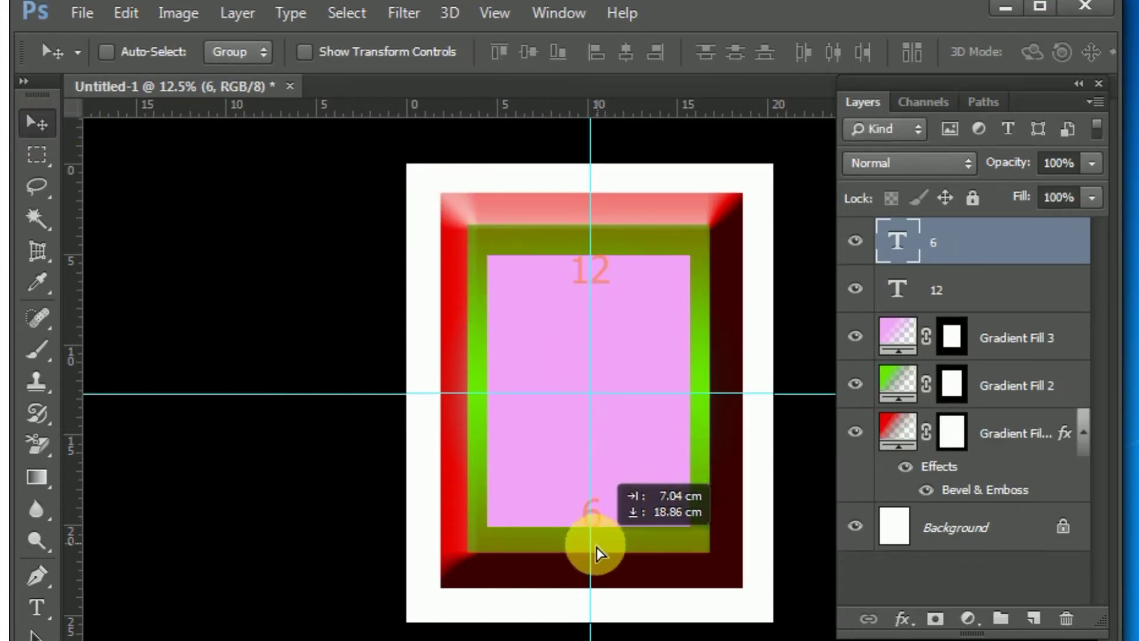
# Add the numeral 3 and place it at the right end of the horizontal guide.
pyautogui.click(37, 608)
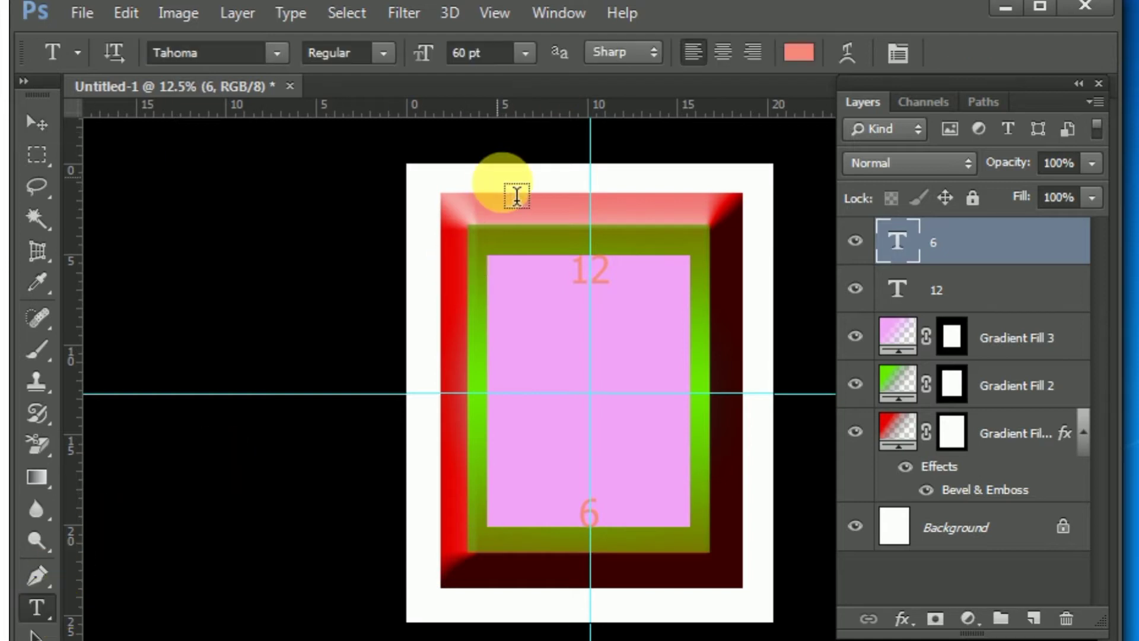
pyautogui.click(497, 176)
pyautogui.write('3')
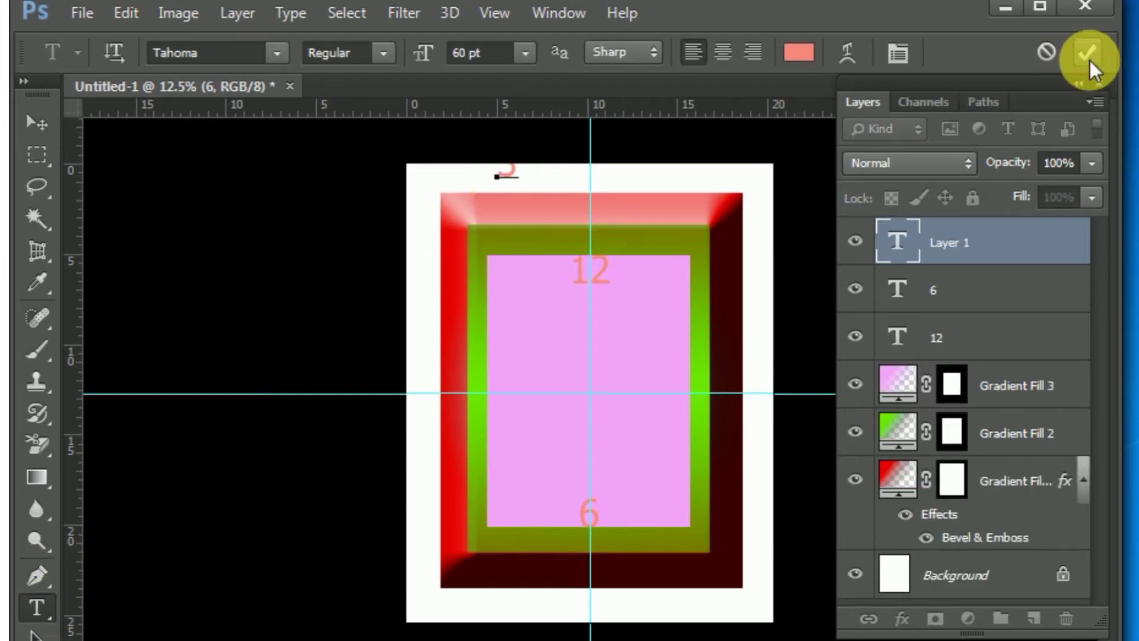
pyautogui.click(1087, 52)
pyautogui.click(27, 124)
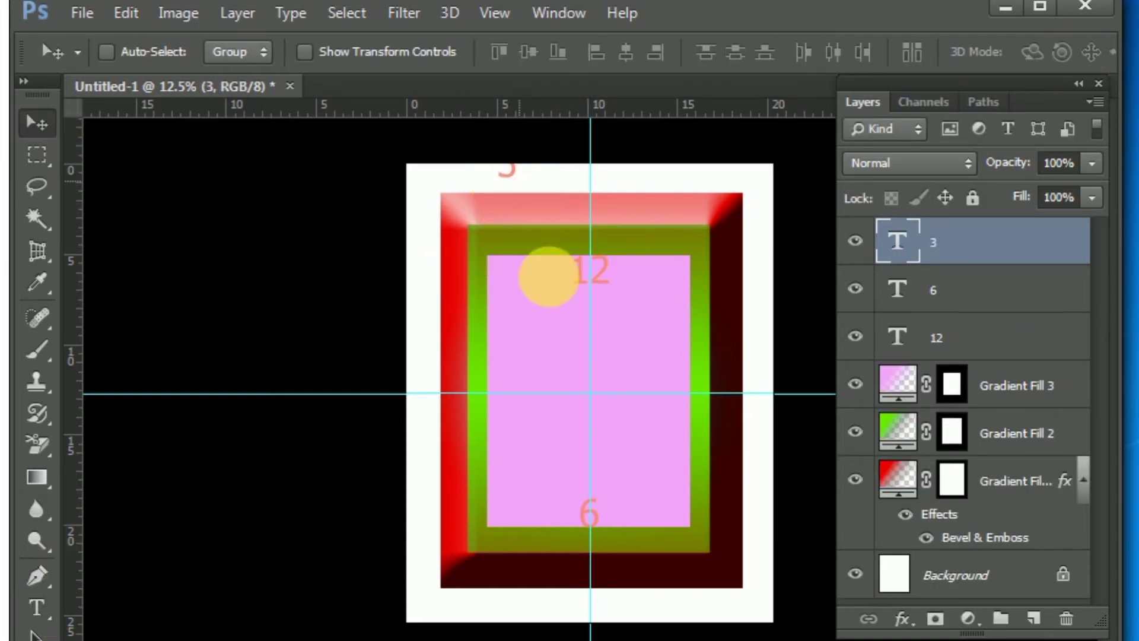
pyautogui.moveTo(547, 275); pyautogui.dragTo(691, 419)
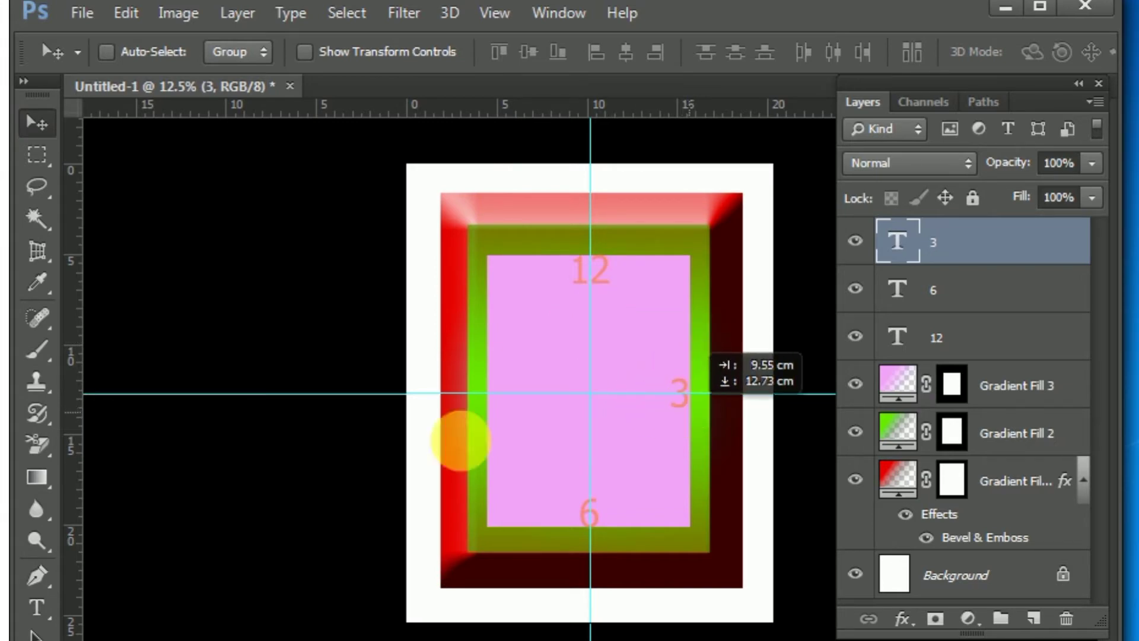
# Add the numeral 9 and place it at the left end of the horizontal guide.
pyautogui.click(37, 608)
pyautogui.click(449, 191)
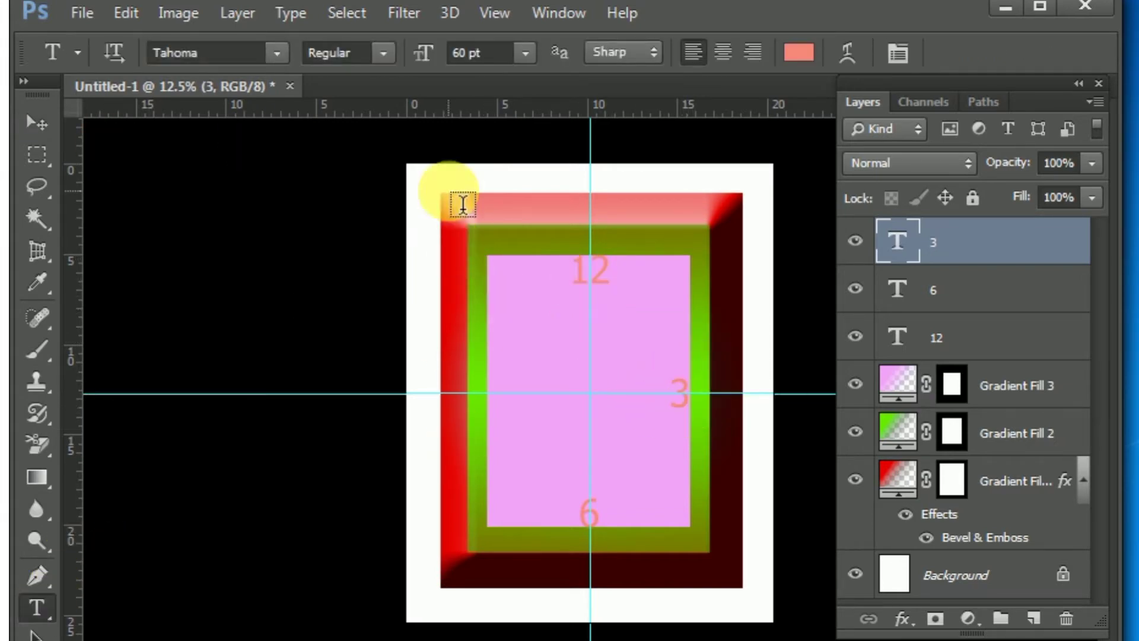
pyautogui.write('9')
pyautogui.click(1087, 52)
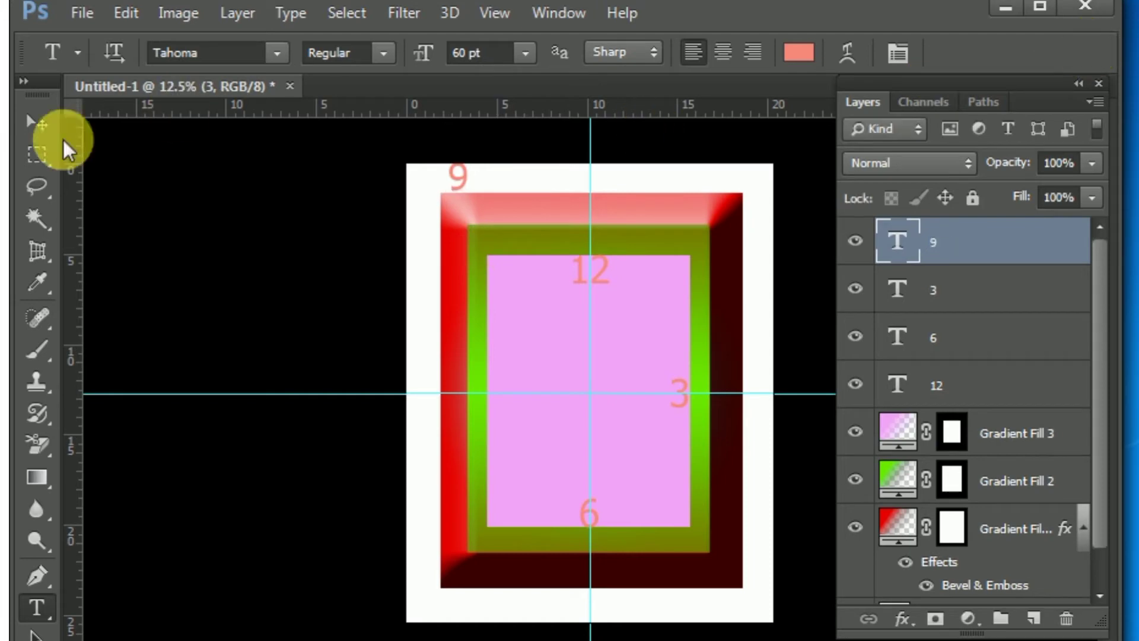
pyautogui.click(37, 125)
pyautogui.moveTo(522, 293)
pyautogui.mouseDown()
pyautogui.moveTo(562, 454)
pyautogui.moveTo(552, 451)
pyautogui.mouseUp()
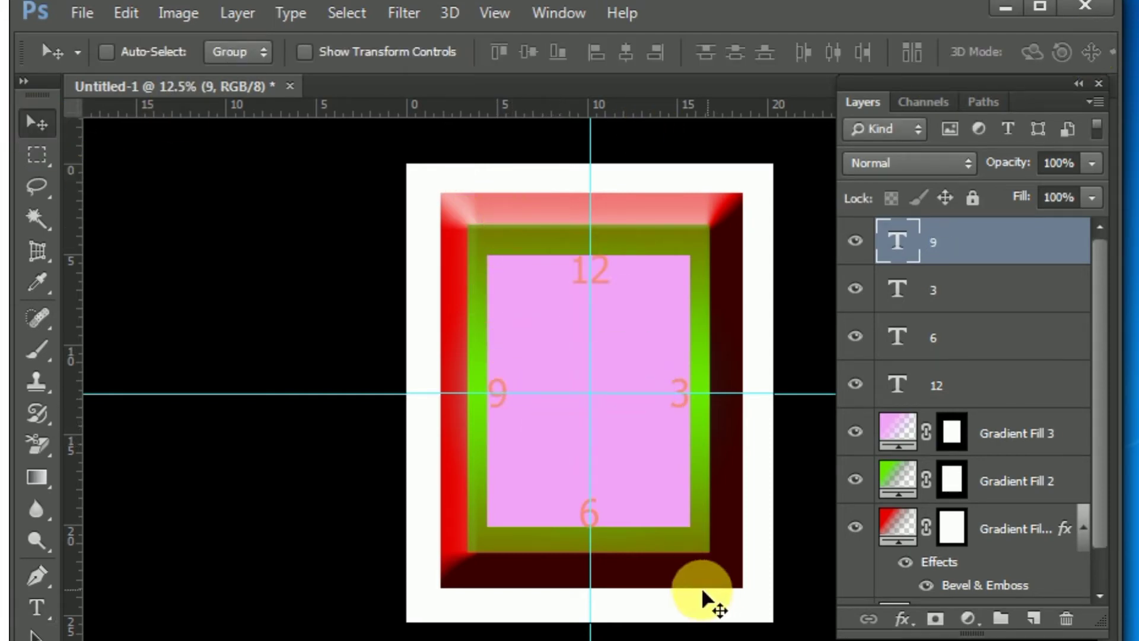
# Group the 9, 3 and 6 layers and give the group a 633% depth Bevel & Emboss.
pyautogui.click(943, 394)
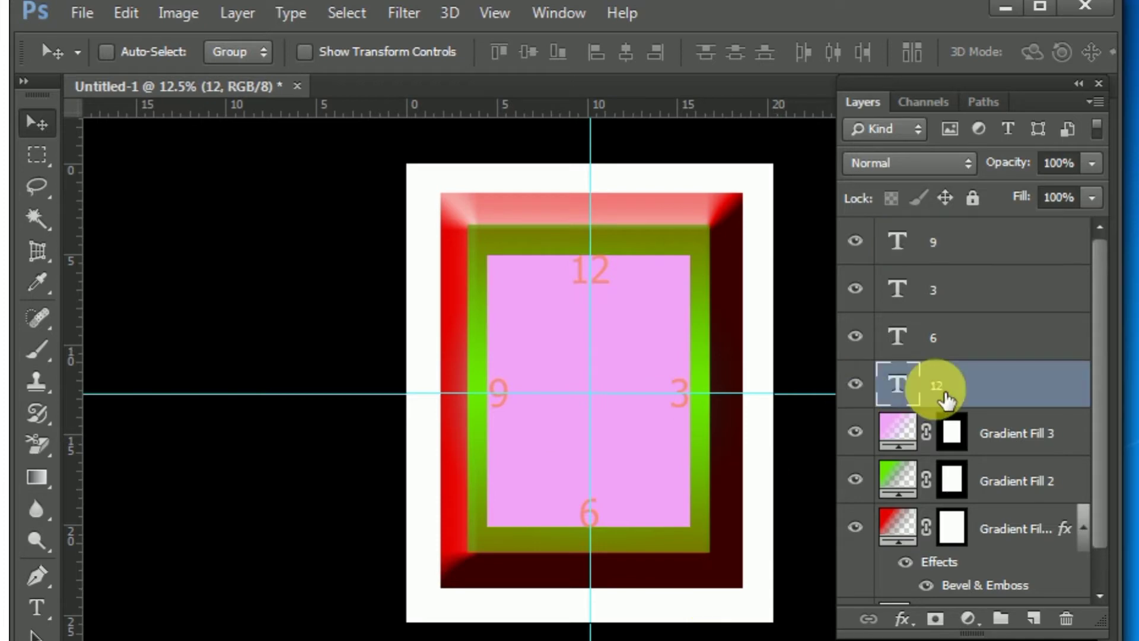
pyautogui.click(949, 297)
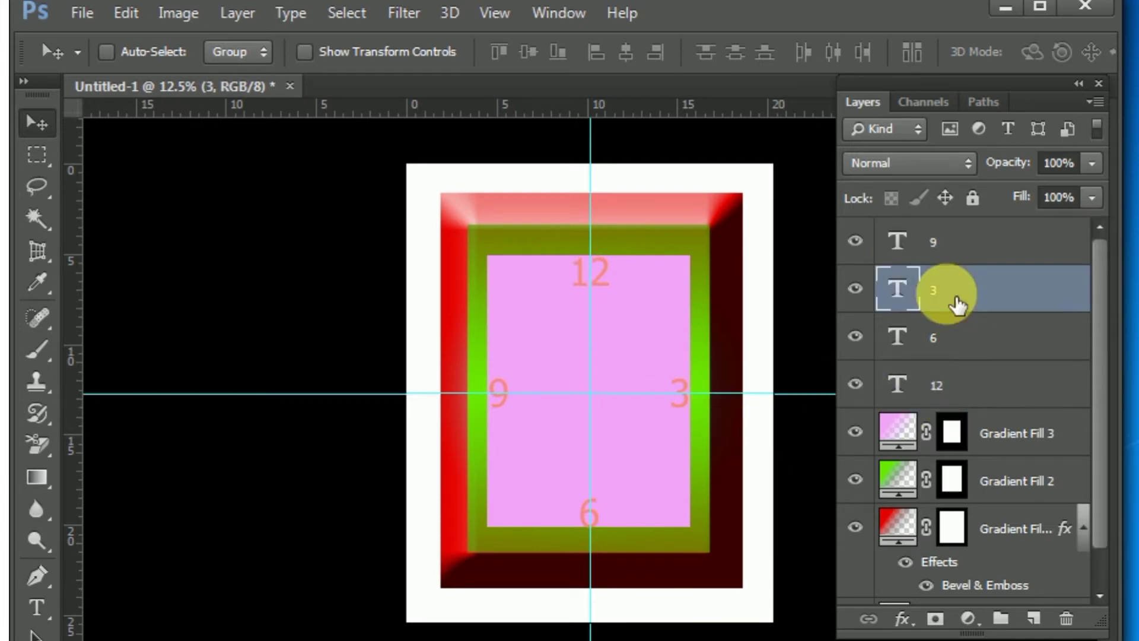
pyautogui.click(973, 356)
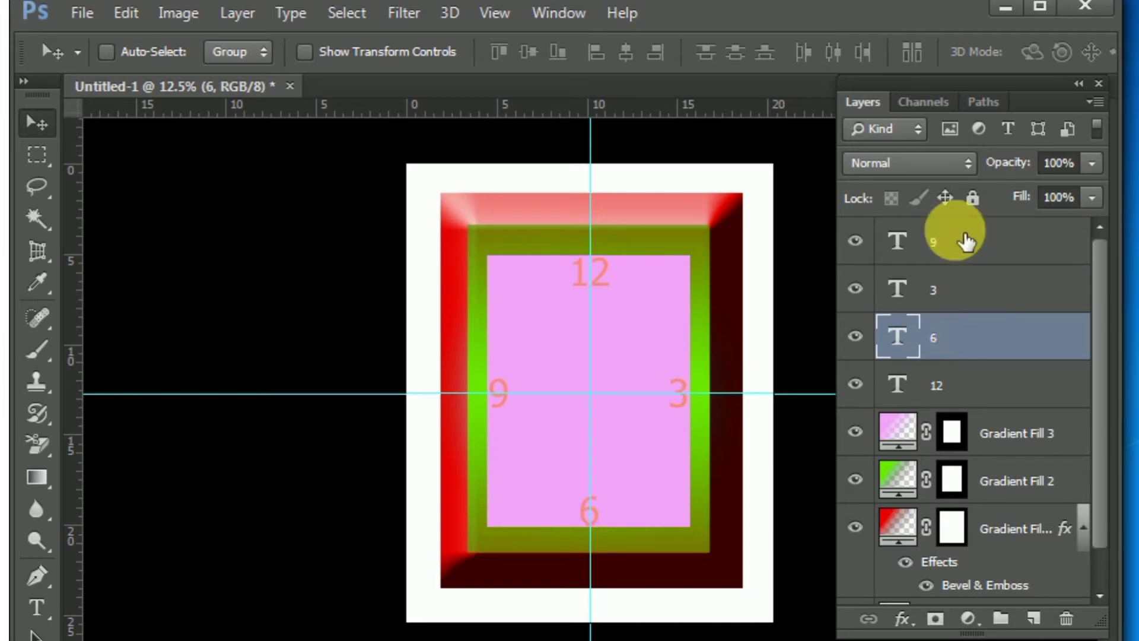
pyautogui.keyDown('shift'); pyautogui.click(1003, 255); pyautogui.keyUp('shift')
pyautogui.hotkey('ctrl', 'g')
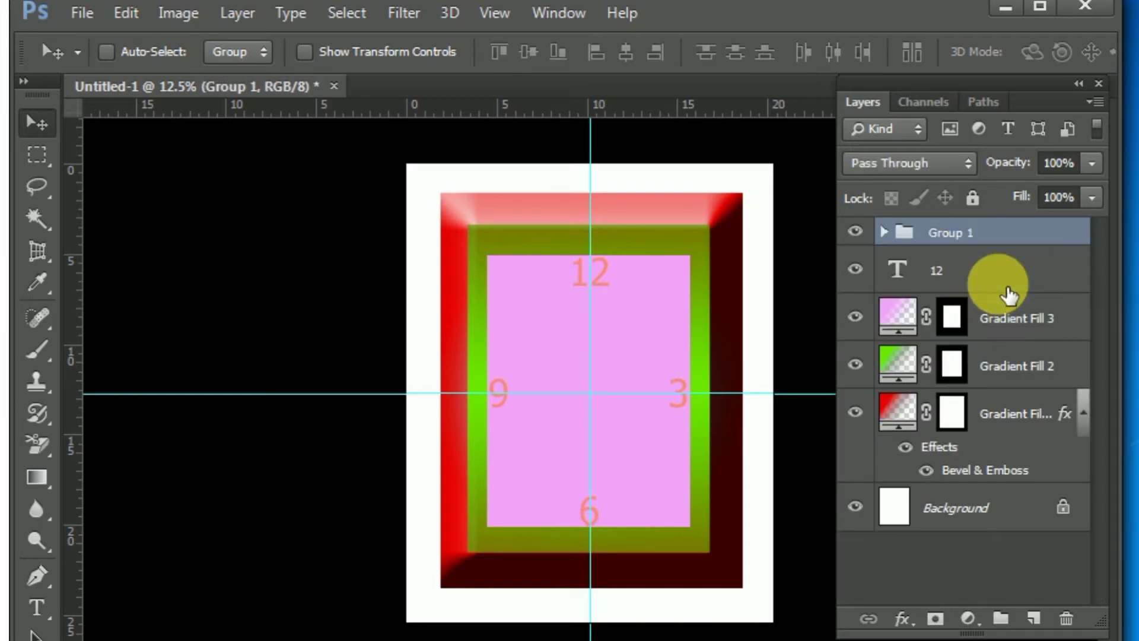
pyautogui.click(902, 618)
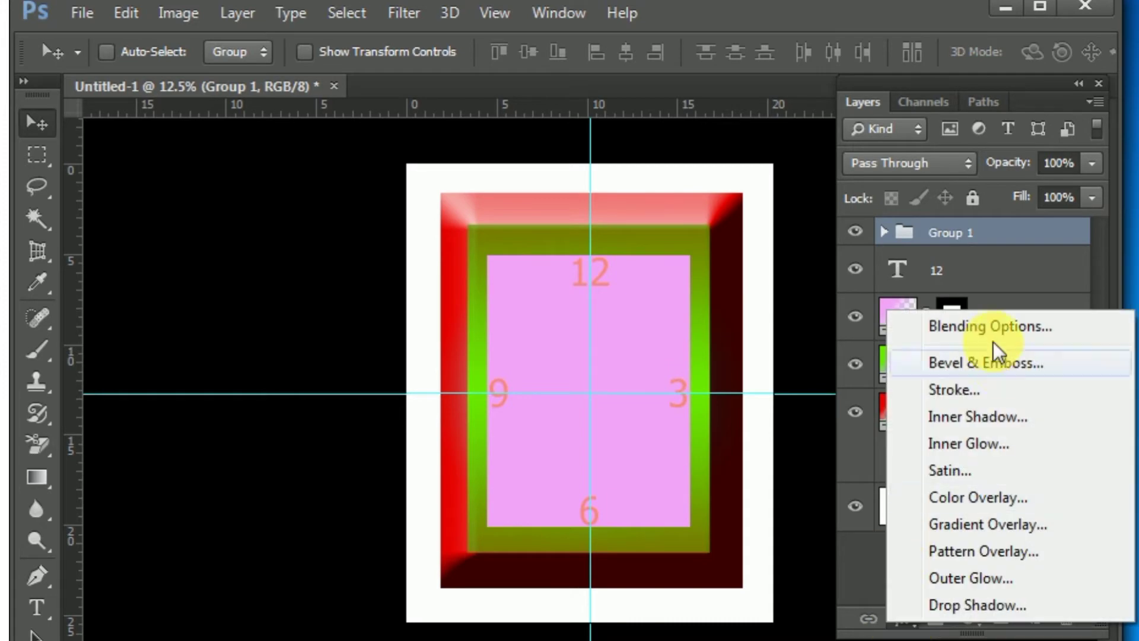
pyautogui.click(997, 366)
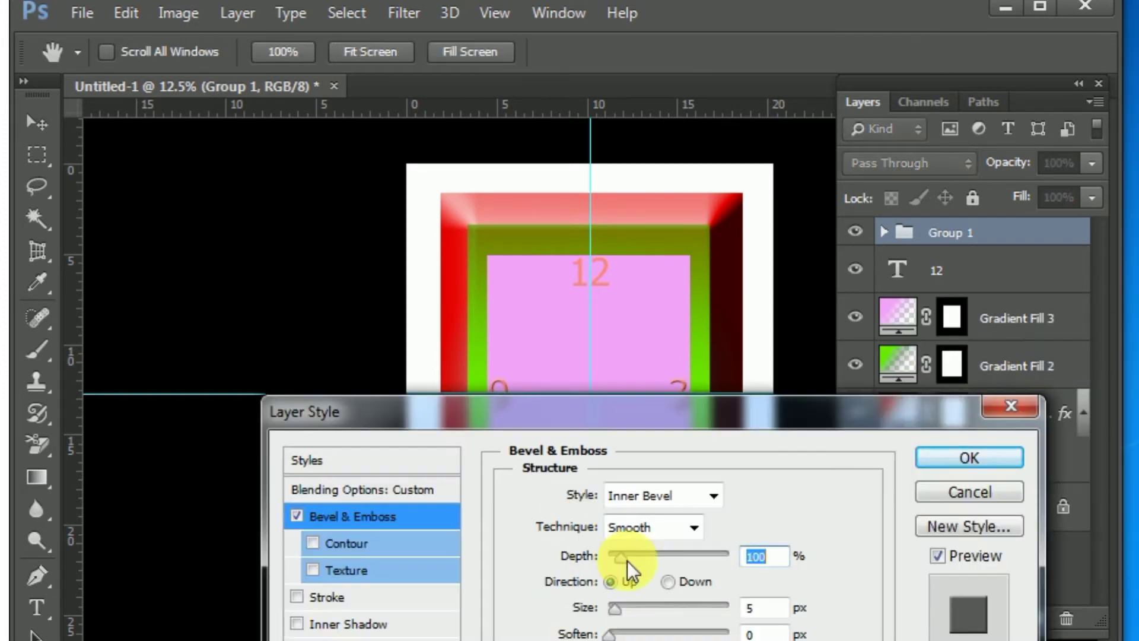
pyautogui.moveTo(625, 560); pyautogui.dragTo(684, 556)
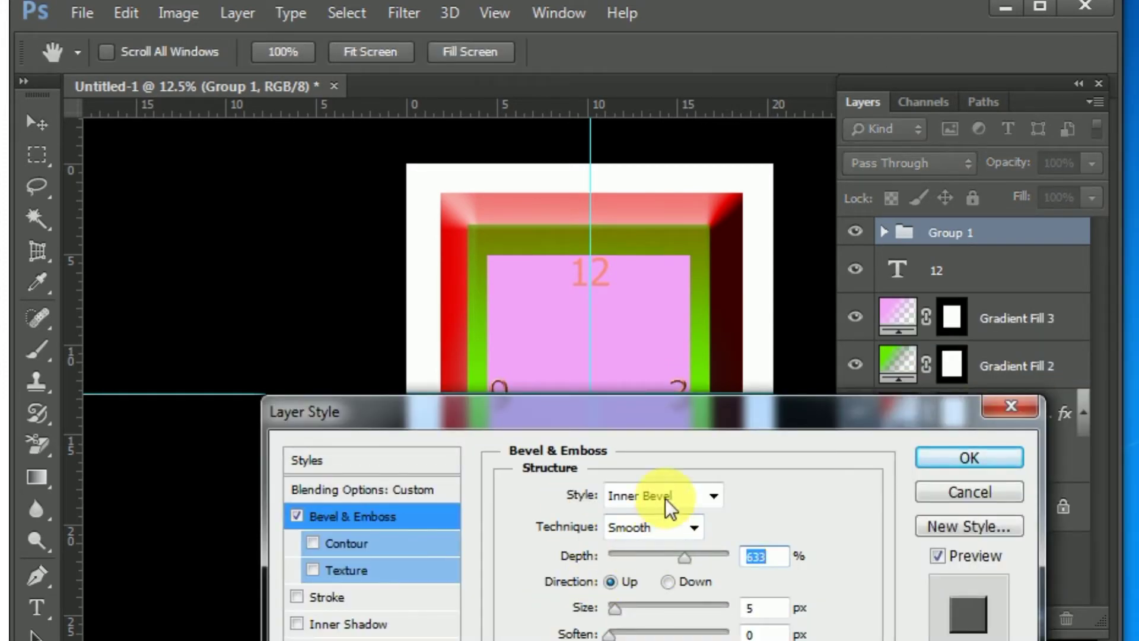
pyautogui.moveTo(742, 411); pyautogui.dragTo(758, 607)
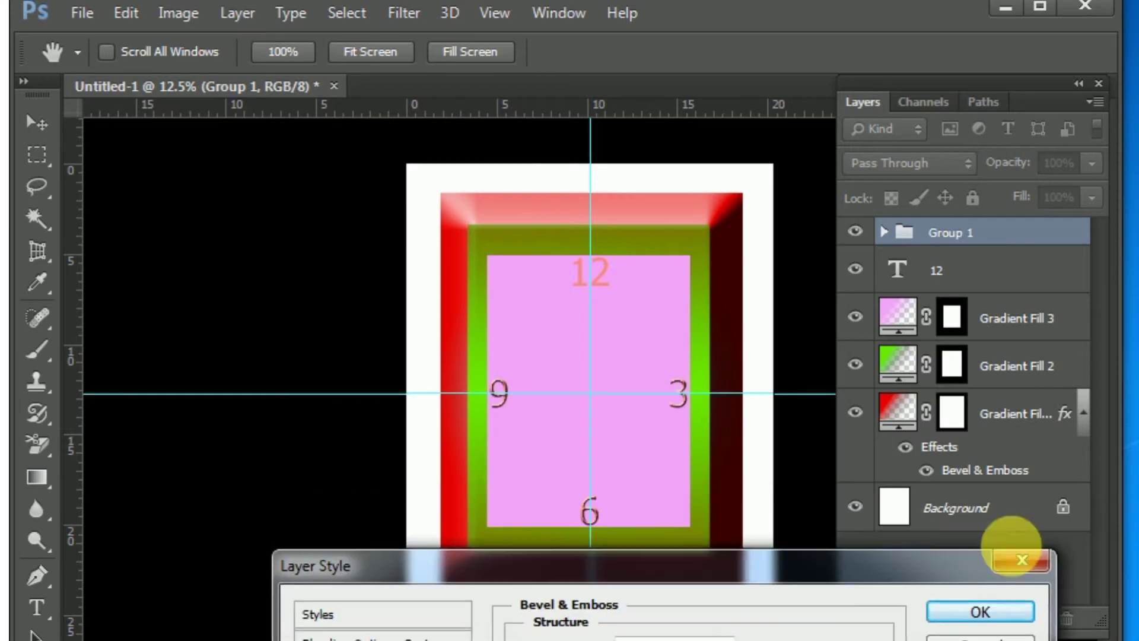
pyautogui.click(976, 612)
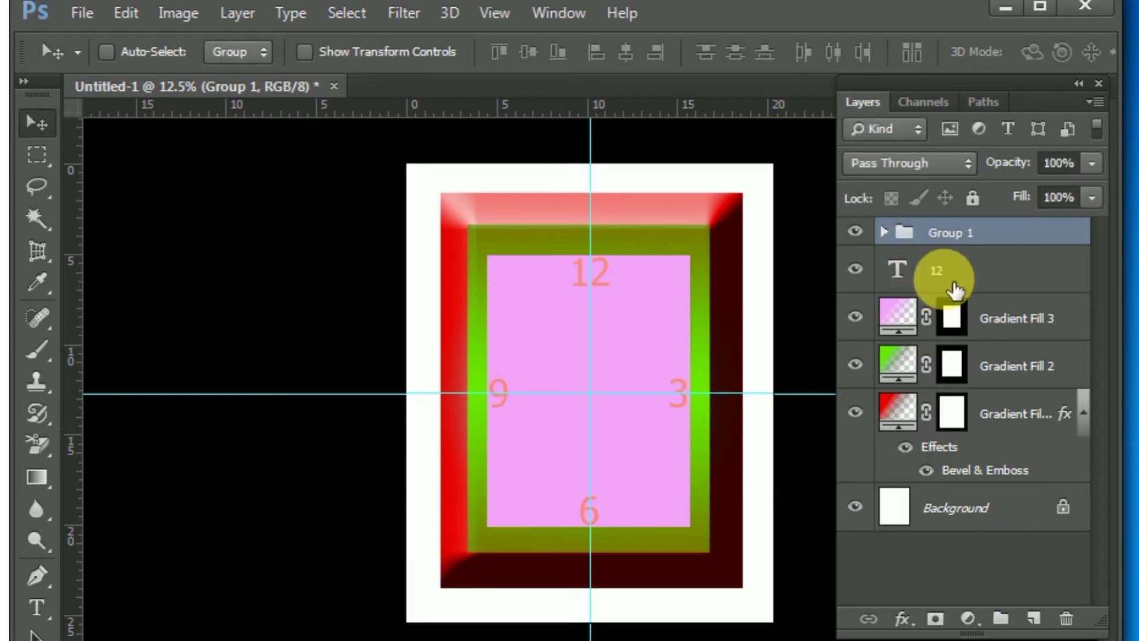
# Group 12 with Group 1 into Group 2, apply a 147 px Bevel & Emboss, and add an empty layer.
pyautogui.keyDown('shift'); pyautogui.click(949, 273); pyautogui.keyUp('shift')
pyautogui.hotkey('ctrl', 'g')
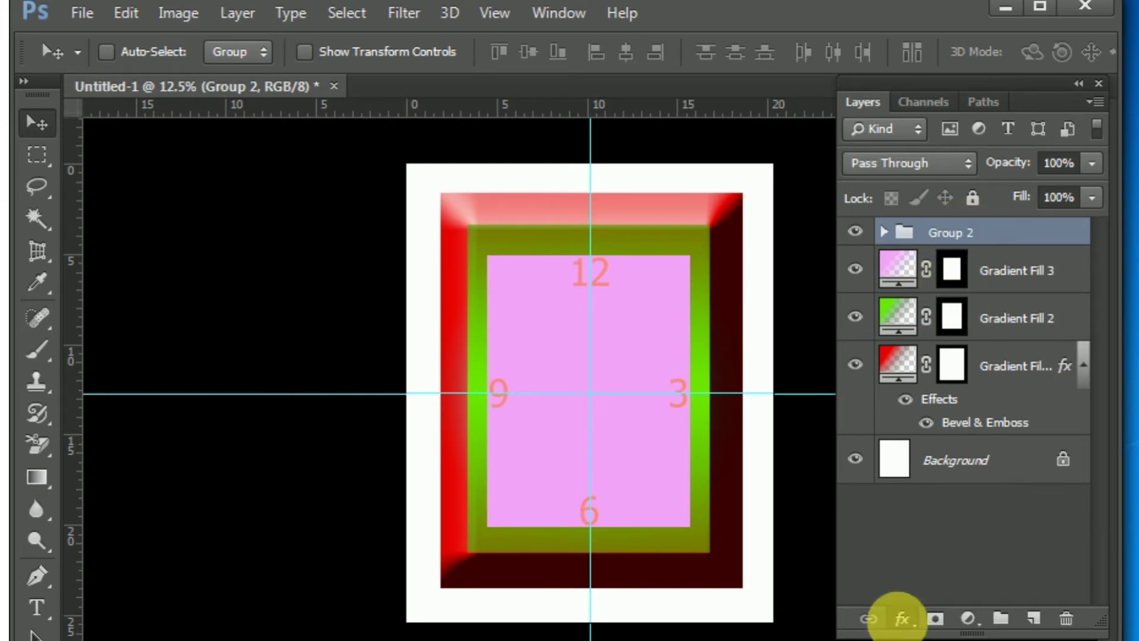
pyautogui.click(902, 619)
pyautogui.click(973, 362)
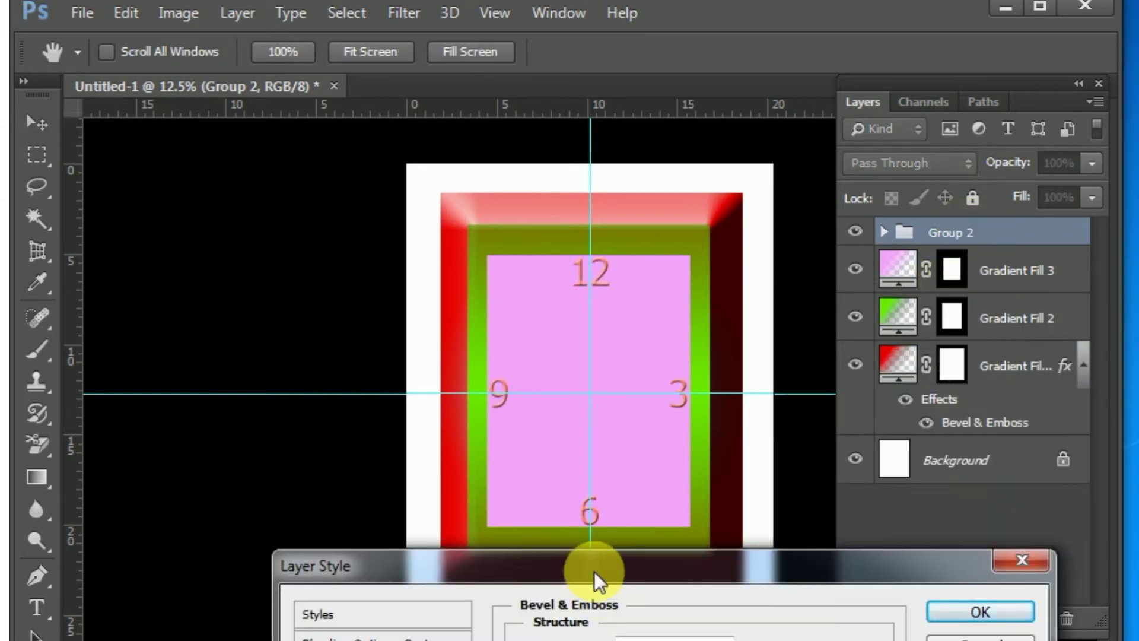
pyautogui.moveTo(593, 567)
pyautogui.mouseDown()
pyautogui.moveTo(644, 254)
pyautogui.moveTo(650, 341)
pyautogui.mouseUp()
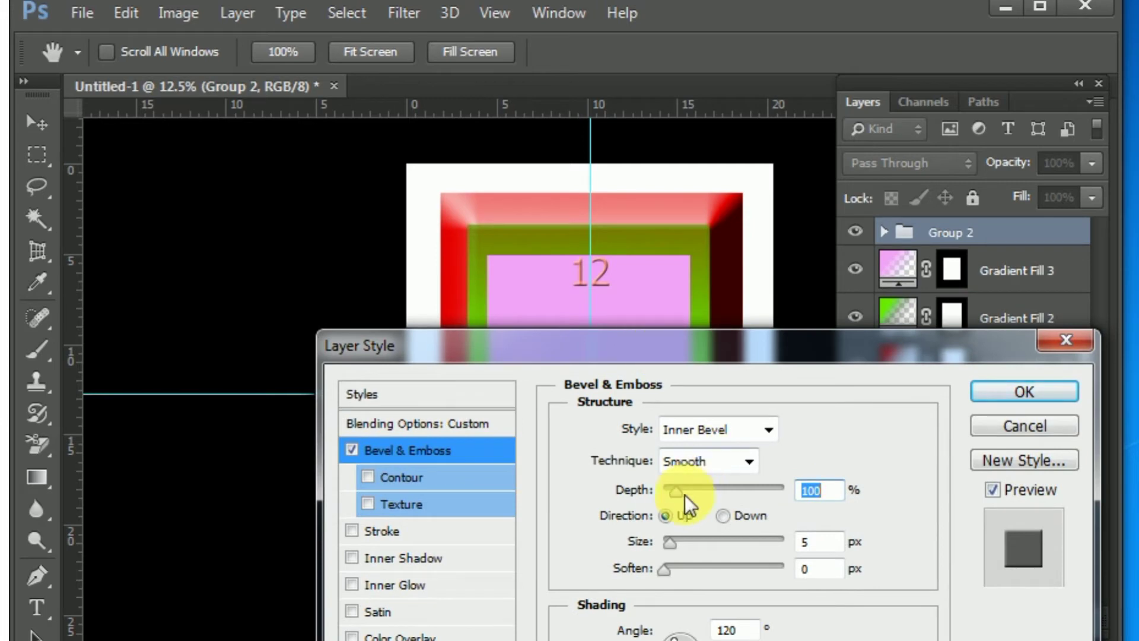
pyautogui.moveTo(668, 542)
pyautogui.mouseDown()
pyautogui.moveTo(747, 551)
pyautogui.moveTo(675, 541)
pyautogui.mouseUp()
pyautogui.moveTo(695, 363)
pyautogui.mouseDown()
pyautogui.moveTo(692, 603)
pyautogui.moveTo(683, 508)
pyautogui.mouseUp()
pyautogui.click(1011, 535)
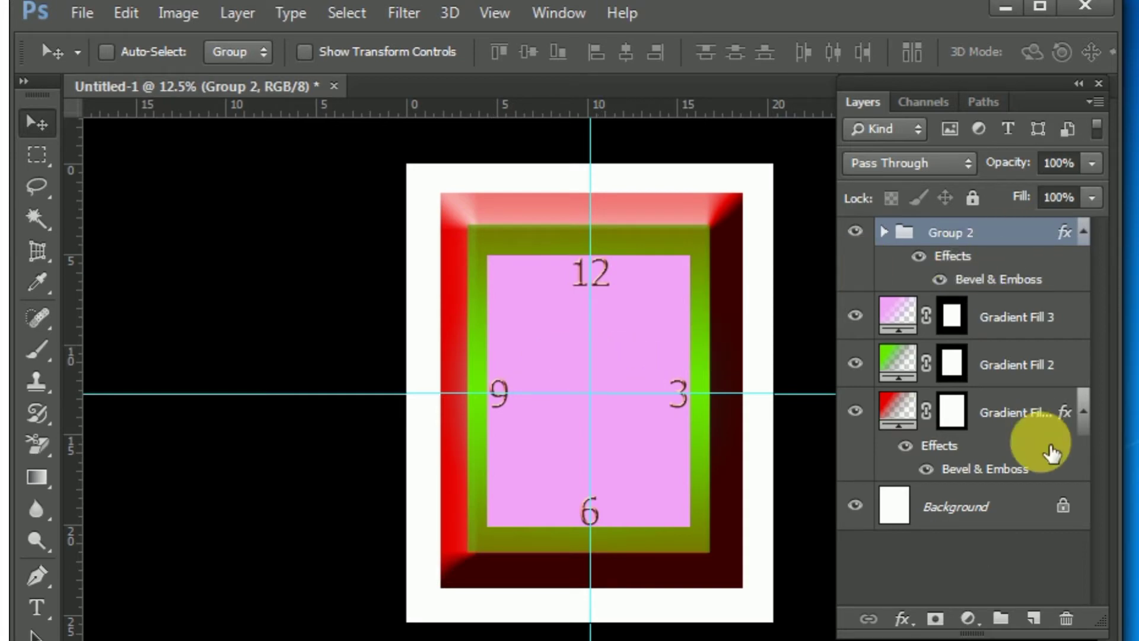
pyautogui.click(1034, 619)
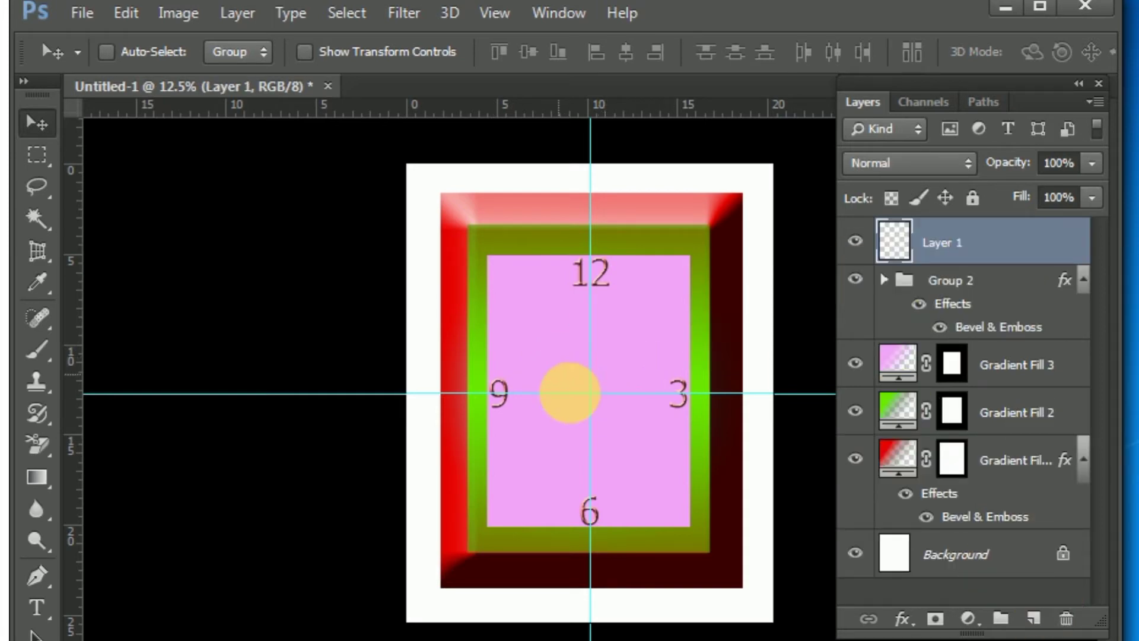
# Fill a black rectangle across the top of the frame.
pyautogui.click(28, 168)
pyautogui.moveTo(468, 185); pyautogui.dragTo(722, 259)
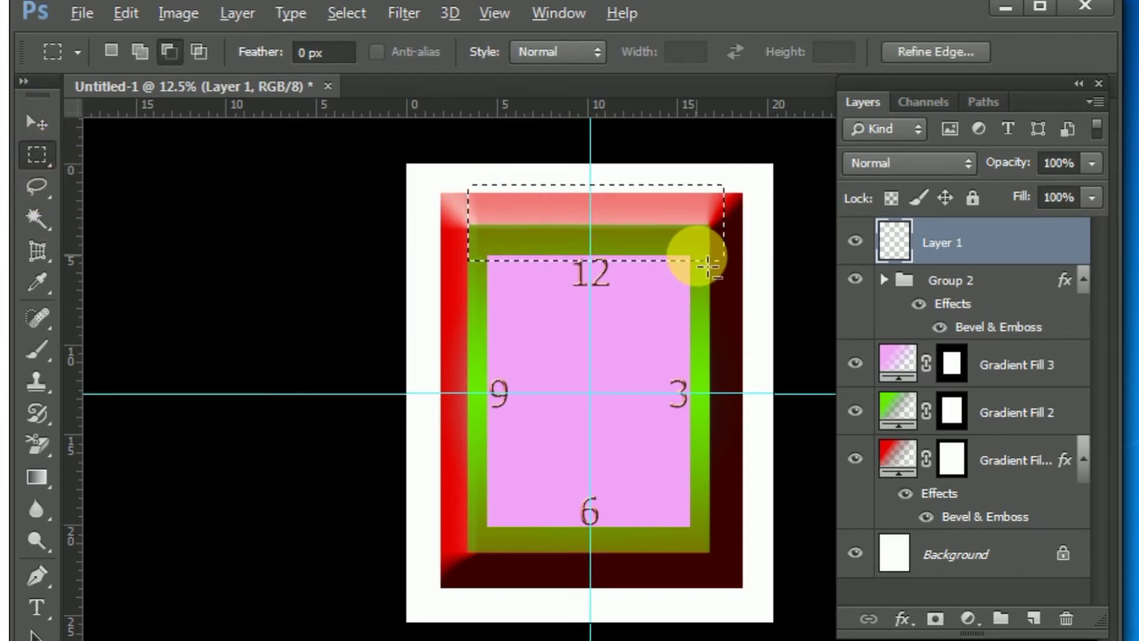
pyautogui.hotkey('alt', 'BackSpace')
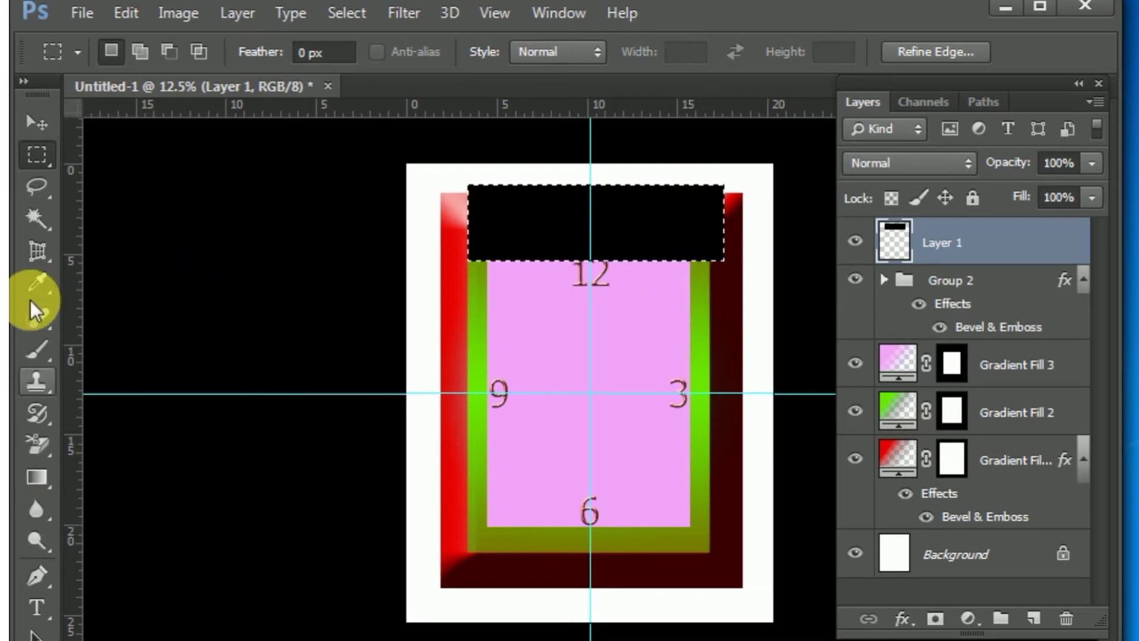
# Trace a closed, pointed half-hand outline over the black rectangle with the Pen tool.
pyautogui.click(37, 575)
pyautogui.click(507, 215)
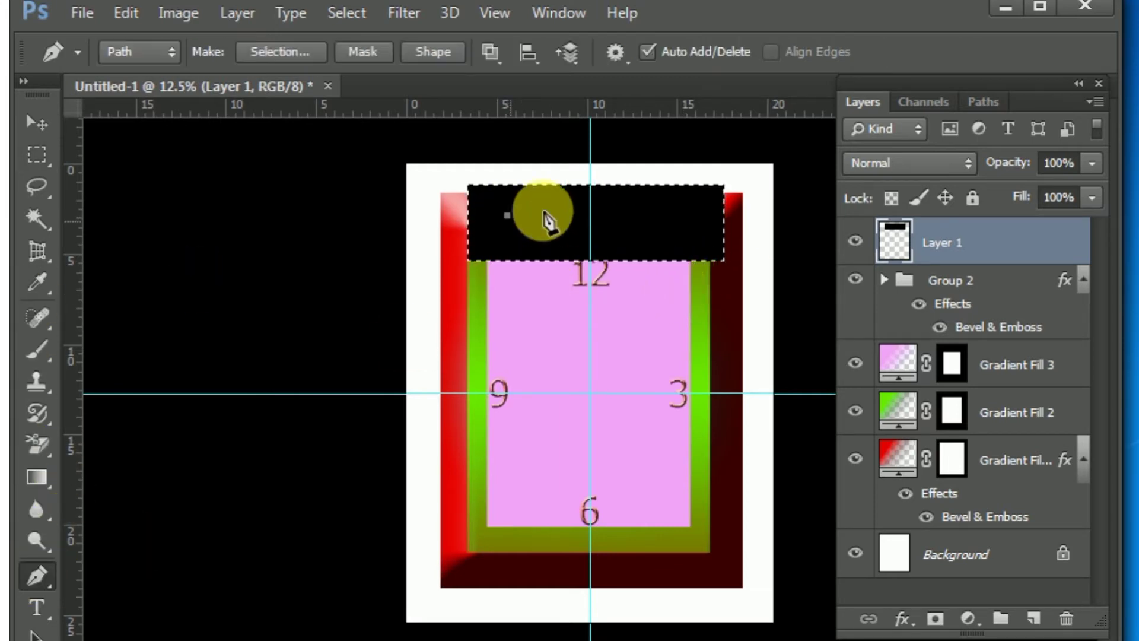
pyautogui.moveTo(591, 200); pyautogui.dragTo(591, 203)
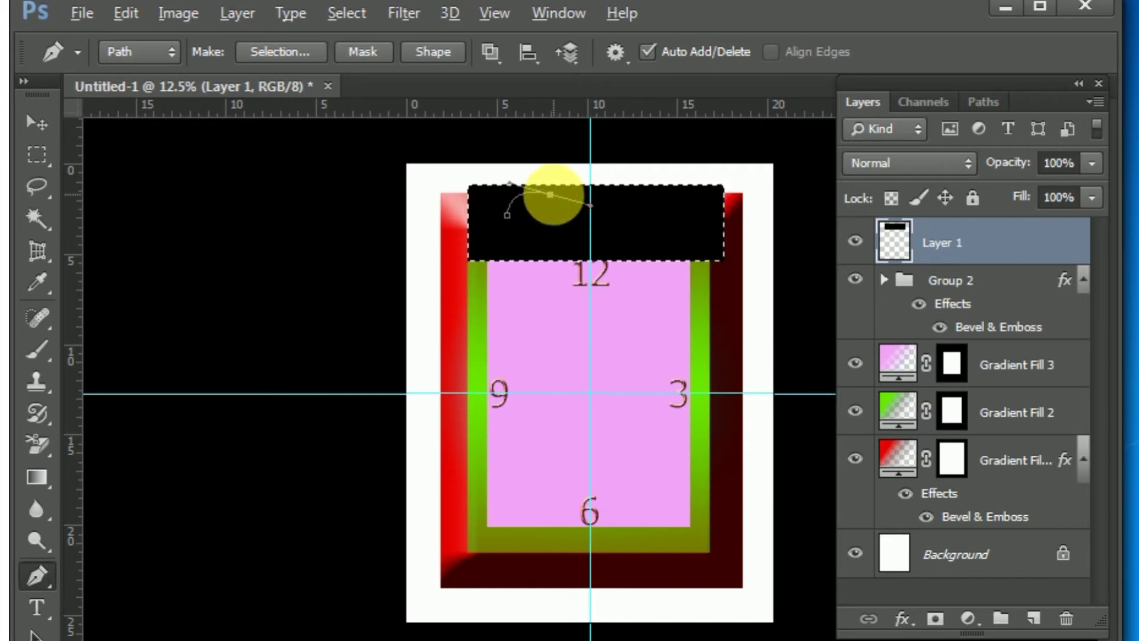
pyautogui.click(571, 211)
pyautogui.click(612, 218)
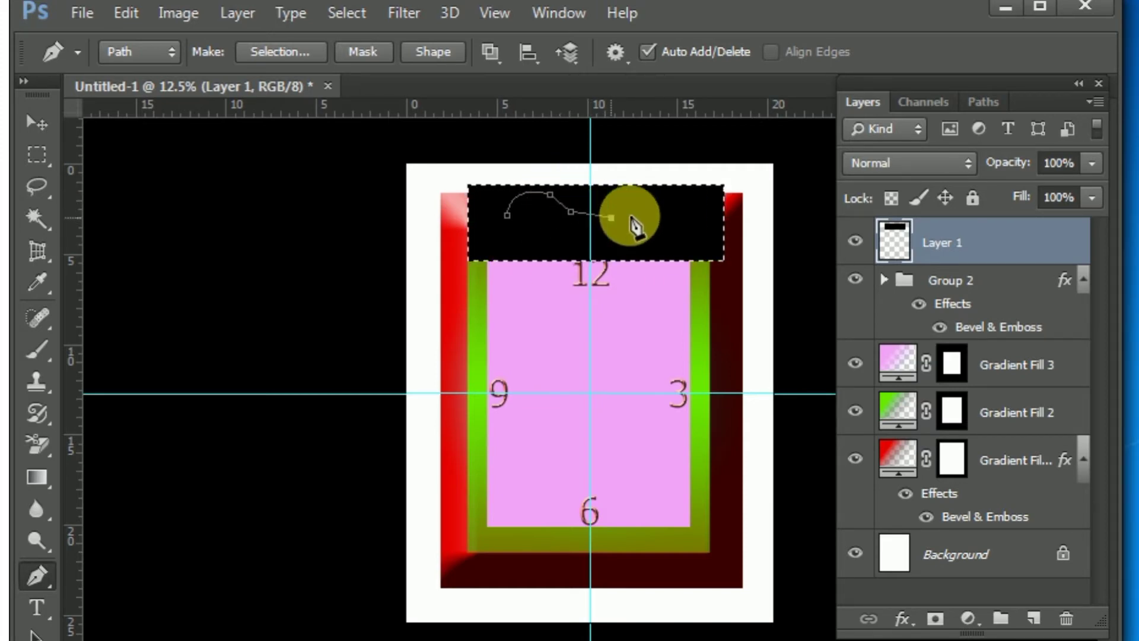
pyautogui.click(636, 213)
pyautogui.click(655, 208)
pyautogui.click(680, 229)
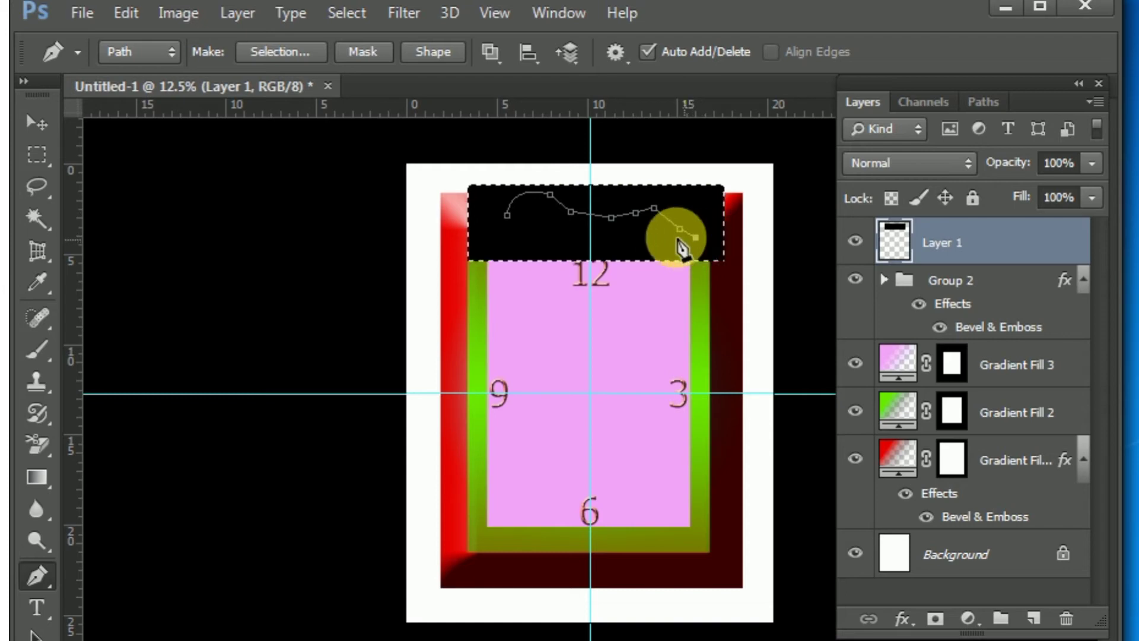
pyautogui.click(676, 238)
pyautogui.click(656, 236)
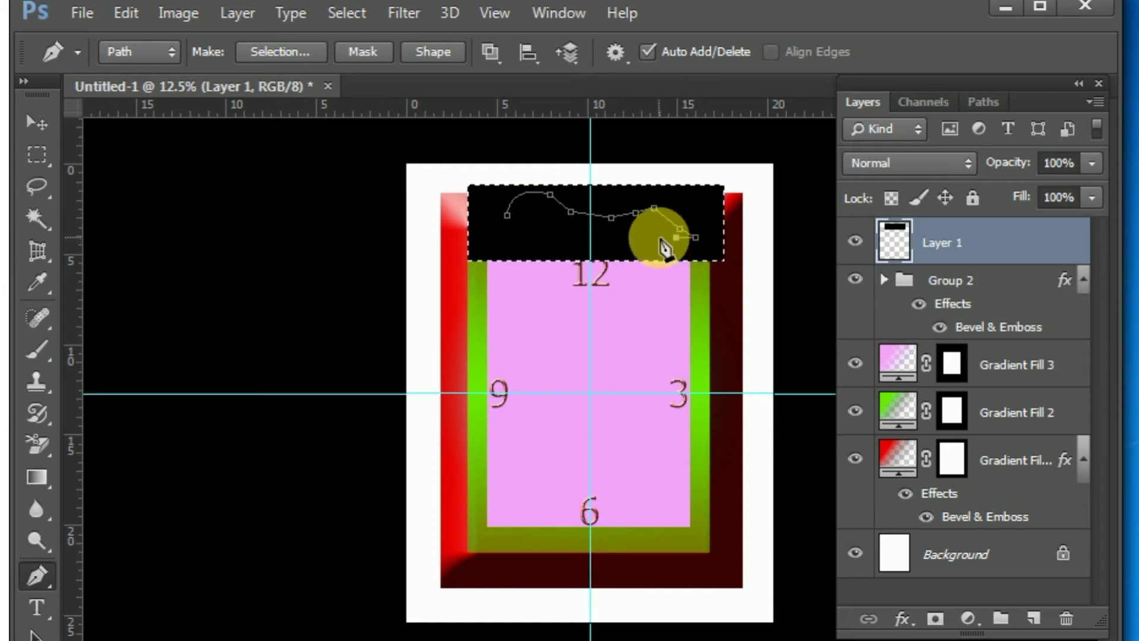
pyautogui.click(508, 215)
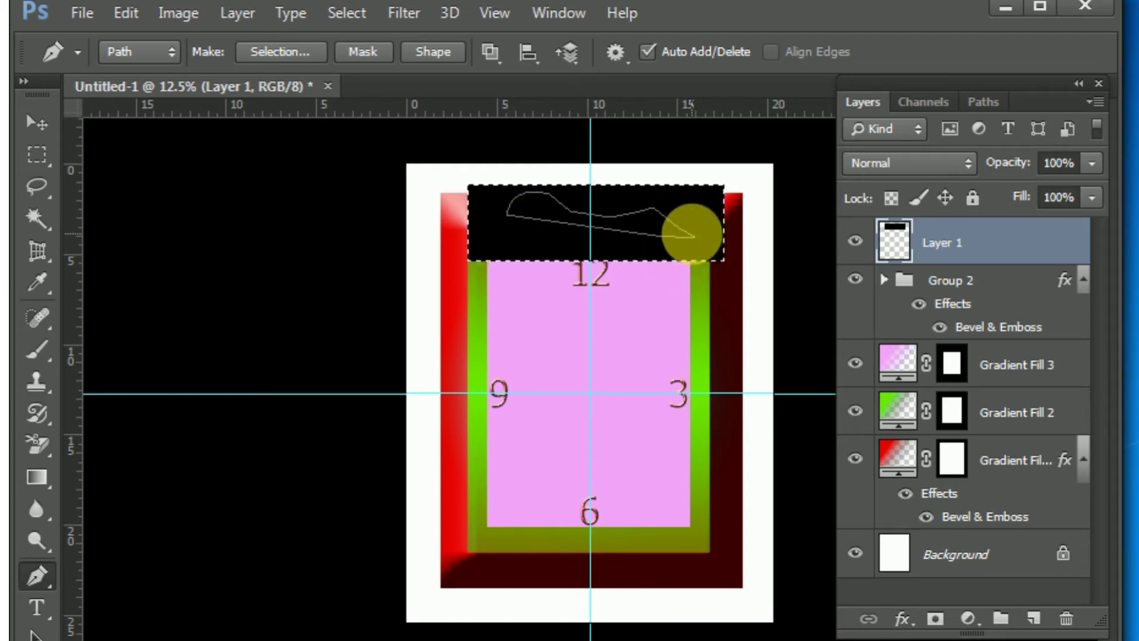
# Copy the traced hand shape onto Layer 2 and delete the rectangle's Layer 1.
pyautogui.hotkey('ctrl', 'Return')
pyautogui.hotkey('ctrl', 'j')
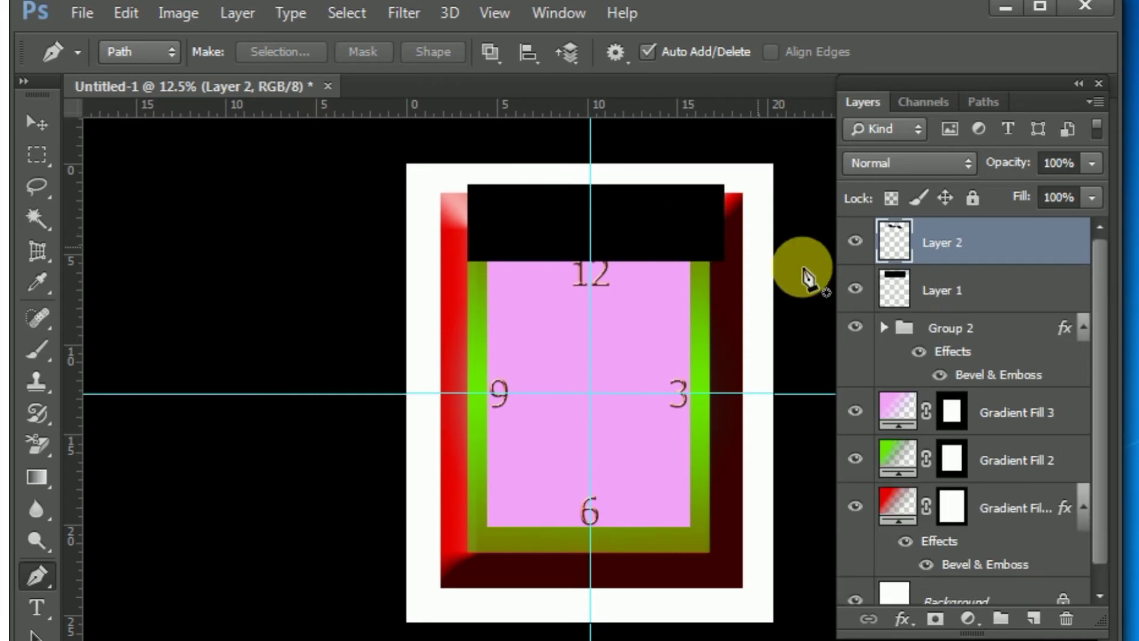
pyautogui.click(856, 291)
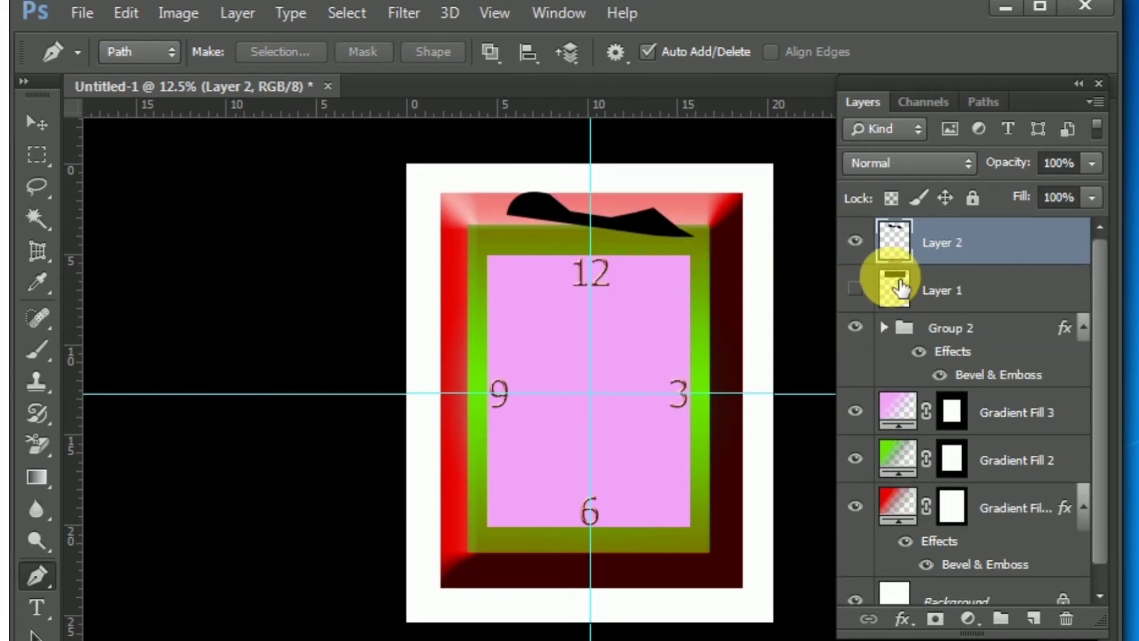
pyautogui.click(855, 288)
pyautogui.rightClick(965, 291)
pyautogui.click(1002, 137)
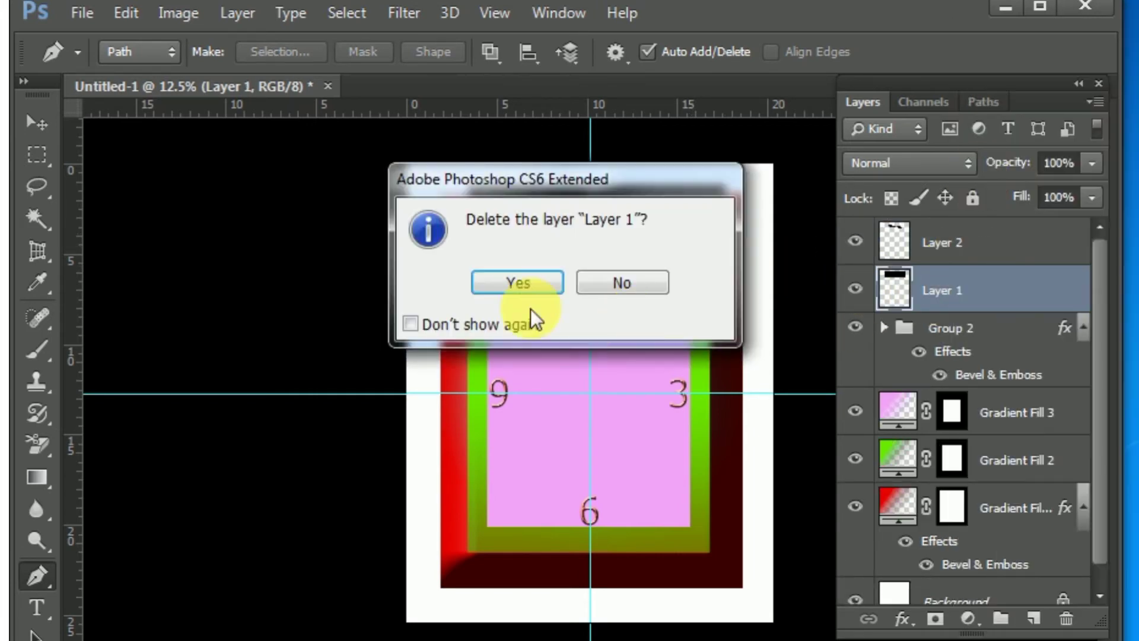
pyautogui.click(525, 283)
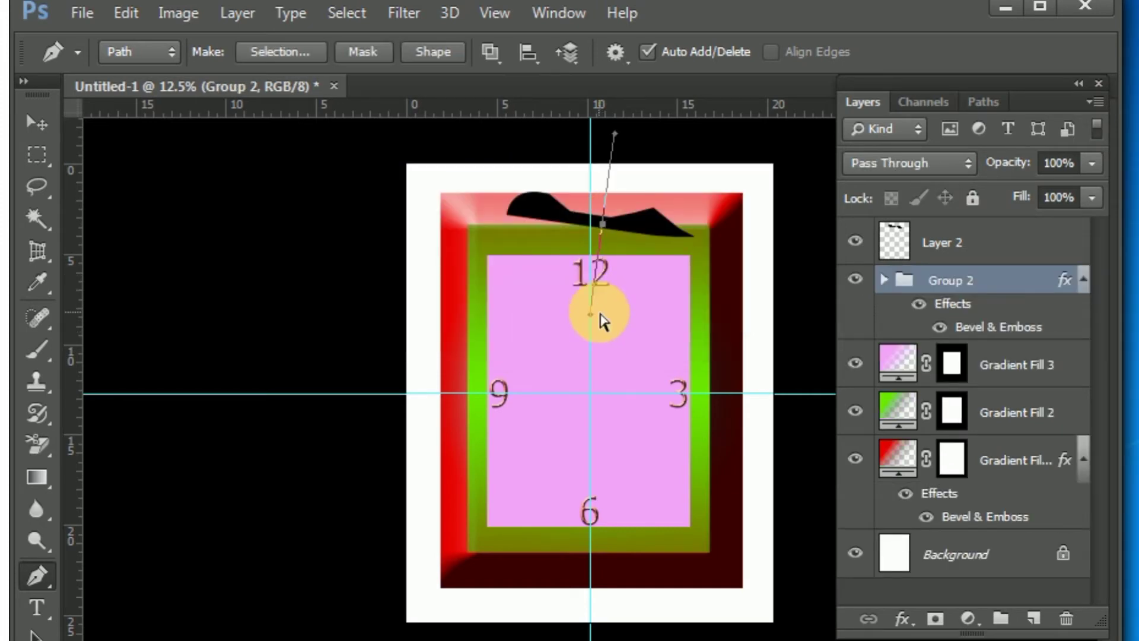
# Nudge the numerals group into place, then drag the Layer 2 hand down below the 12.
pyautogui.click(37, 123)
pyautogui.moveTo(614, 218); pyautogui.dragTo(592, 314)
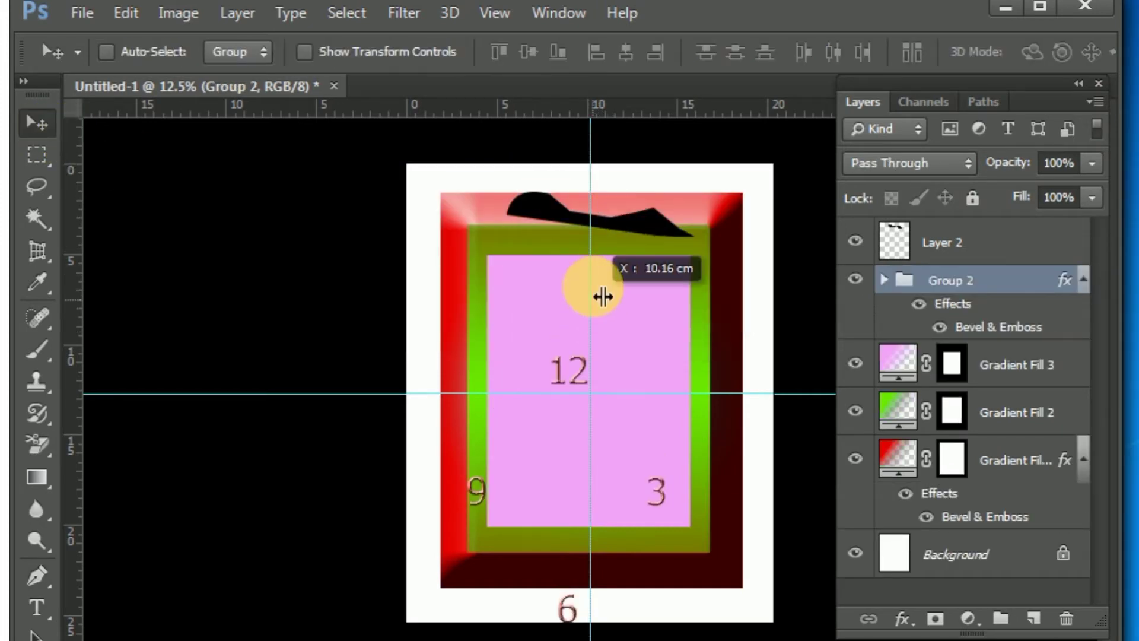
pyautogui.moveTo(614, 457); pyautogui.dragTo(629, 358)
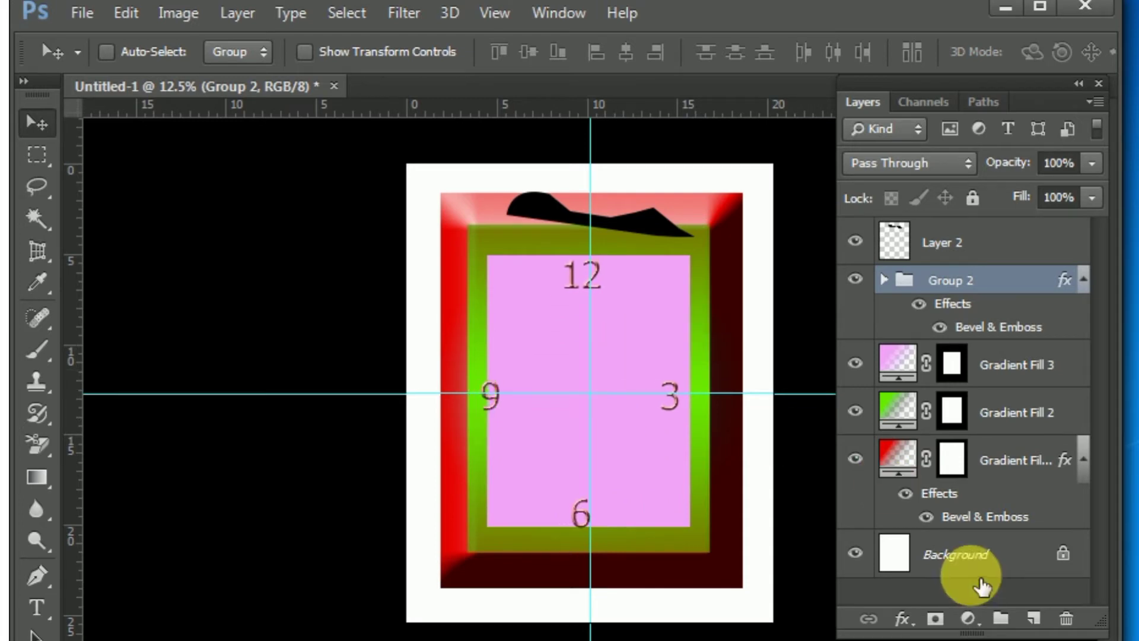
pyautogui.press('Left')
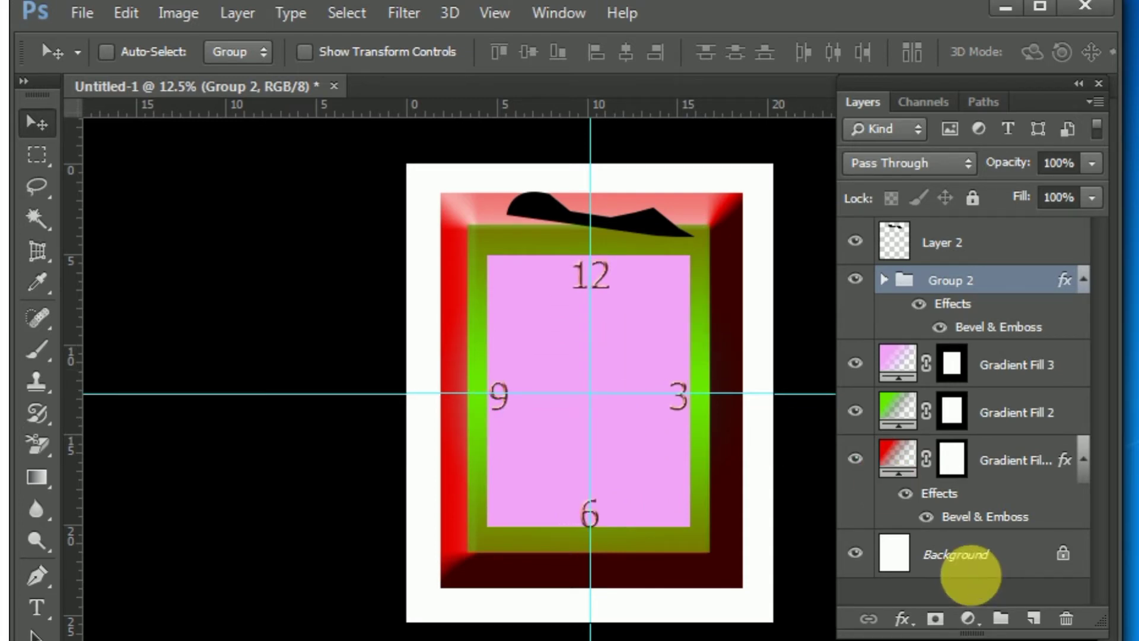
pyautogui.press('Up')
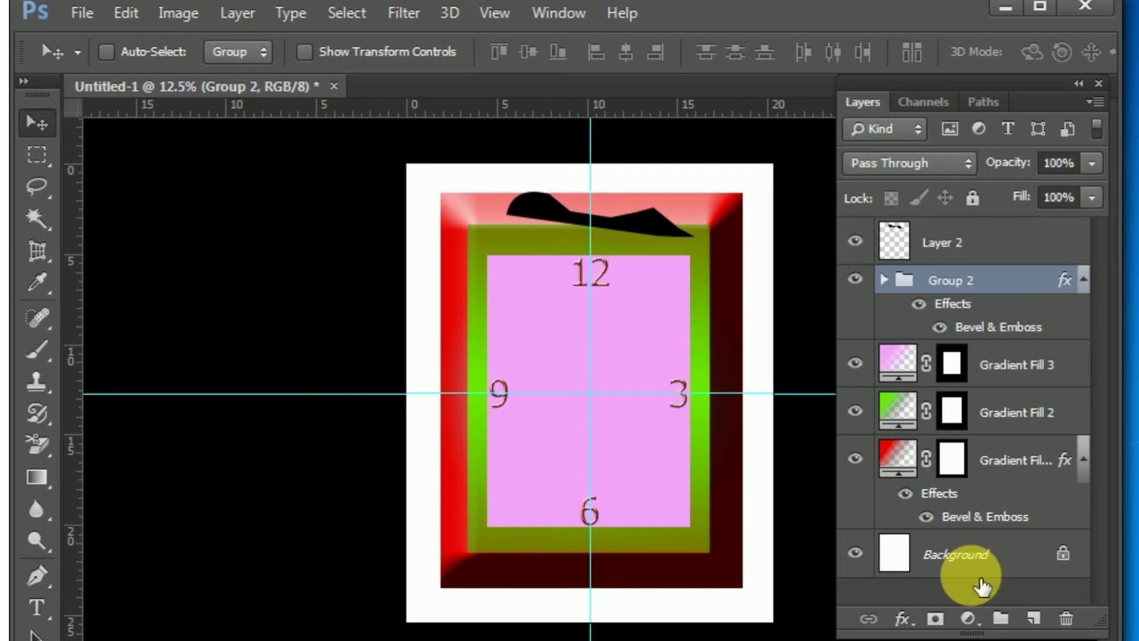
pyautogui.click(955, 243)
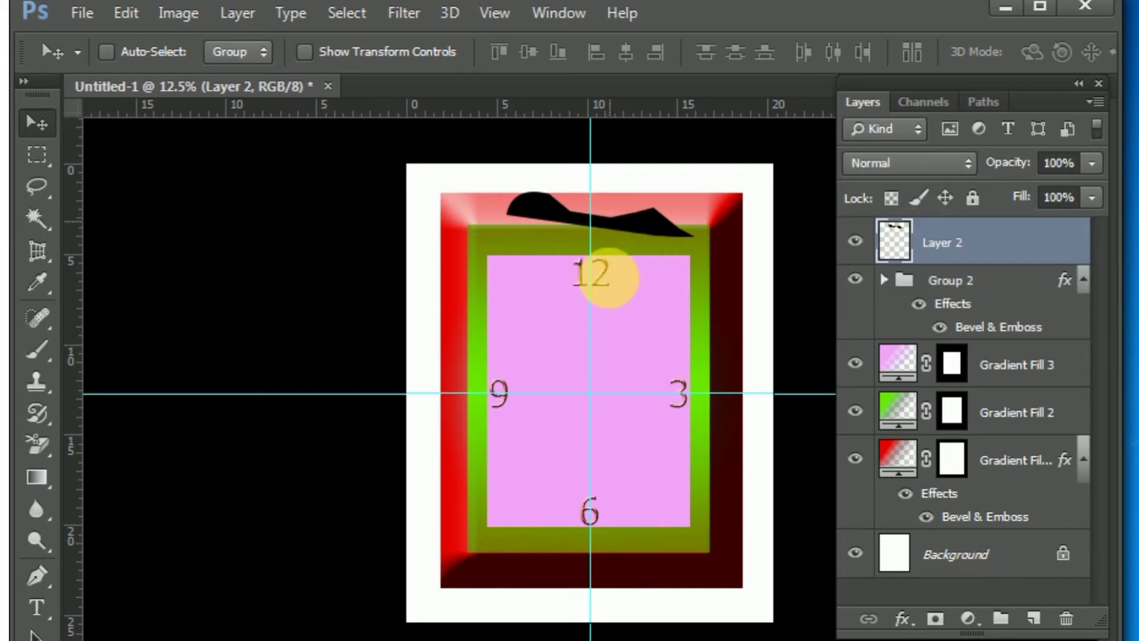
pyautogui.moveTo(610, 220); pyautogui.dragTo(608, 314)
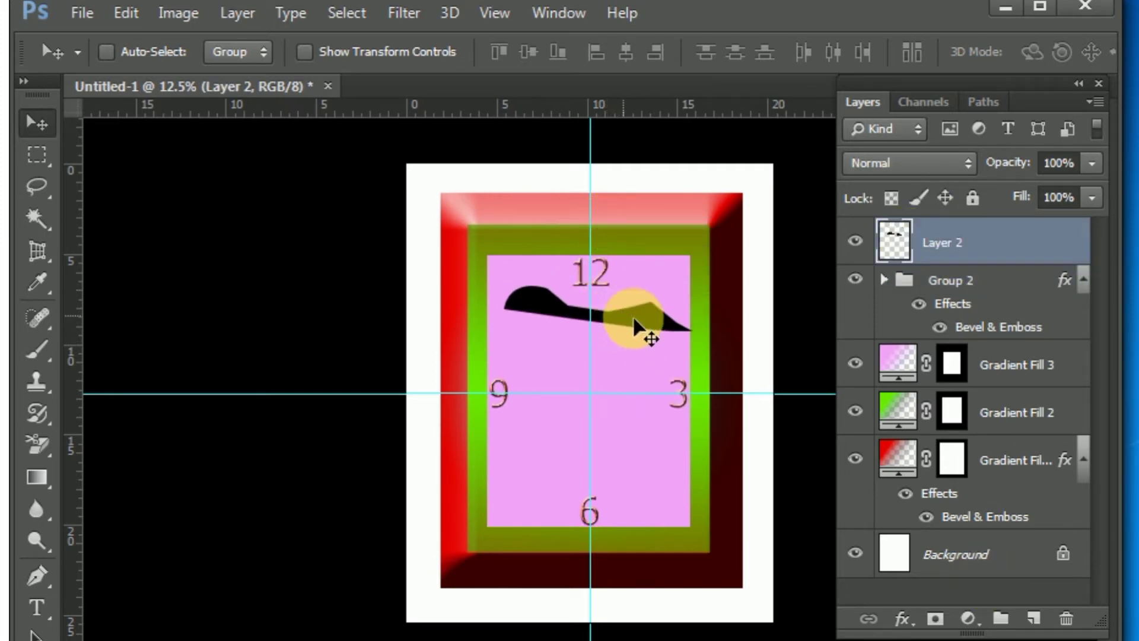
# Duplicate Layer 2, flip the copy vertically and rotate it about its tip to about -162°.
pyautogui.hotkey('ctrl', 'j')
pyautogui.rightClick(635, 317)
pyautogui.press('Escape')
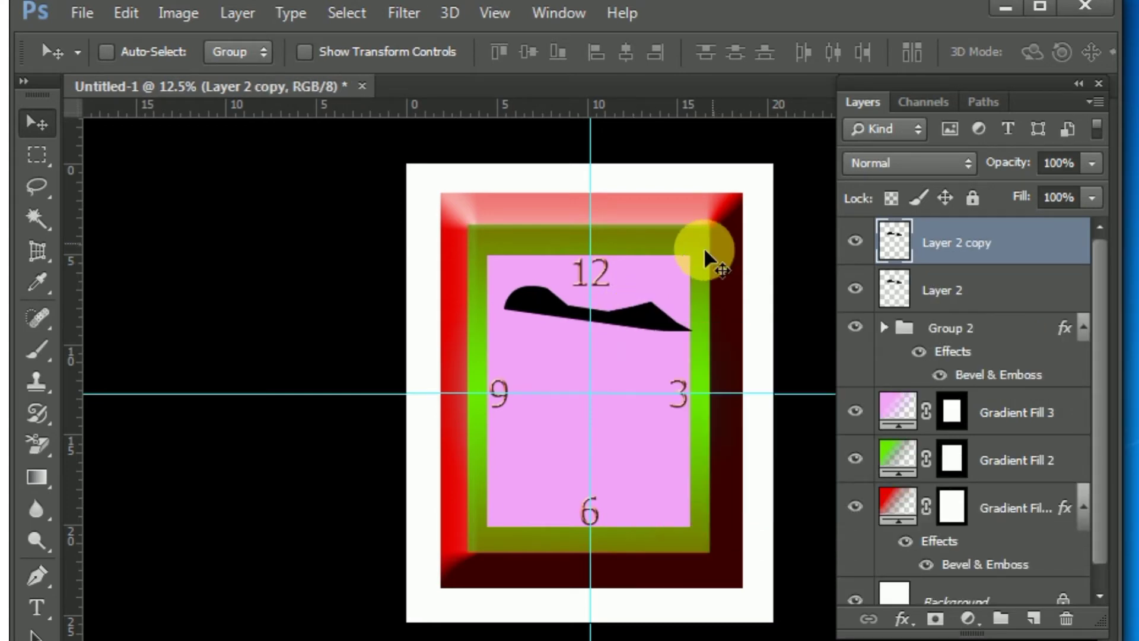
pyautogui.hotkey('ctrl', 't')
pyautogui.rightClick(653, 321)
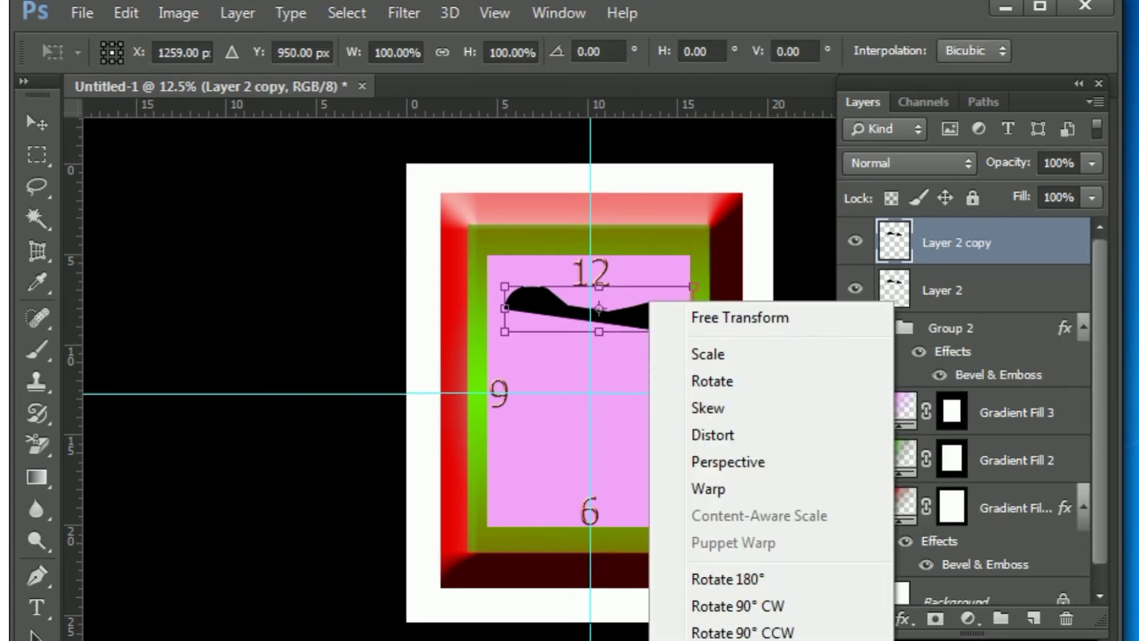
pyautogui.click(730, 638)
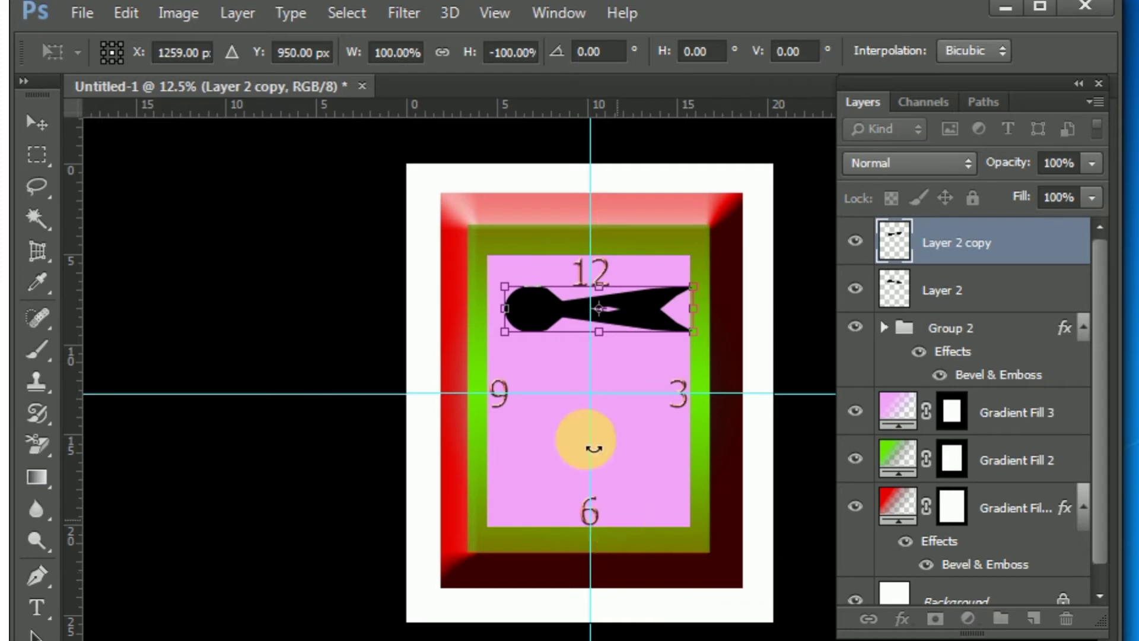
pyautogui.moveTo(627, 316); pyautogui.dragTo(626, 359)
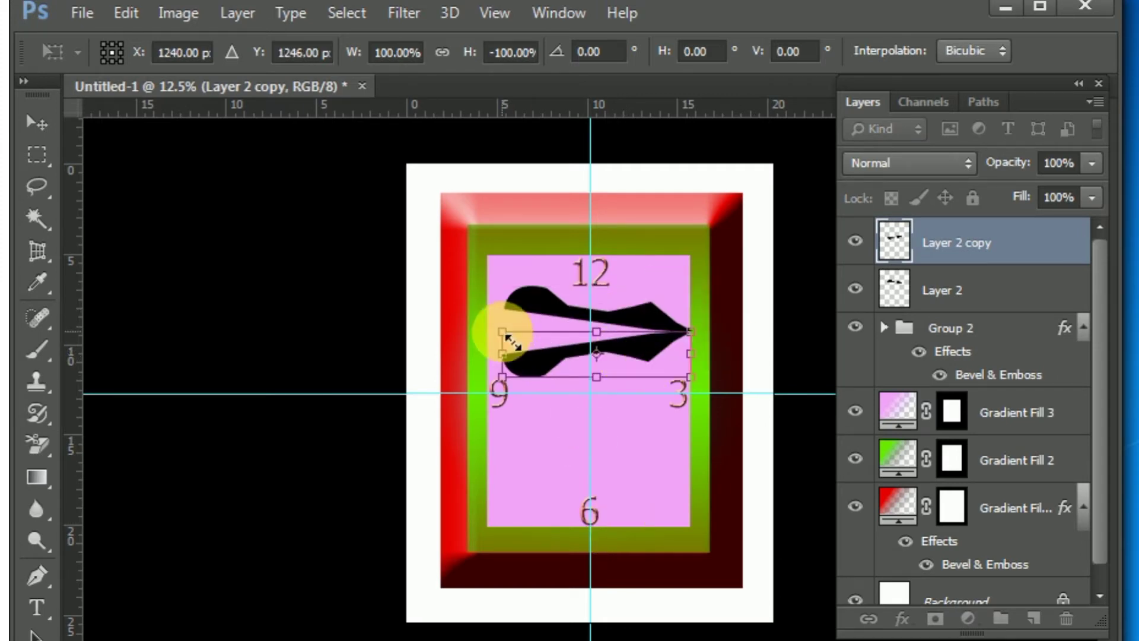
pyautogui.moveTo(597, 354); pyautogui.dragTo(690, 331)
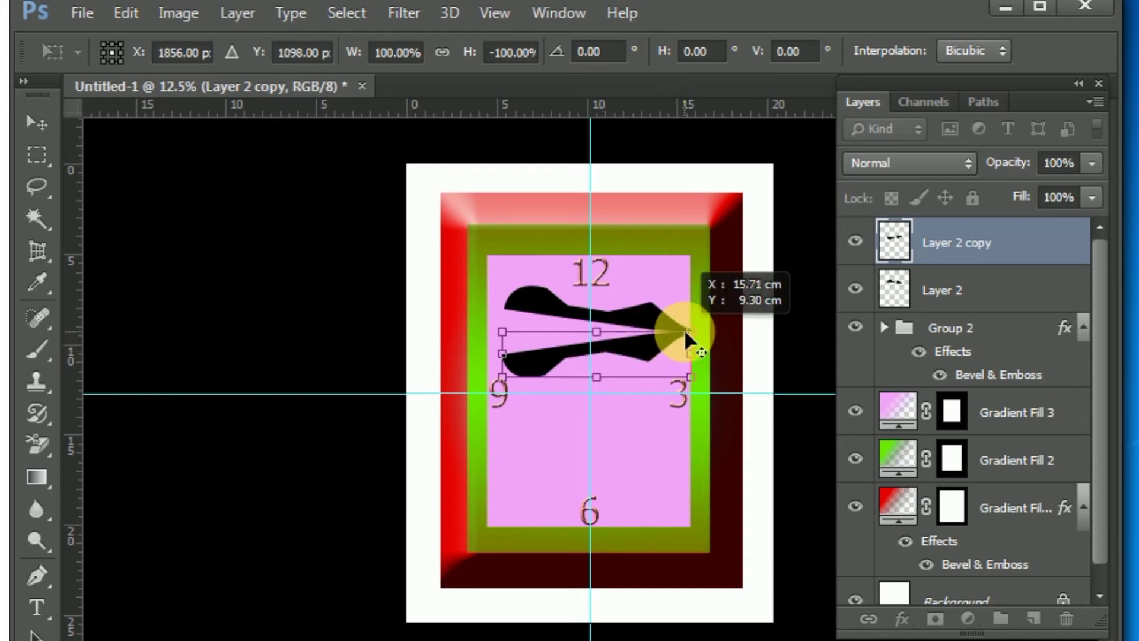
pyautogui.moveTo(483, 306)
pyautogui.mouseDown()
pyautogui.moveTo(506, 307)
pyautogui.moveTo(508, 257)
pyautogui.mouseUp()
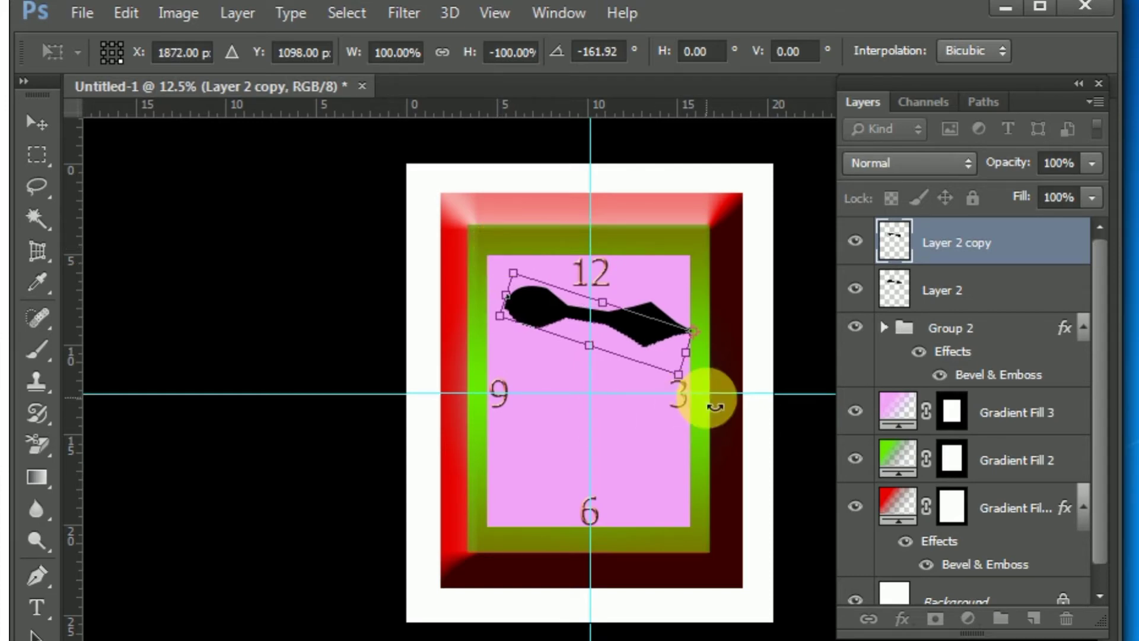
pyautogui.press('Return')
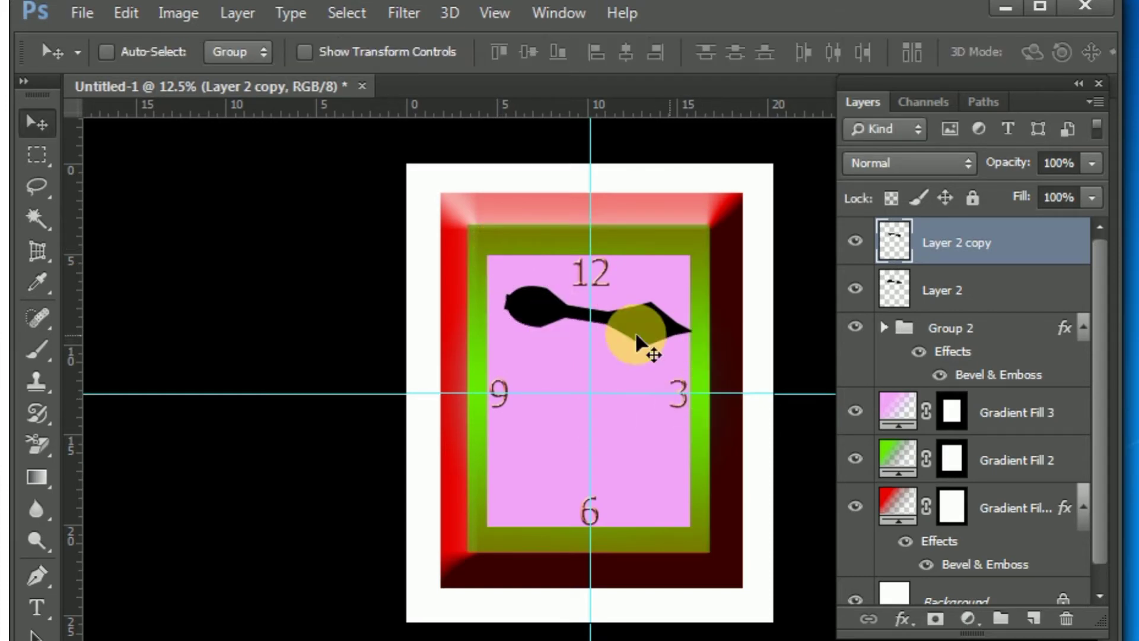
# Group the two hand halves as Group 3 and scale it to about 50%.
pyautogui.keyDown('shift'); pyautogui.click(1007, 300); pyautogui.keyUp('shift')
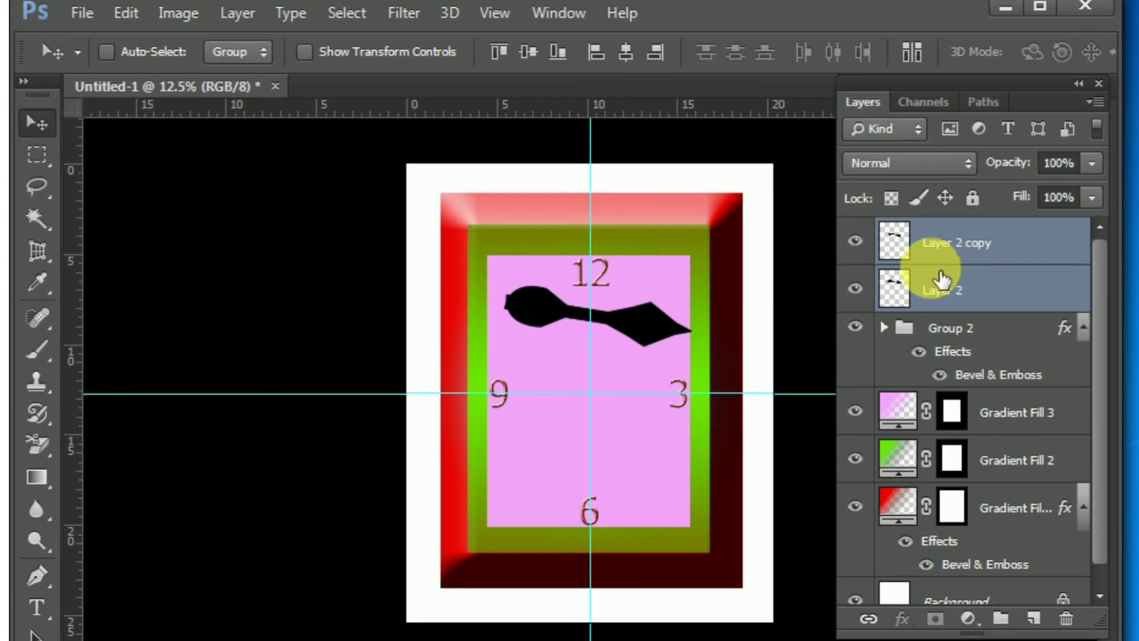
pyautogui.hotkey('ctrl', 'g')
pyautogui.moveTo(617, 357); pyautogui.dragTo(622, 472)
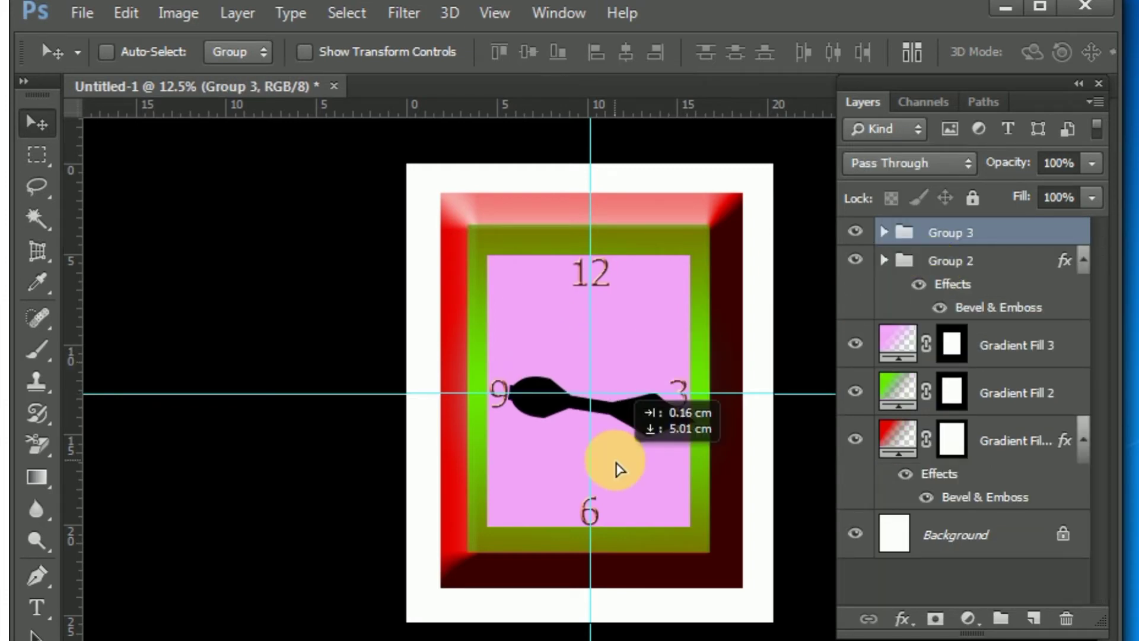
pyautogui.hotkey('ctrl', 't')
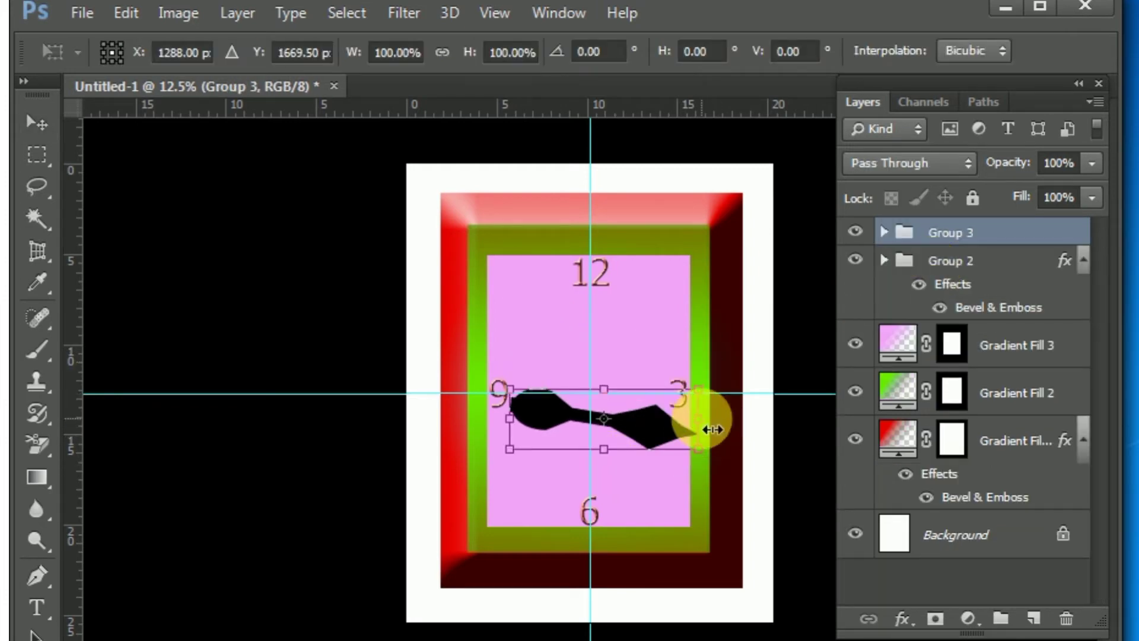
pyautogui.moveTo(699, 449); pyautogui.dragTo(657, 439)
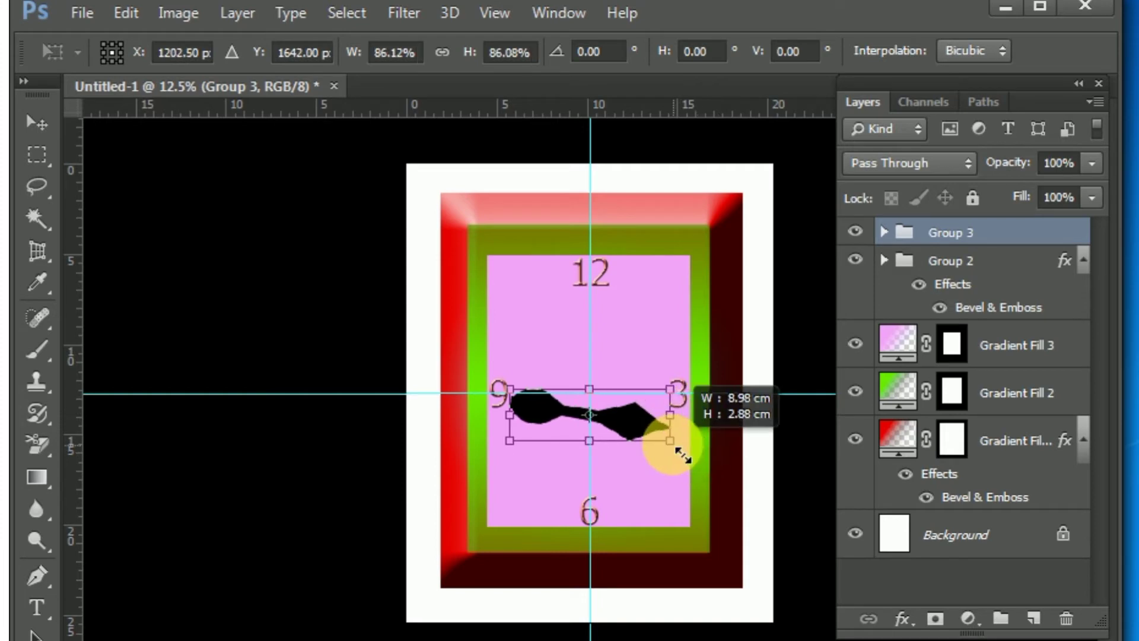
pyautogui.click(579, 411)
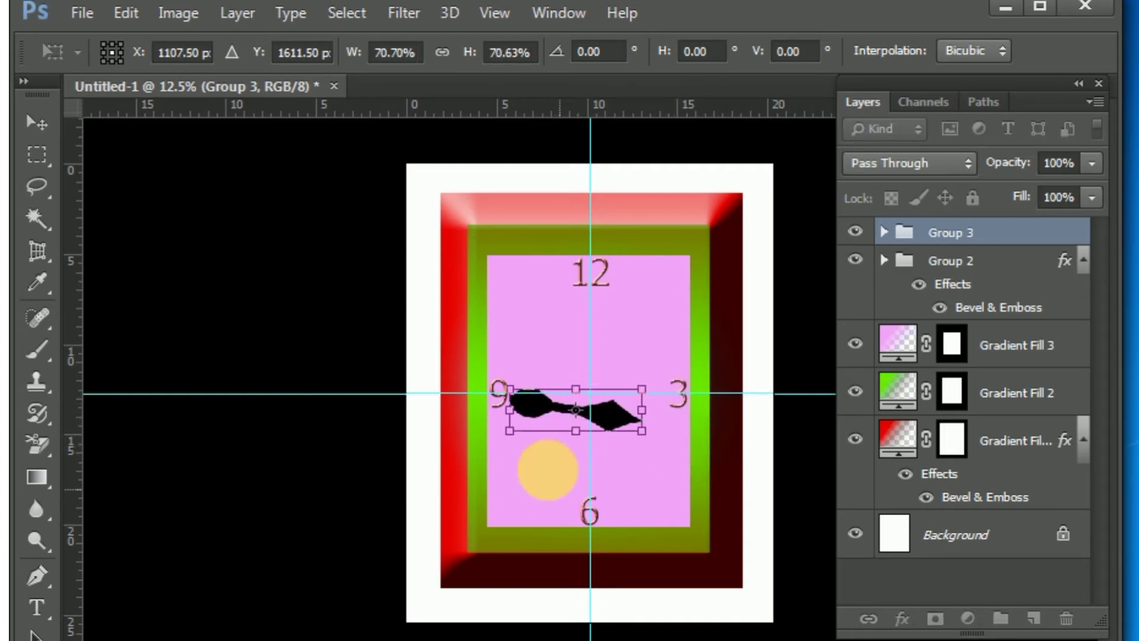
pyautogui.moveTo(644, 440); pyautogui.dragTo(604, 428)
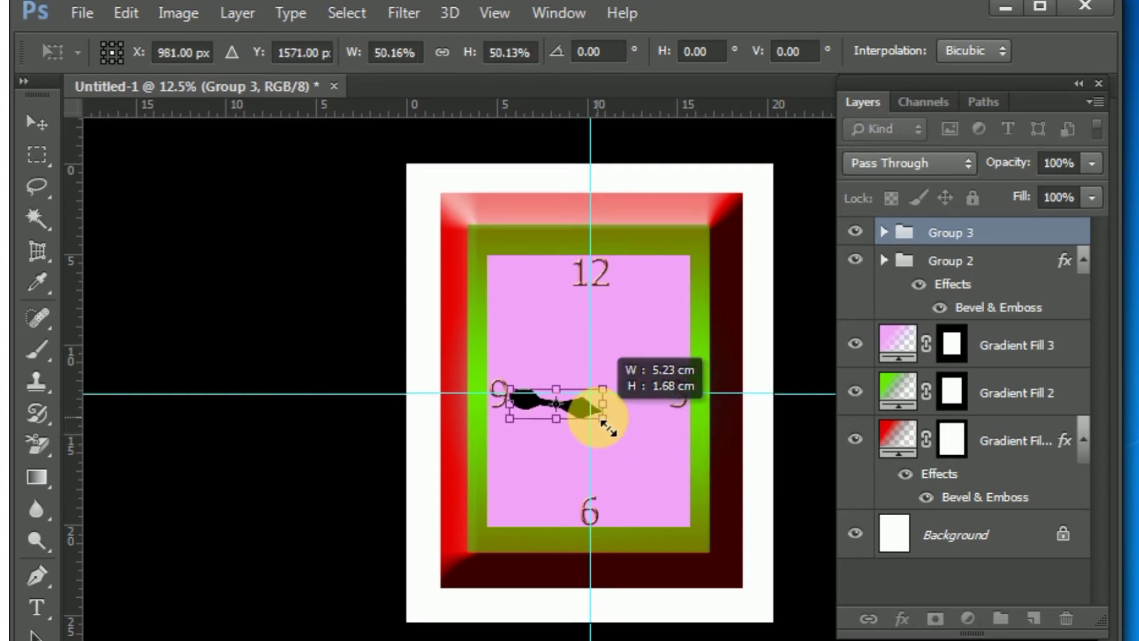
pyautogui.press('Return')
# Set the hand's end on the clock centre, make it thinner and angle it at the 3.
pyautogui.moveTo(552, 454); pyautogui.dragTo(604, 435)
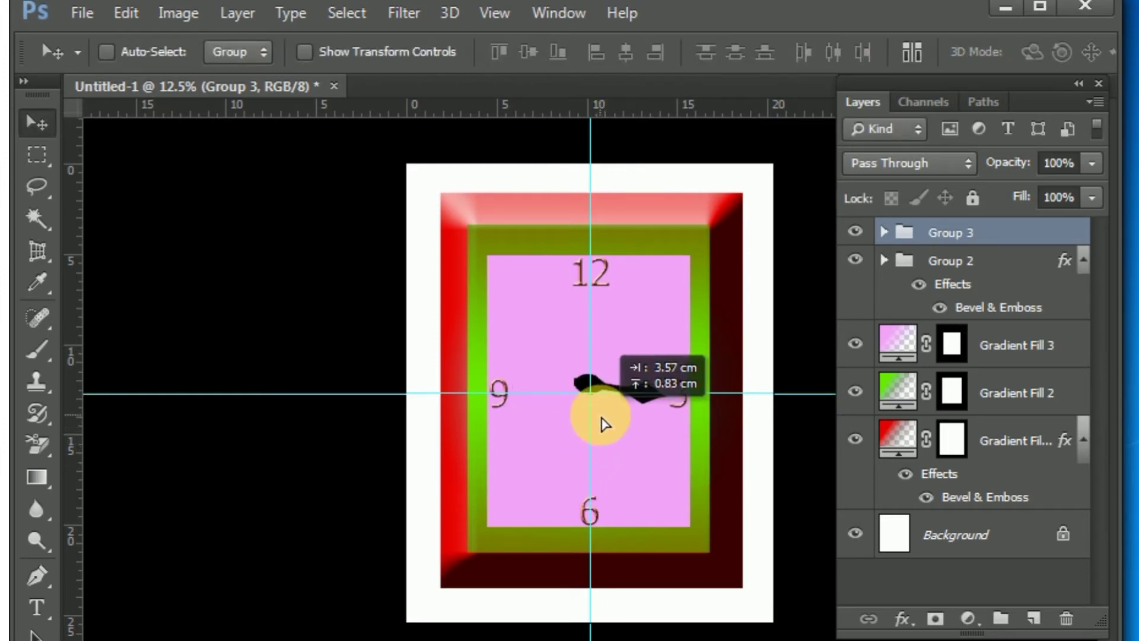
pyautogui.moveTo(604, 435); pyautogui.dragTo(606, 435)
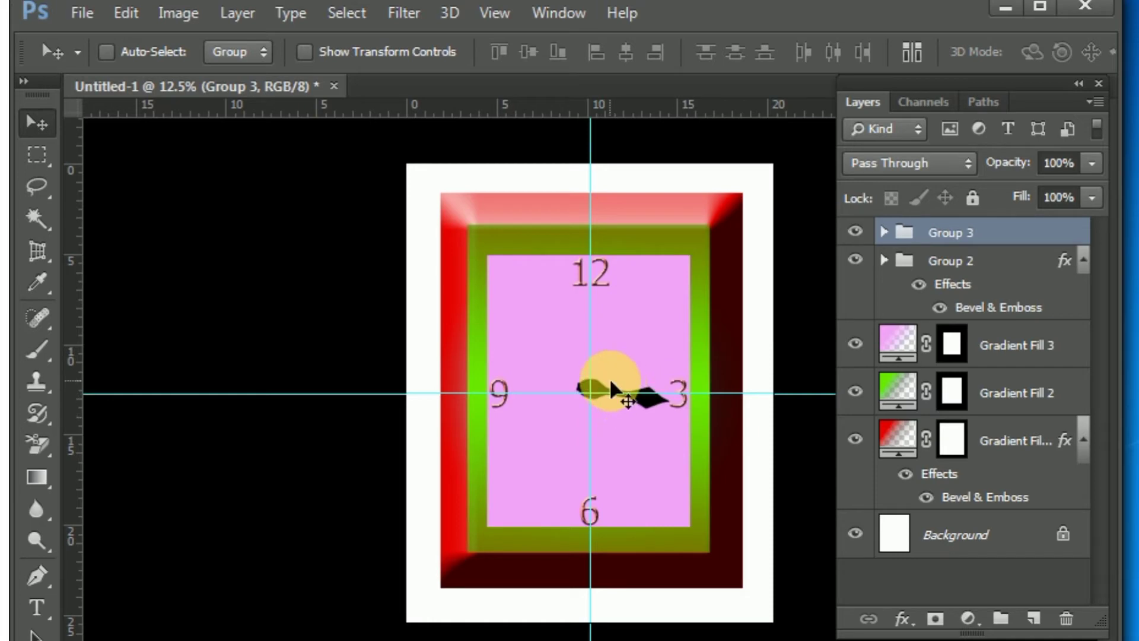
pyautogui.hotkey('ctrl', 't')
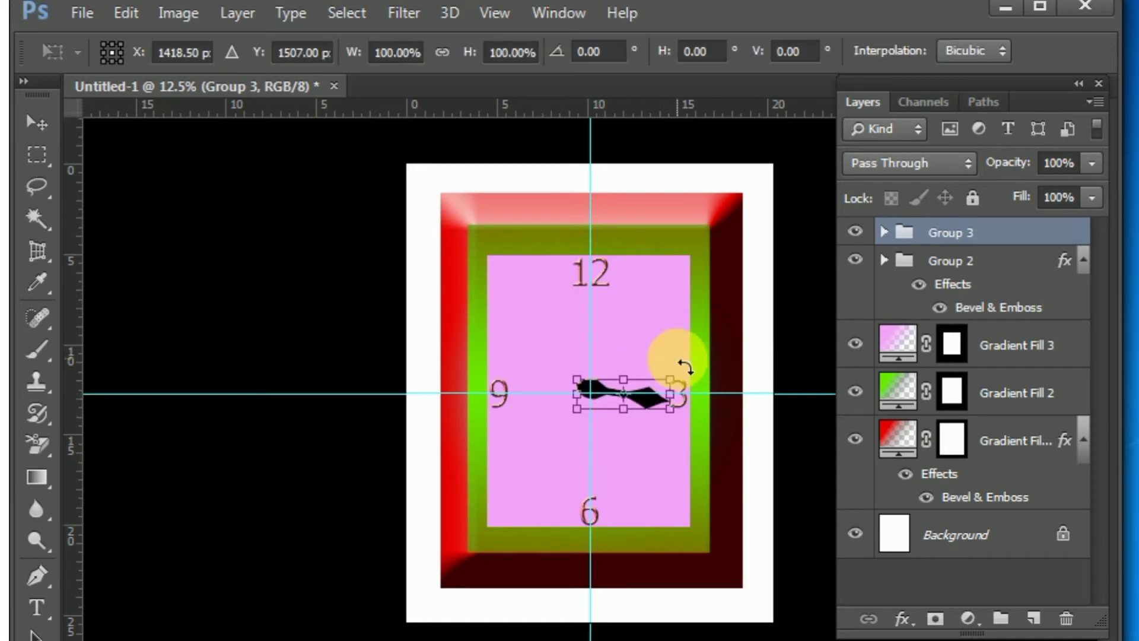
pyautogui.moveTo(686, 366); pyautogui.dragTo(681, 343)
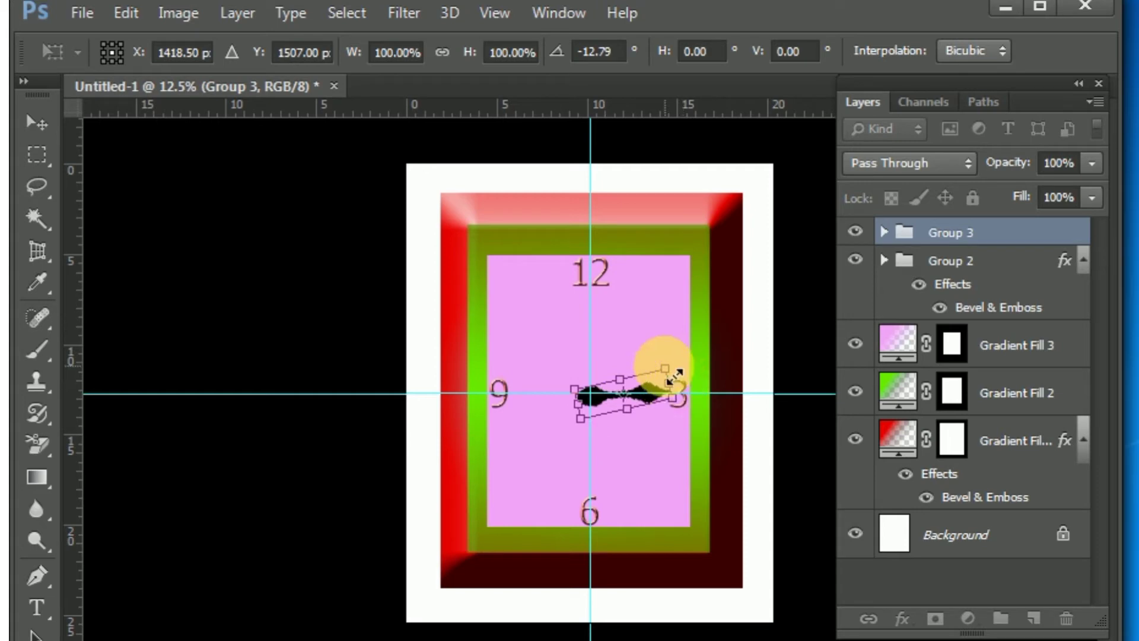
pyautogui.moveTo(671, 381); pyautogui.dragTo(649, 374)
pyautogui.press('Return')
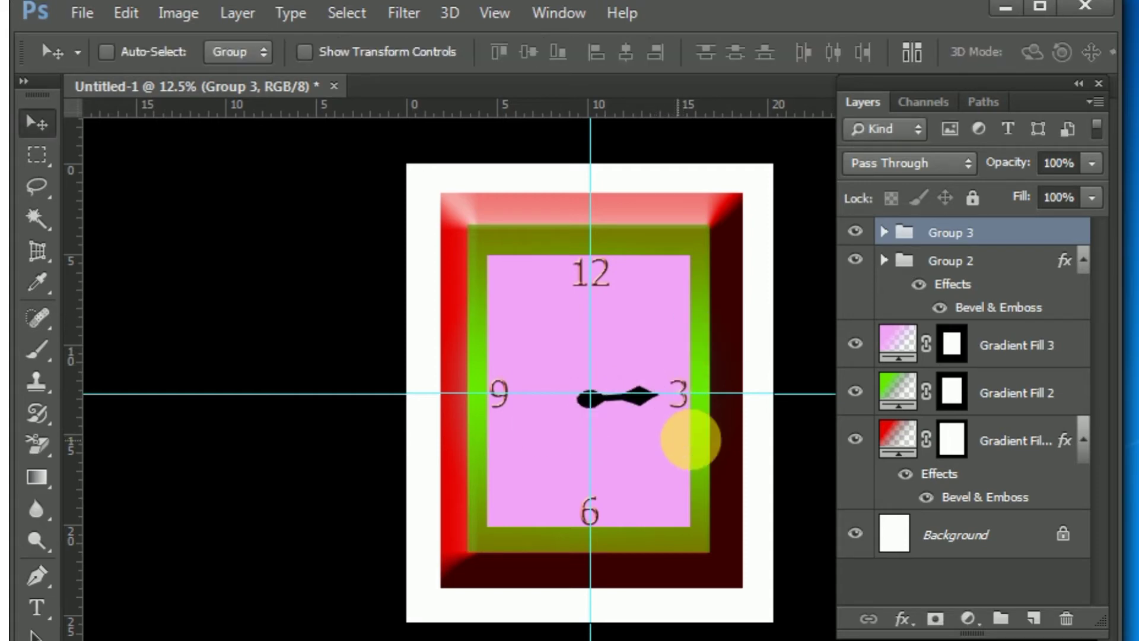
pyautogui.moveTo(611, 433); pyautogui.dragTo(615, 435)
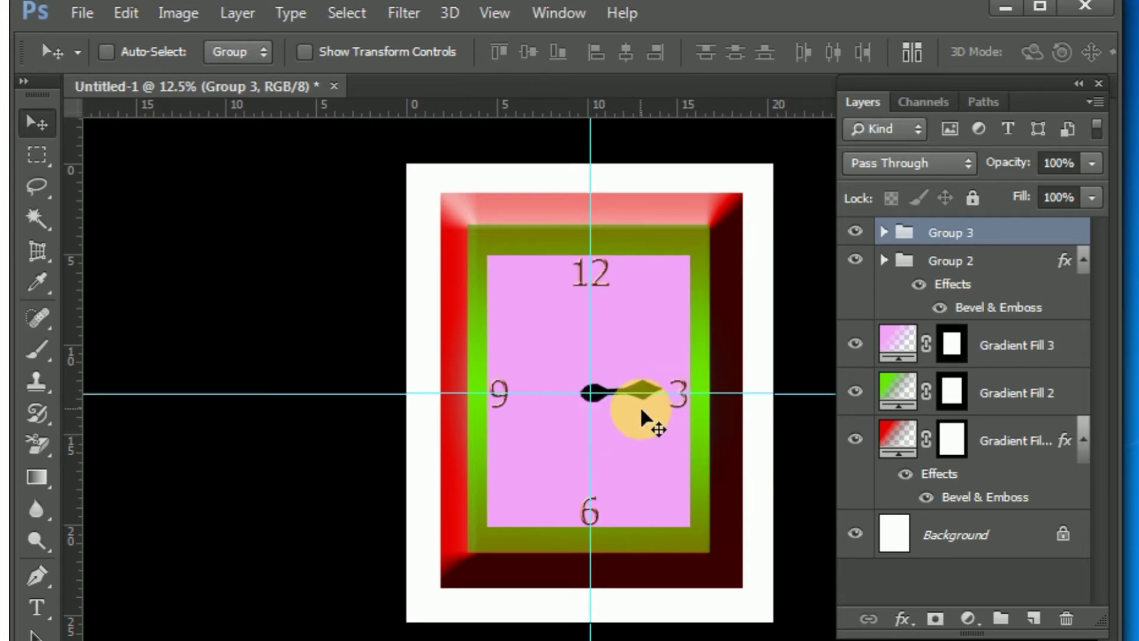
pyautogui.hotkey('ctrl', 't')
pyautogui.moveTo(667, 371)
pyautogui.mouseDown()
pyautogui.moveTo(682, 390)
pyautogui.moveTo(673, 376)
pyautogui.moveTo(699, 382)
pyautogui.mouseUp()
pyautogui.moveTo(579, 367); pyautogui.dragTo(593, 404)
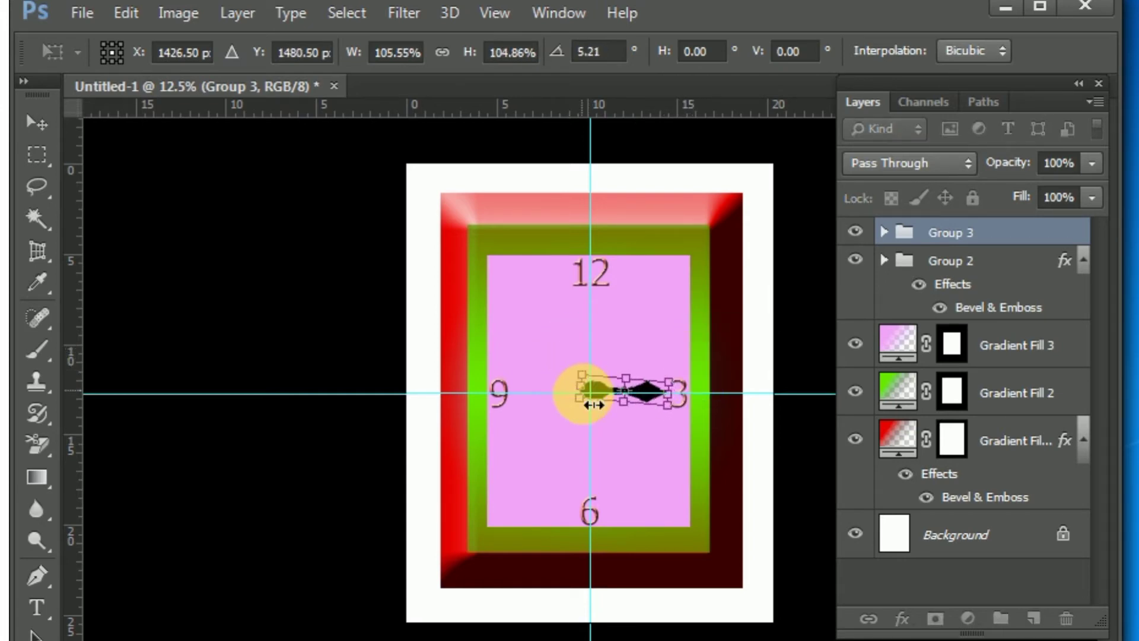
pyautogui.press('Return')
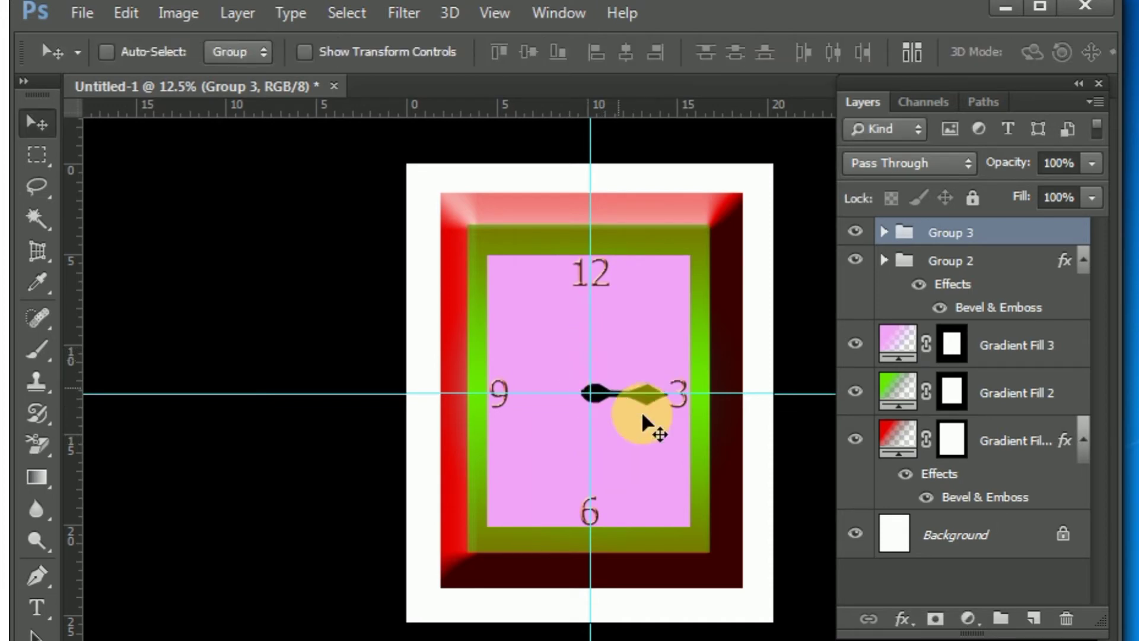
# Make a Group 3 copy a longer, thinner minute hand at about -114°, then duplicate it.
pyautogui.hotkey('ctrl', 'j')
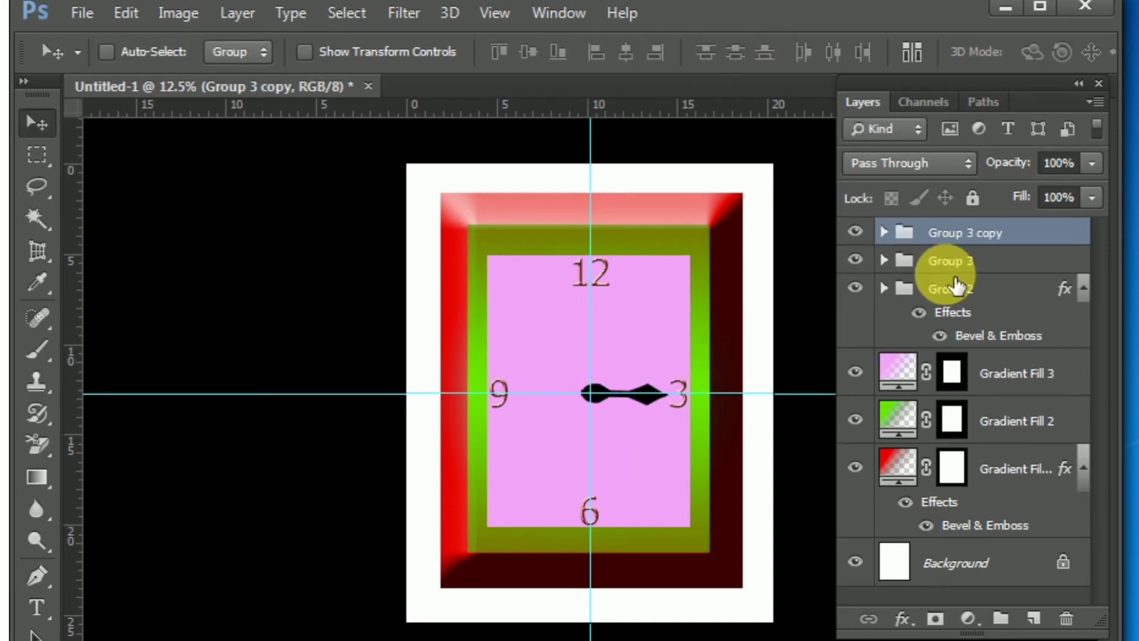
pyautogui.hotkey('ctrl', 't')
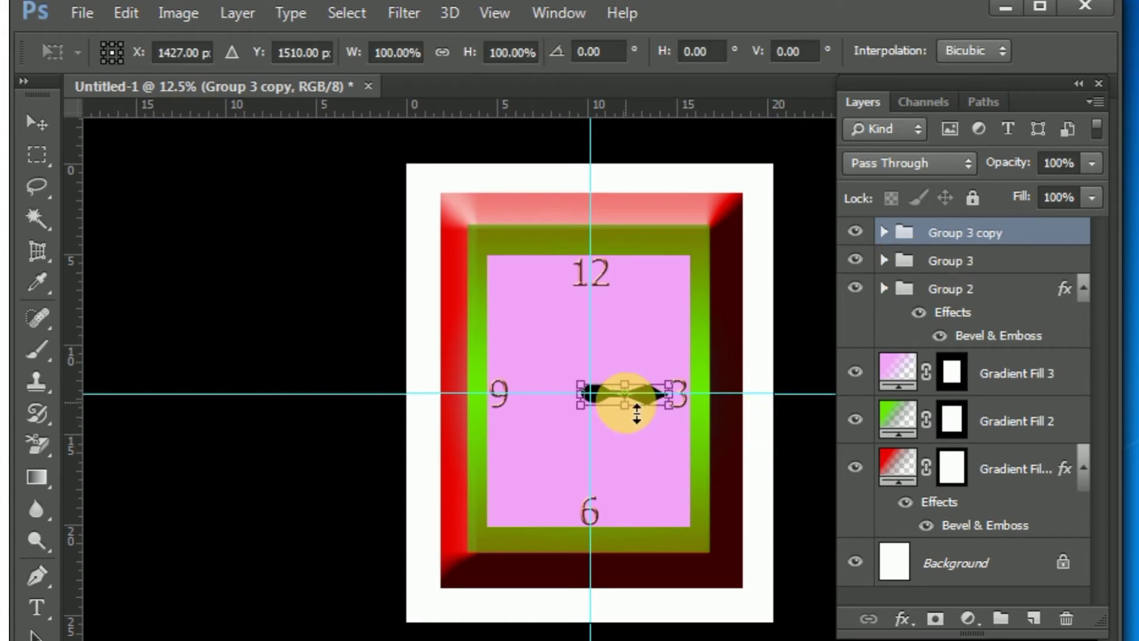
pyautogui.moveTo(624, 385); pyautogui.dragTo(585, 391)
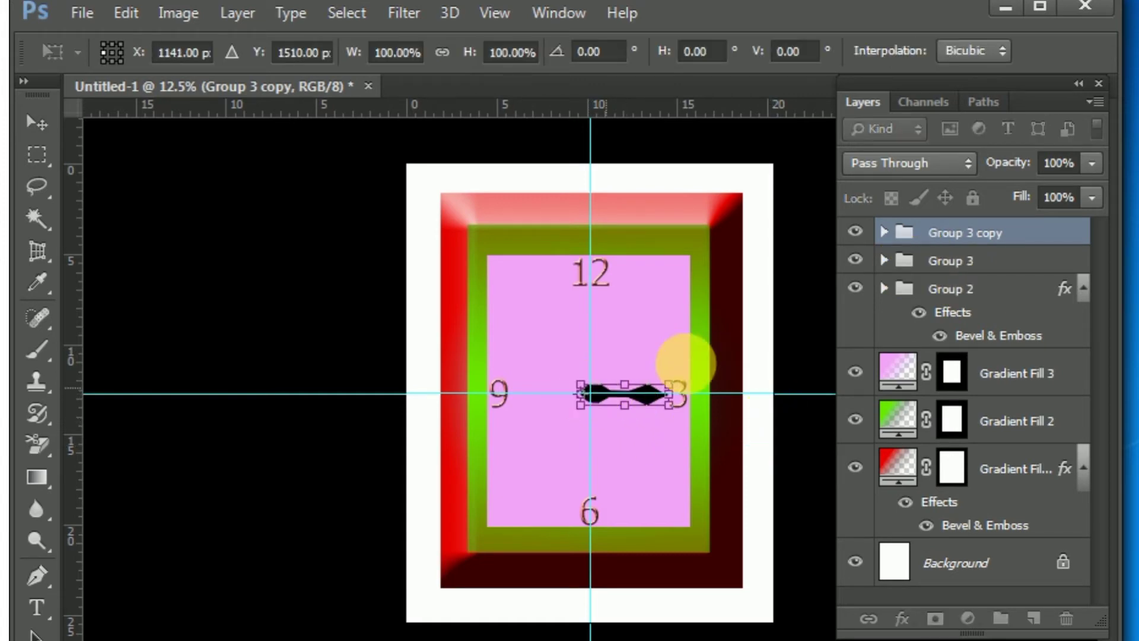
pyautogui.moveTo(687, 356); pyautogui.dragTo(527, 320)
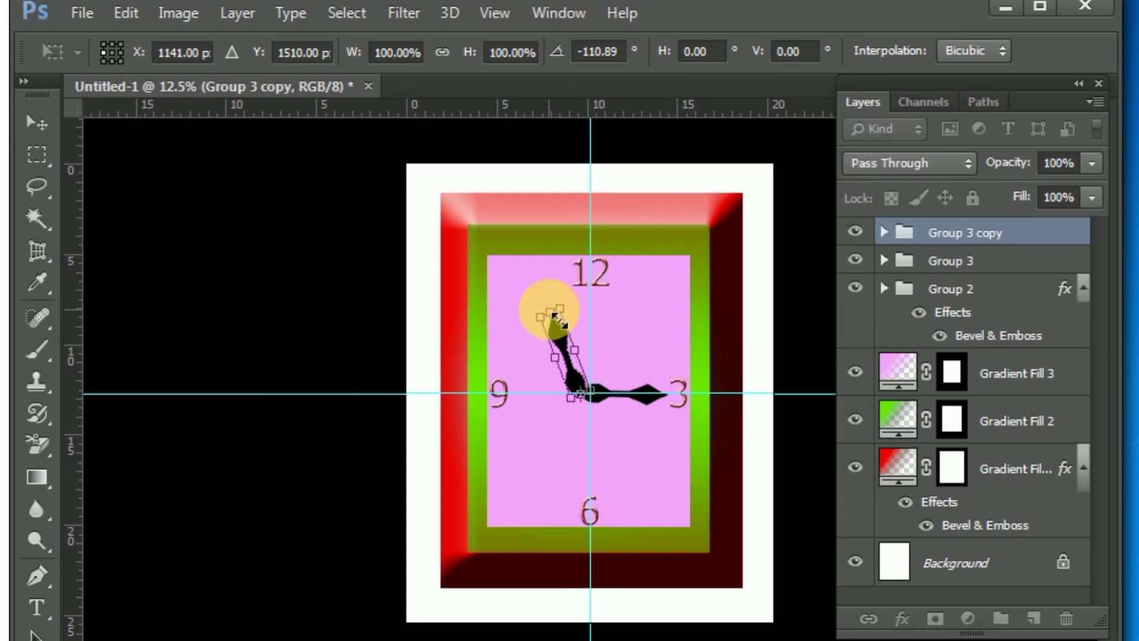
pyautogui.moveTo(553, 310); pyautogui.dragTo(536, 279)
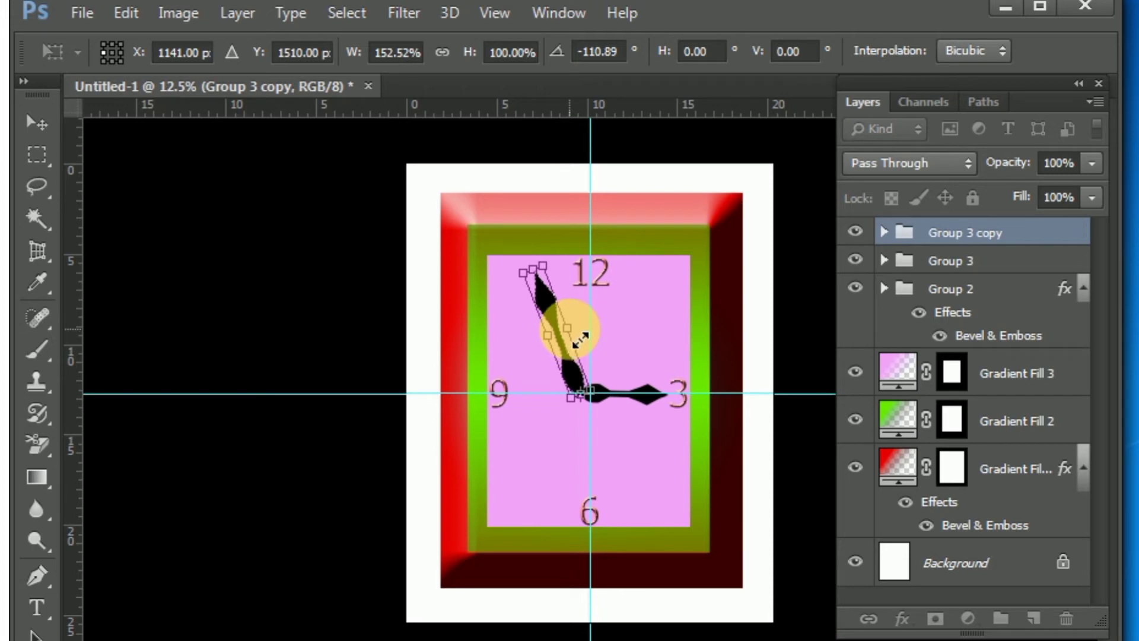
pyautogui.moveTo(580, 340); pyautogui.dragTo(560, 375)
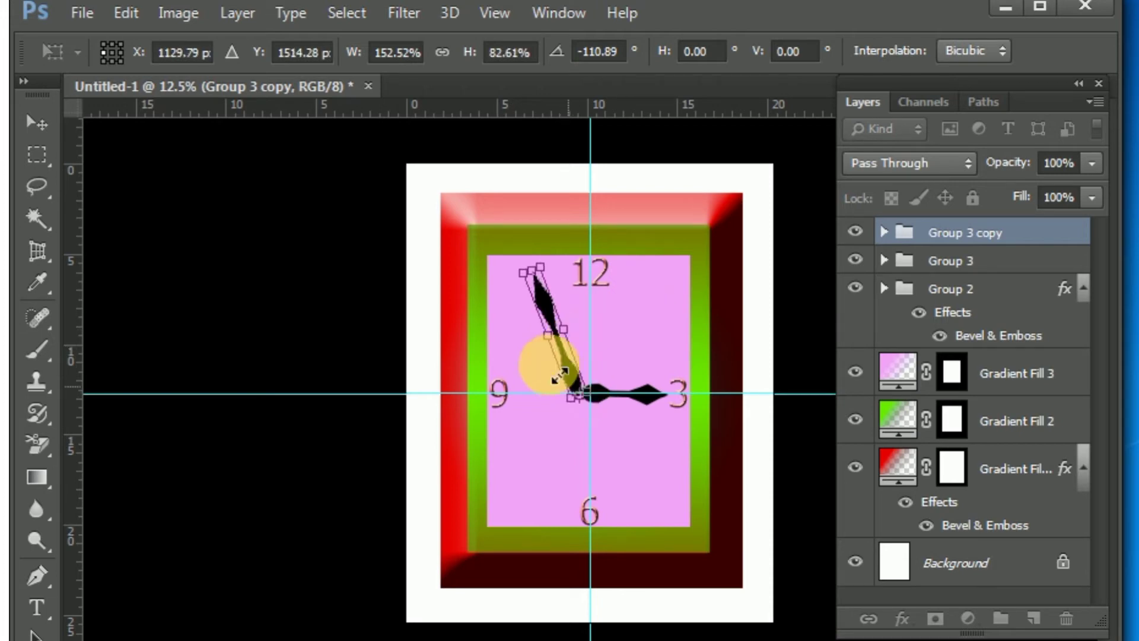
pyautogui.moveTo(573, 400); pyautogui.dragTo(579, 387)
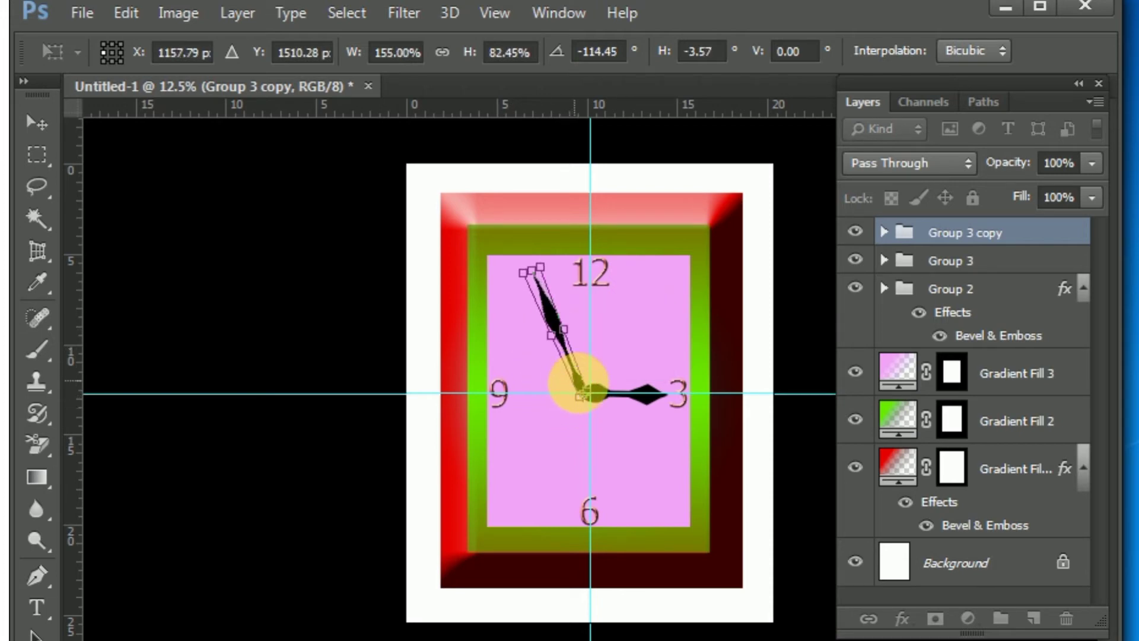
pyautogui.press('Return')
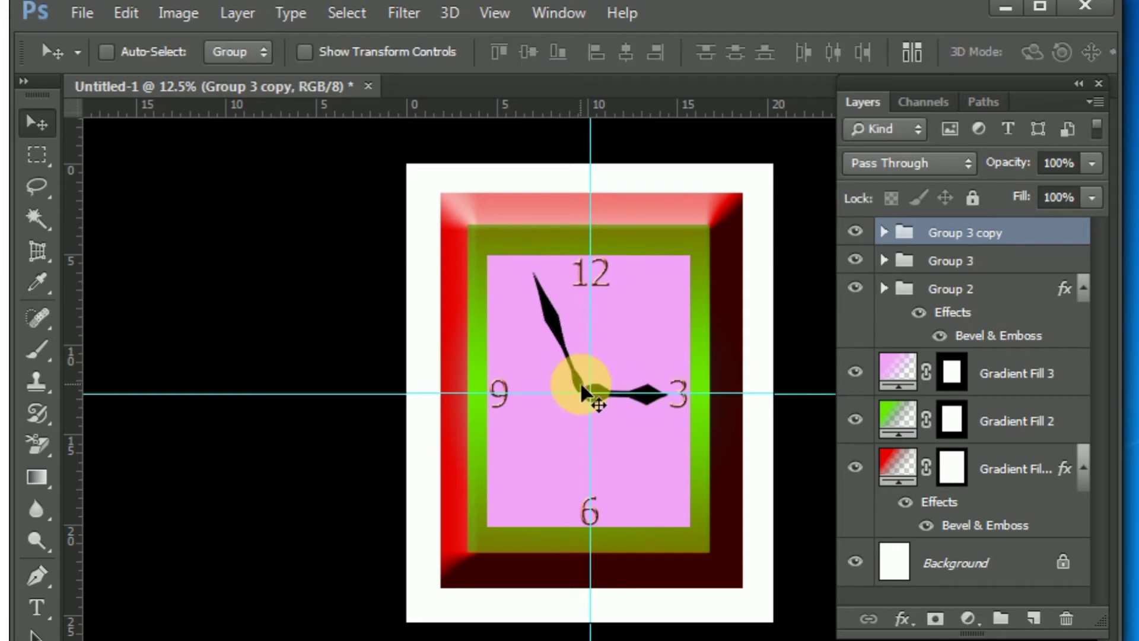
pyautogui.moveTo(589, 397); pyautogui.dragTo(597, 399)
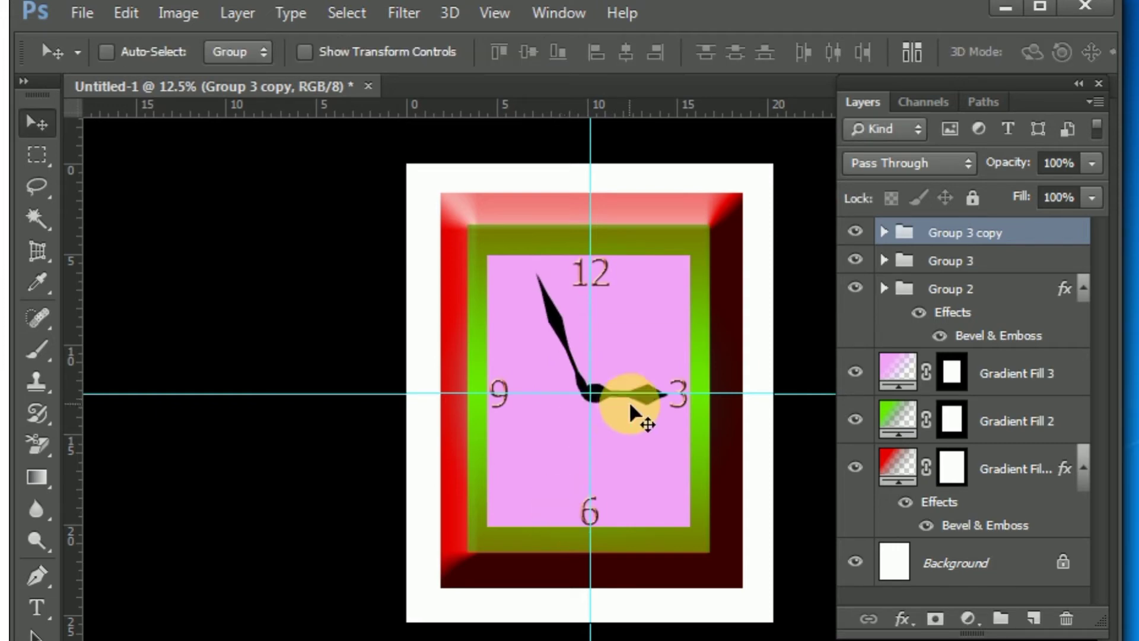
pyautogui.moveTo(629, 401); pyautogui.dragTo(578, 425)
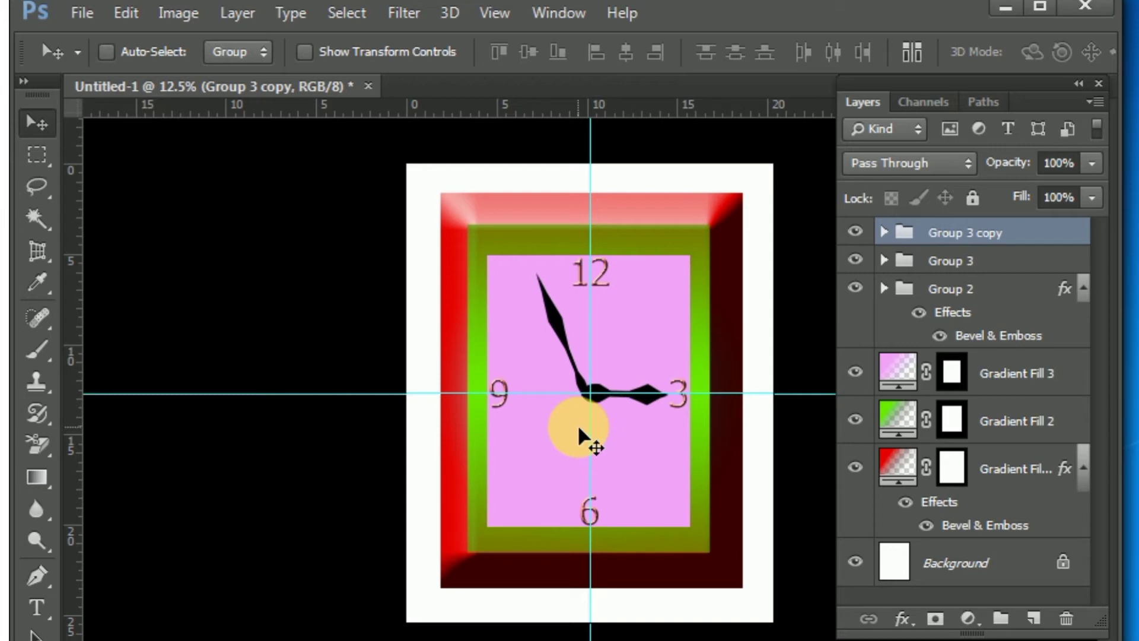
pyautogui.hotkey('ctrl', 'j')
# Rotate Group 3 copy 2 about the clock centre to about -116°, pointing down-left, and adjust its length.
pyautogui.hotkey('ctrl', 't')
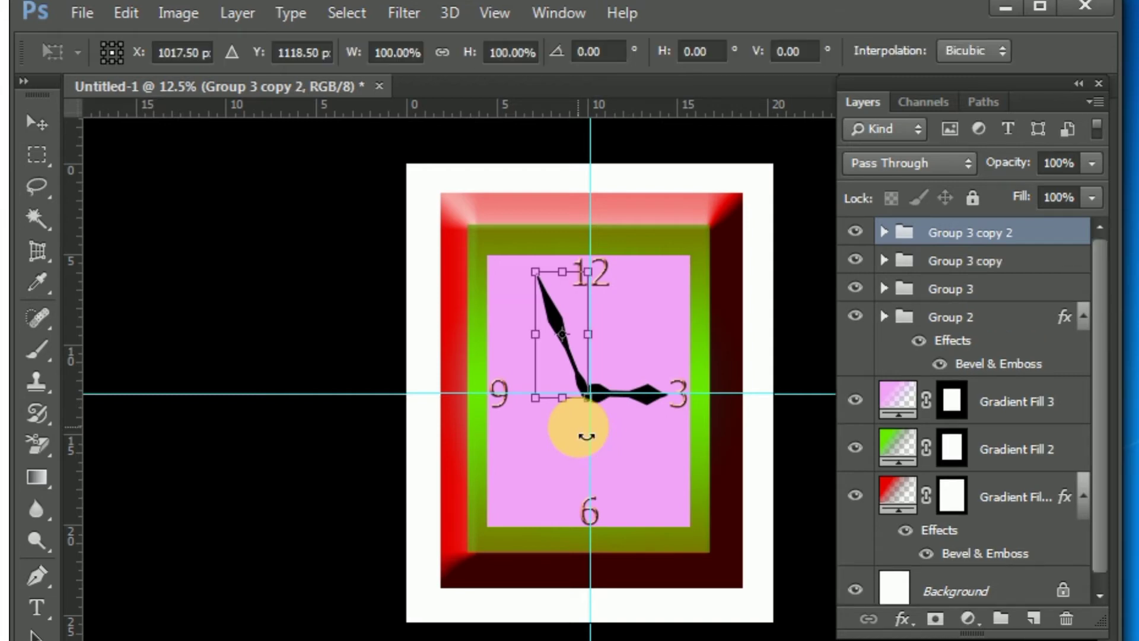
pyautogui.moveTo(561, 334); pyautogui.dragTo(626, 341)
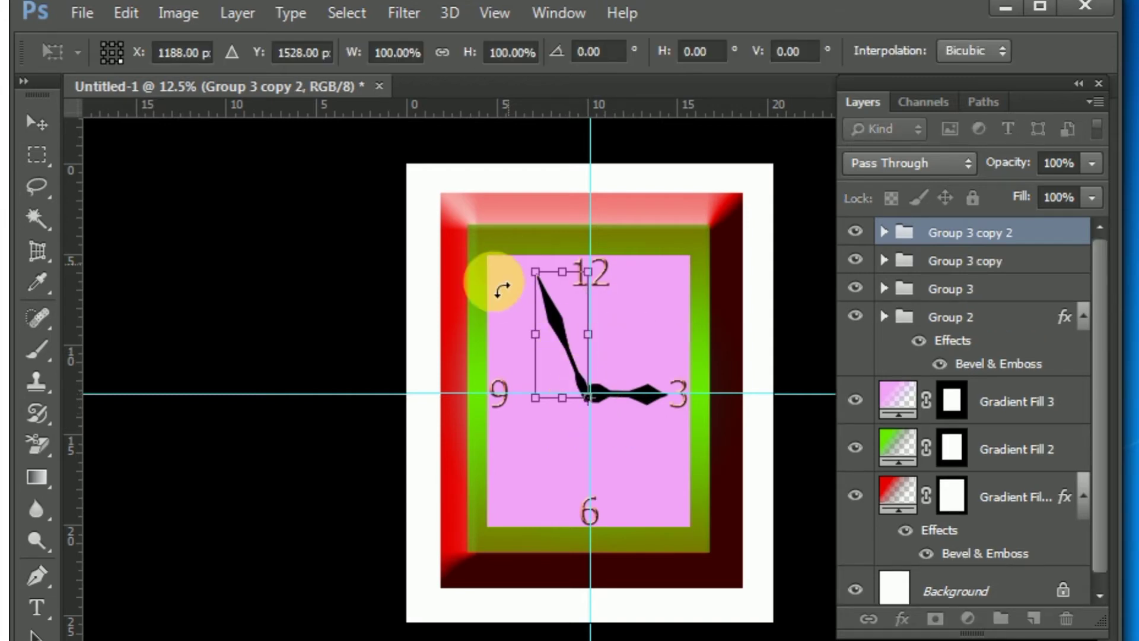
pyautogui.moveTo(491, 279)
pyautogui.mouseDown()
pyautogui.moveTo(526, 511)
pyautogui.moveTo(502, 496)
pyautogui.moveTo(585, 475)
pyautogui.moveTo(525, 433)
pyautogui.mouseUp()
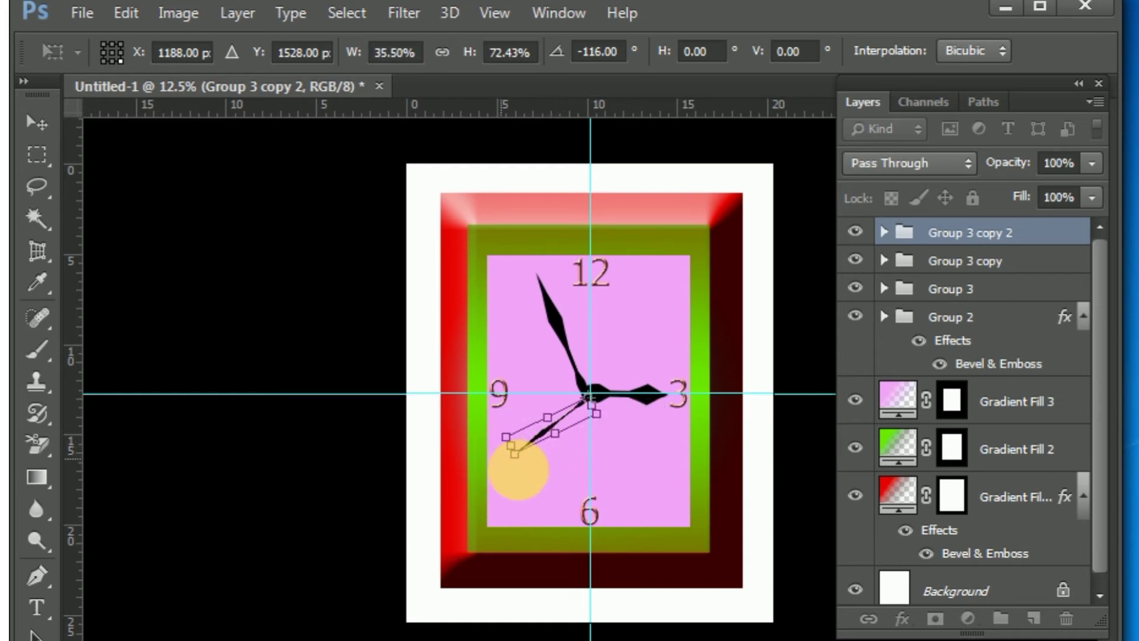
pyautogui.moveTo(530, 469); pyautogui.dragTo(688, 394)
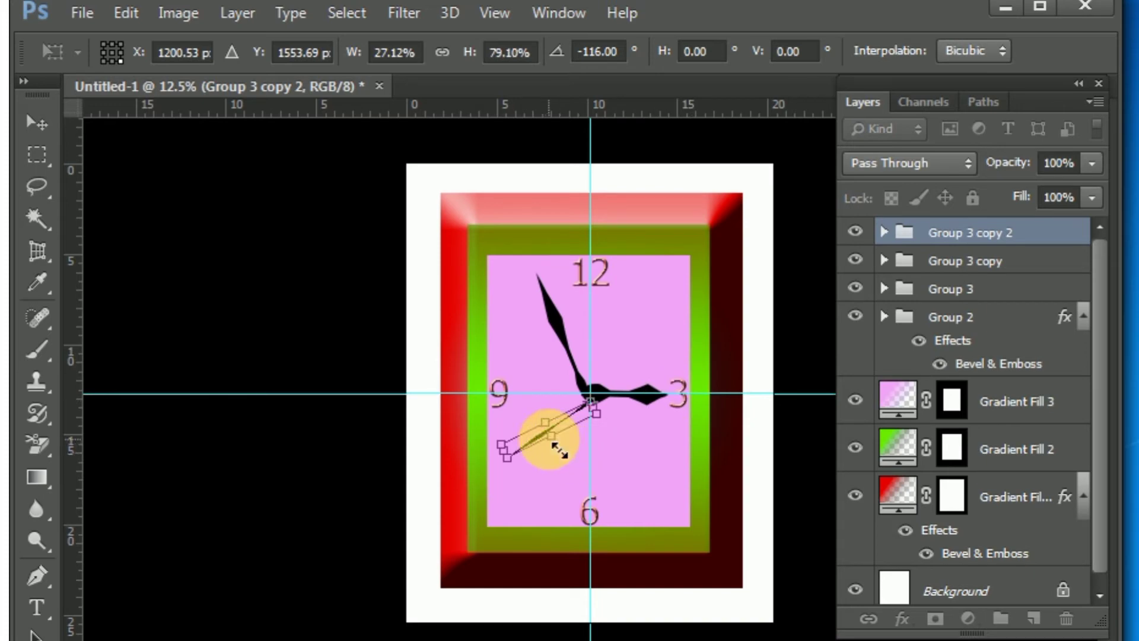
pyautogui.moveTo(509, 474)
pyautogui.mouseDown()
pyautogui.moveTo(547, 444)
pyautogui.moveTo(569, 450)
pyautogui.mouseUp()
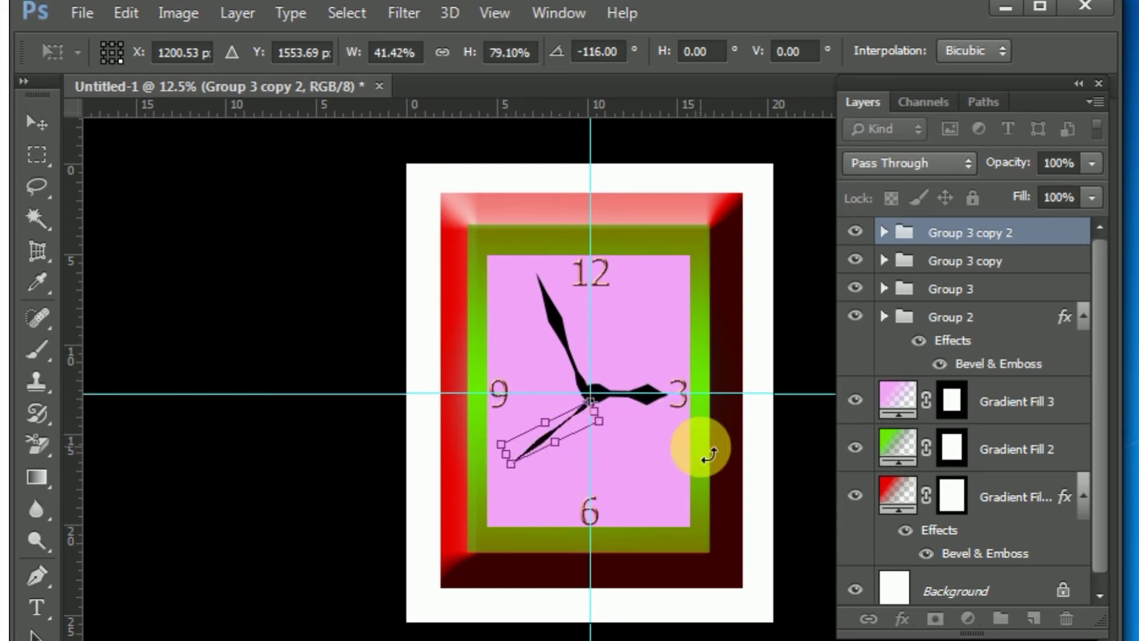
pyautogui.press('Return')
pyautogui.moveTo(622, 465); pyautogui.dragTo(534, 475)
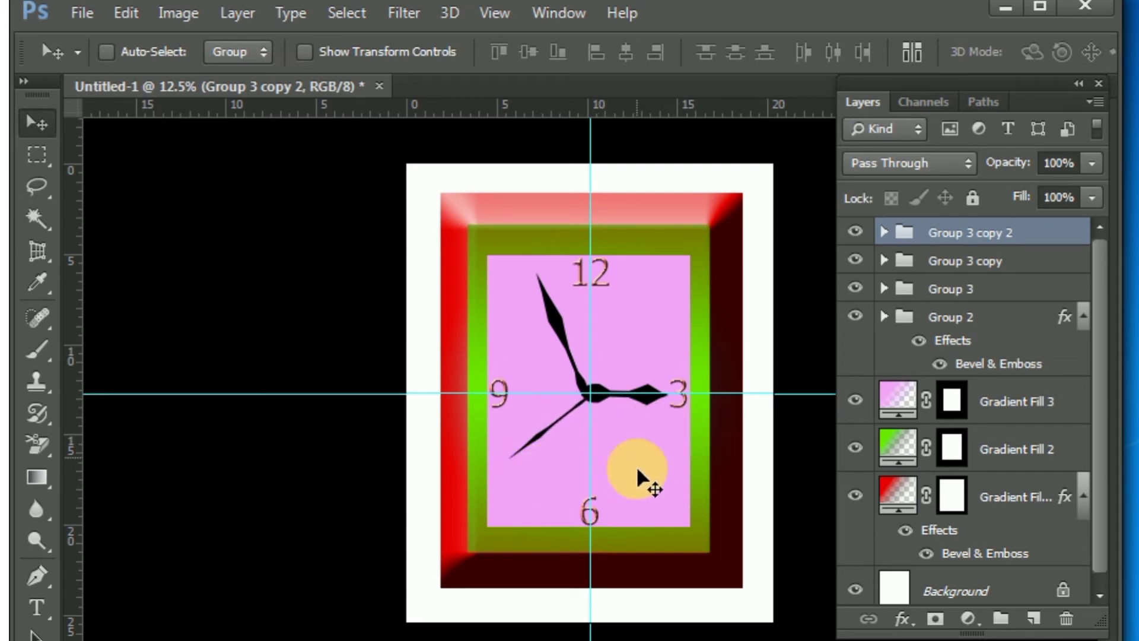
pyautogui.hotkey('ctrl', 't')
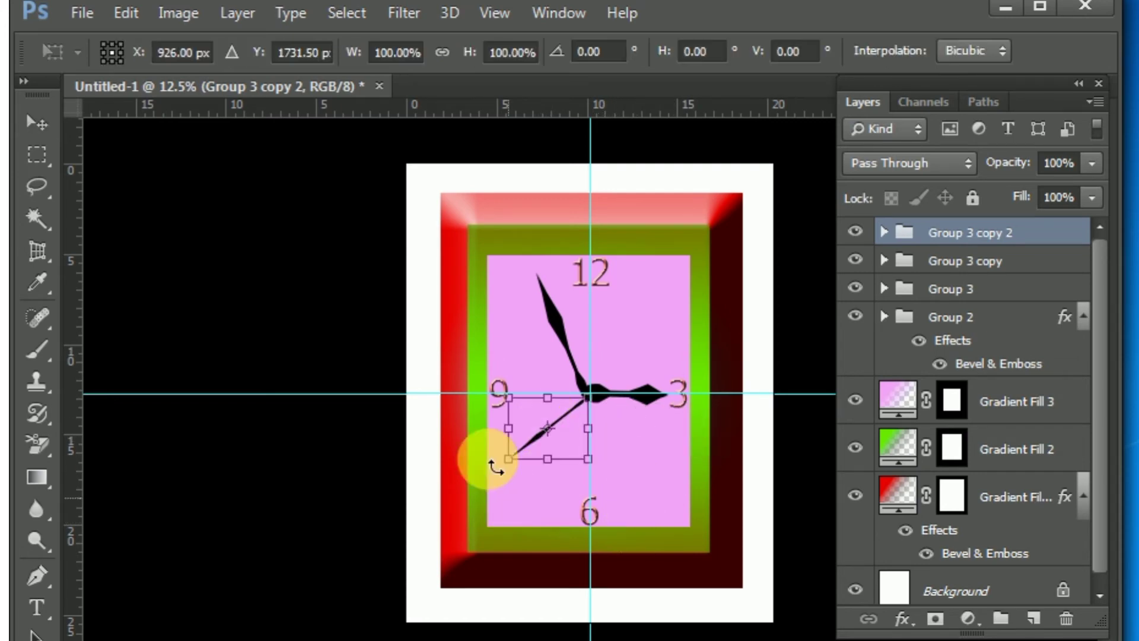
pyautogui.moveTo(491, 395)
pyautogui.mouseDown()
pyautogui.moveTo(503, 398)
pyautogui.moveTo(501, 381)
pyautogui.mouseUp()
pyautogui.press('Return')
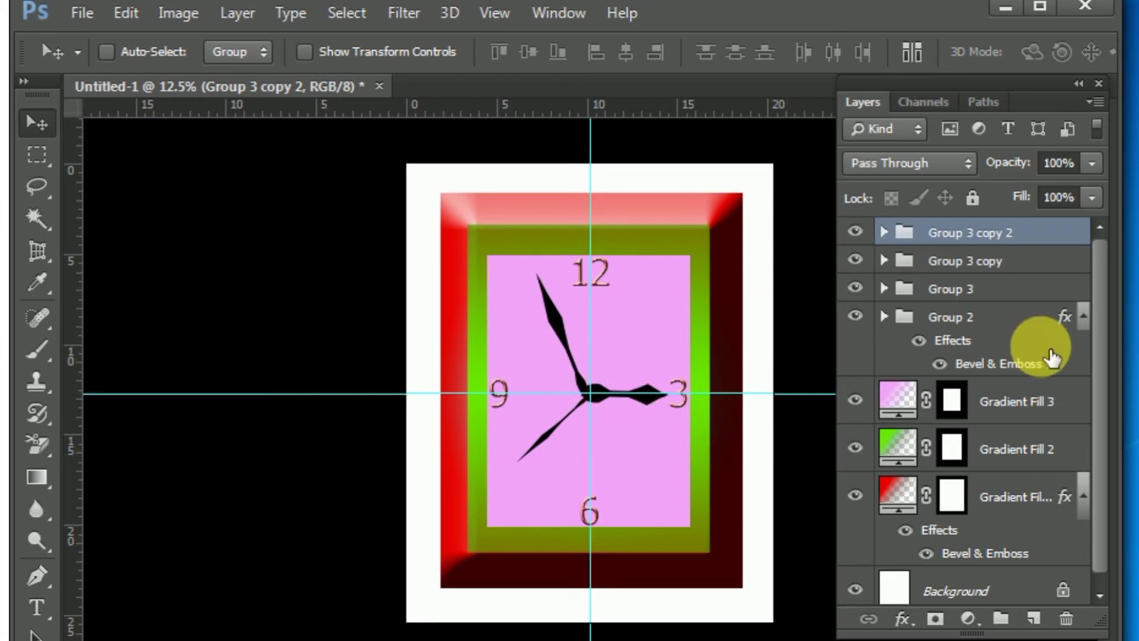
# Group the hands and numerals into Group 4 and add a new Layer 3.
pyautogui.keyDown('shift'); pyautogui.click(962, 321); pyautogui.keyUp('shift')
pyautogui.hotkey('ctrl', 'g')
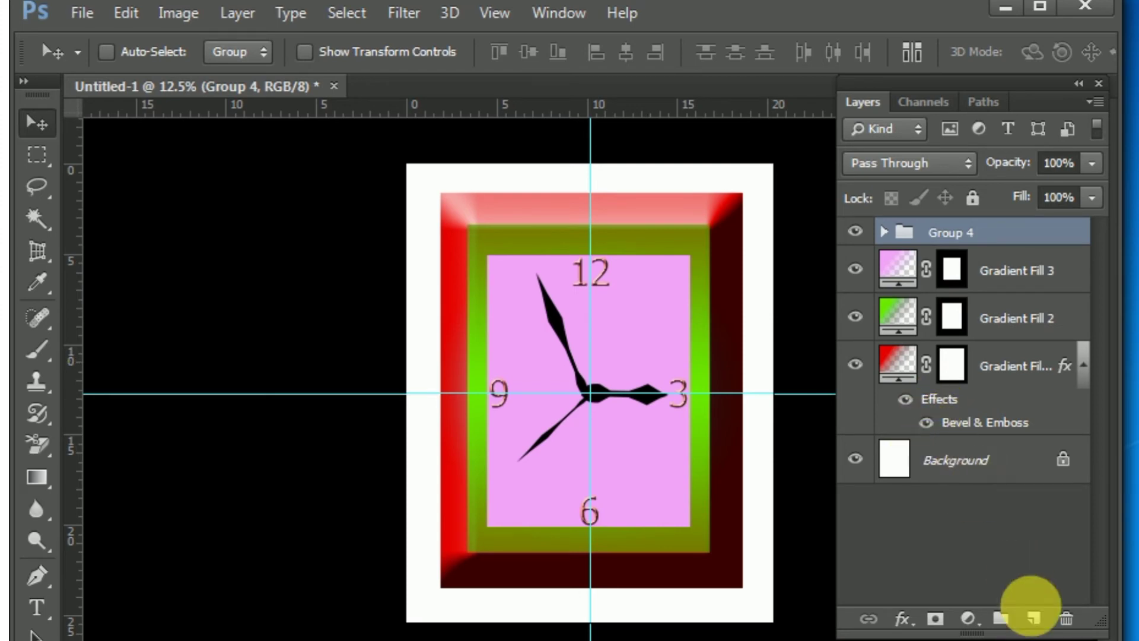
pyautogui.click(1033, 618)
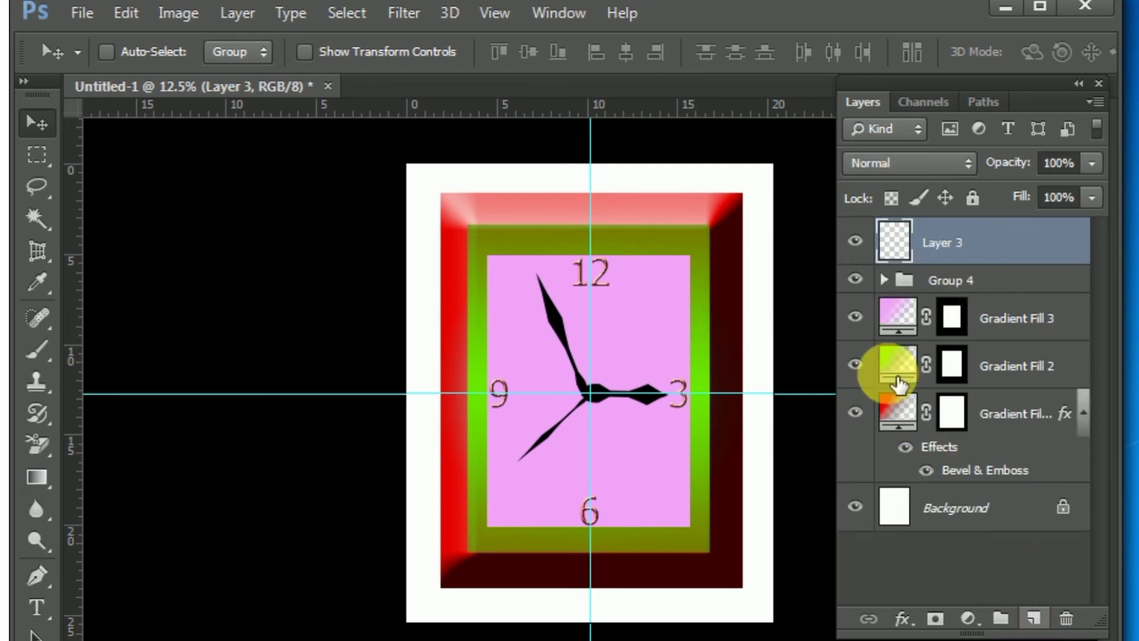
# Fill a thin black strip and move it onto the clock's horizontal centre guide.
pyautogui.click(37, 155)
pyautogui.moveTo(451, 177)
pyautogui.mouseDown()
pyautogui.moveTo(572, 195)
pyautogui.moveTo(695, 185)
pyautogui.mouseUp()
pyautogui.hotkey('alt', 'BackSpace')
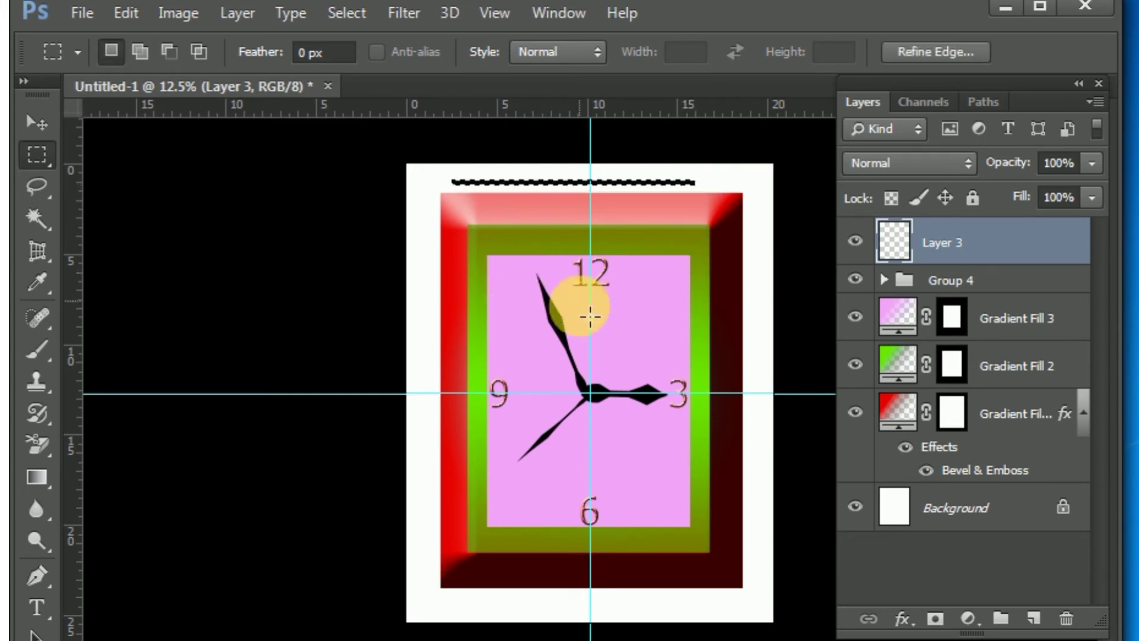
pyautogui.press('Return')
pyautogui.press('Return')
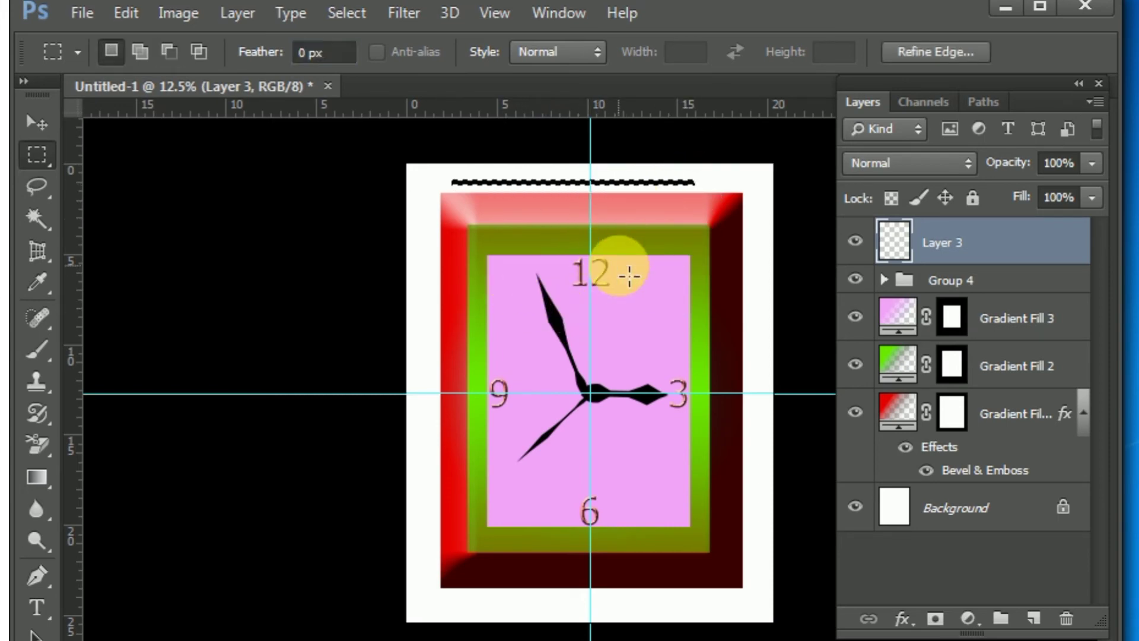
pyautogui.press('Return')
pyautogui.press('Return')
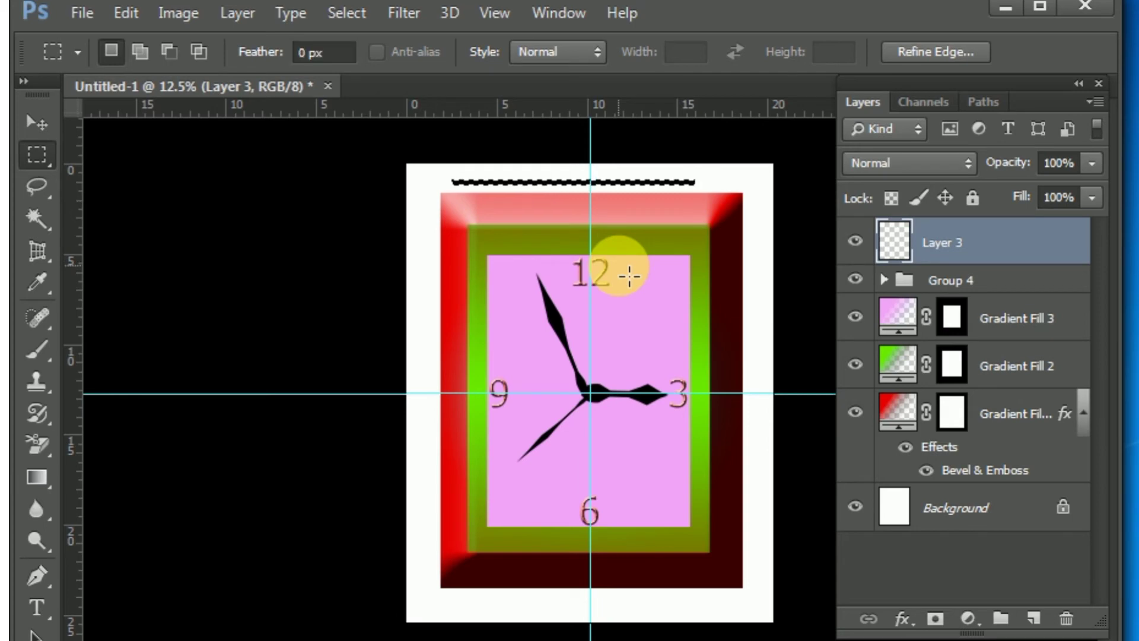
pyautogui.hotkey('ctrl', 'd')
pyautogui.click(30, 166)
pyautogui.click(37, 123)
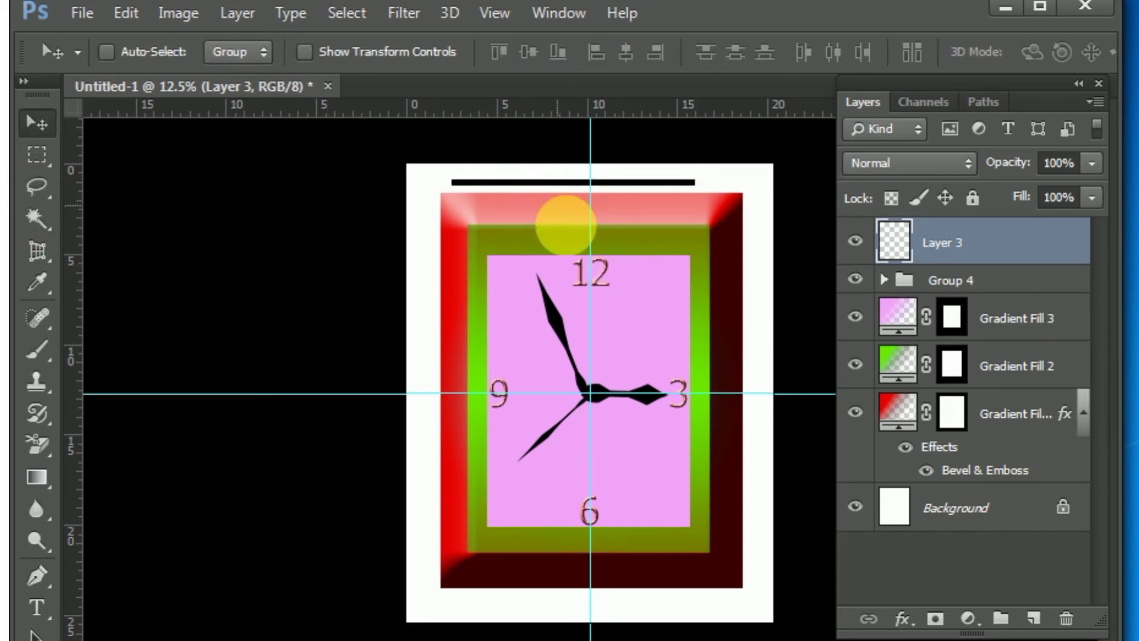
pyautogui.moveTo(563, 219)
pyautogui.mouseDown()
pyautogui.moveTo(598, 433)
pyautogui.moveTo(575, 425)
pyautogui.mouseUp()
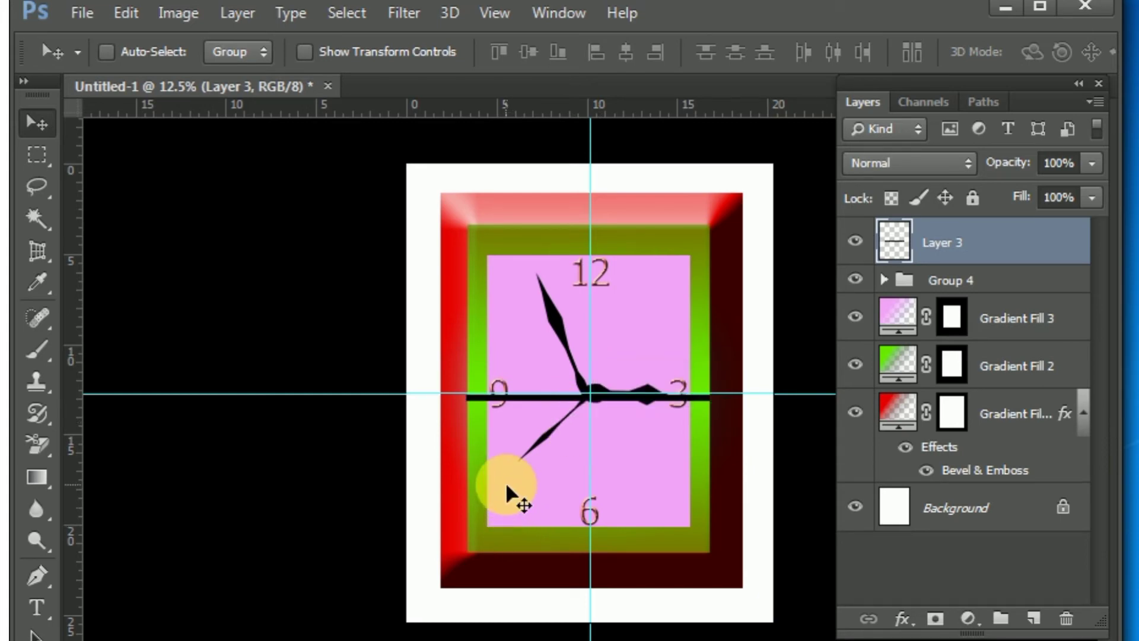
pyautogui.press('Up')
pyautogui.press('Up')
pyautogui.press('Up')
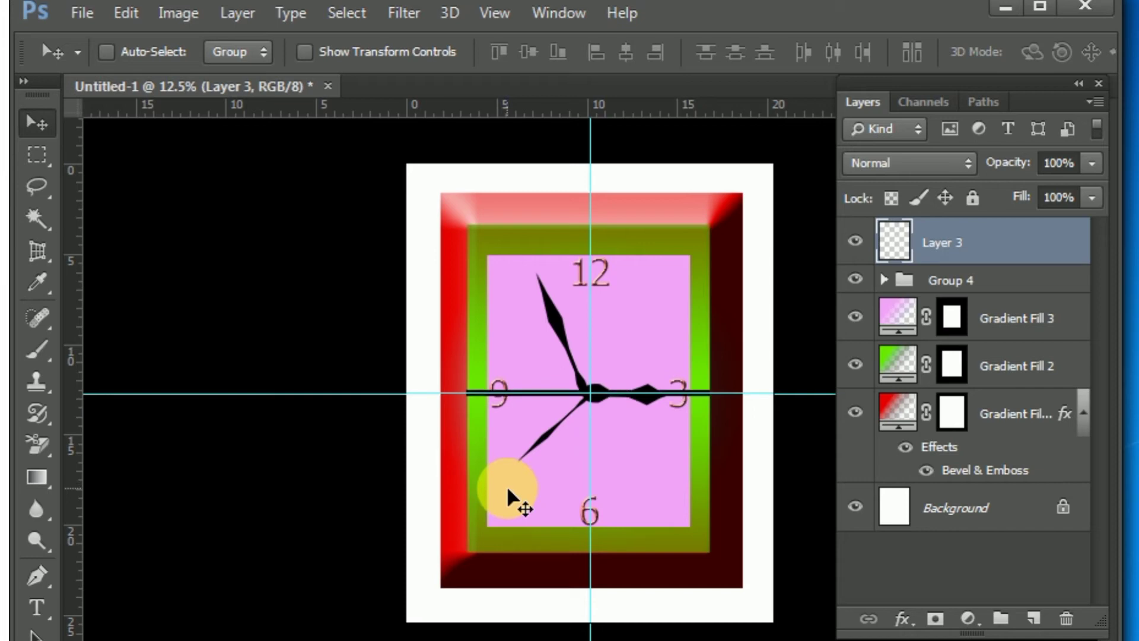
# Rotate the black bar 30° and stretch both of its ends outward.
pyautogui.hotkey('ctrl', 't')
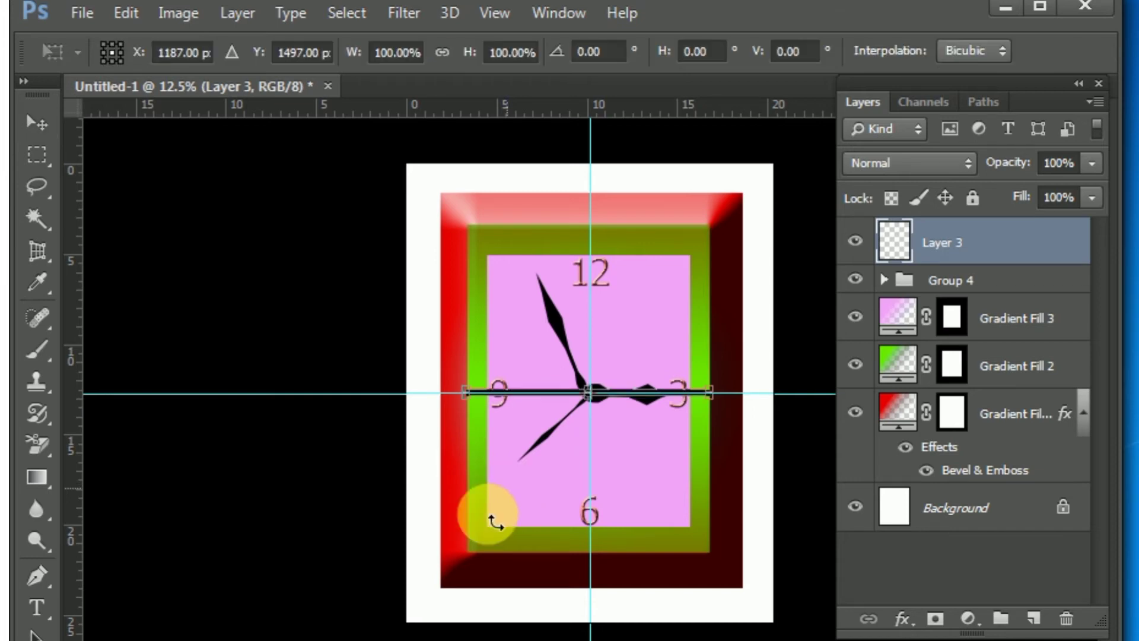
pyautogui.click(598, 51)
pyautogui.doubleClick(600, 50)
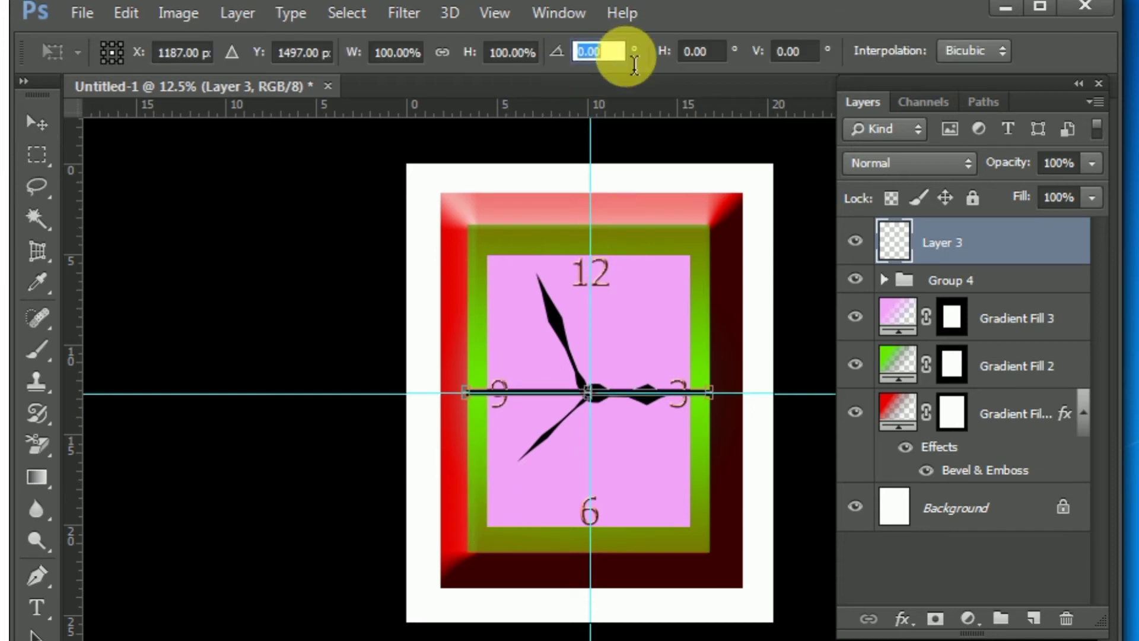
pyautogui.write('30')
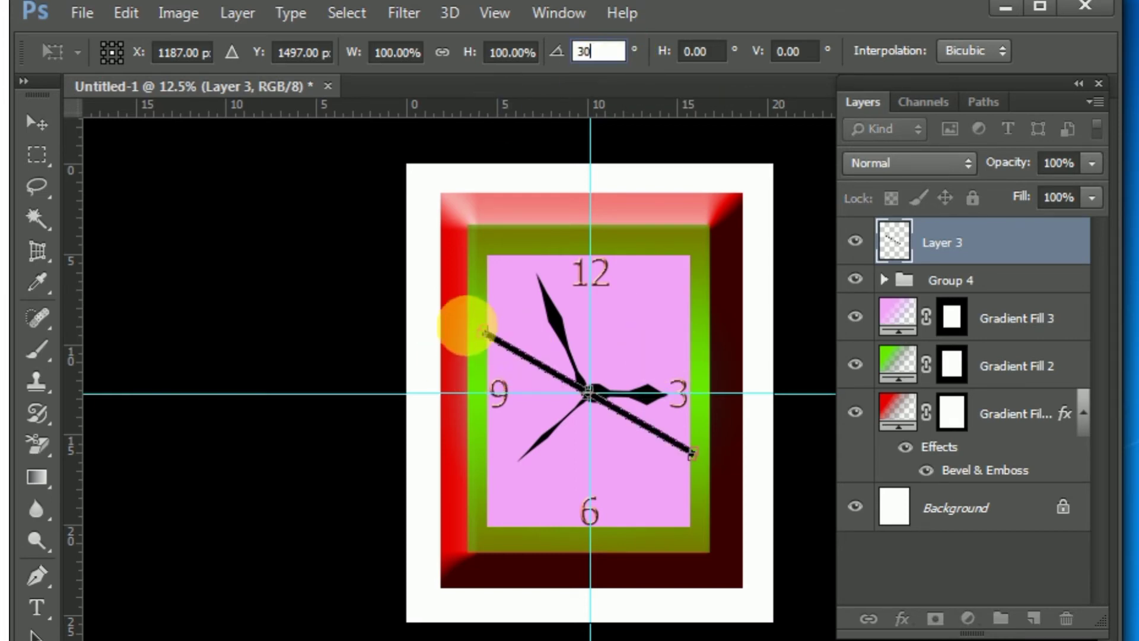
pyautogui.moveTo(482, 330); pyautogui.dragTo(467, 324)
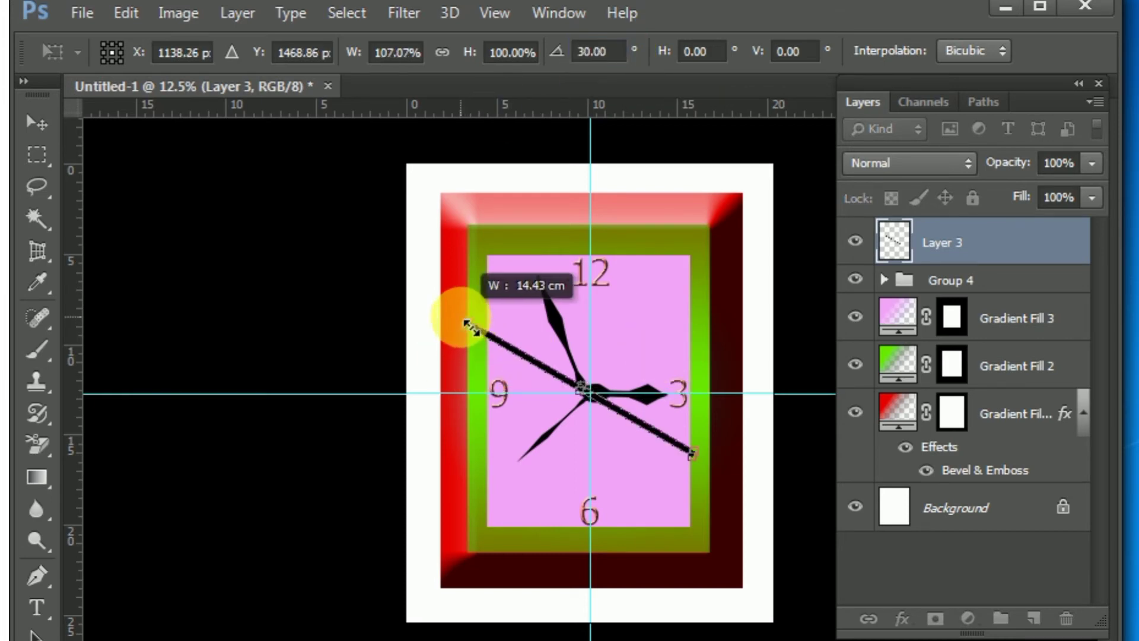
pyautogui.moveTo(704, 463); pyautogui.dragTo(710, 462)
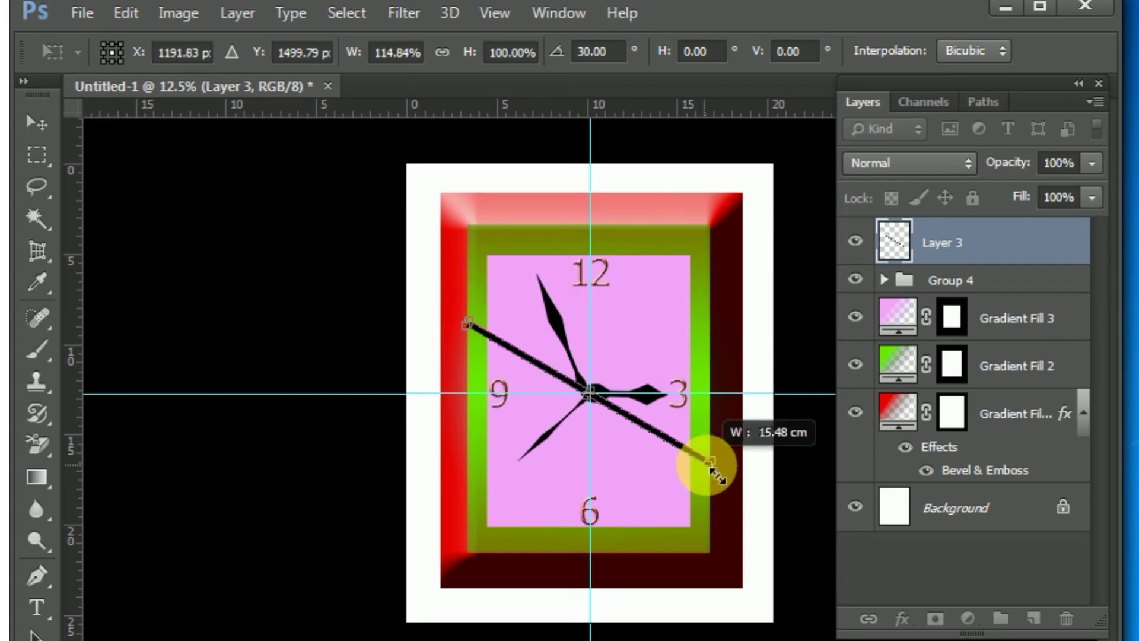
pyautogui.press('Return')
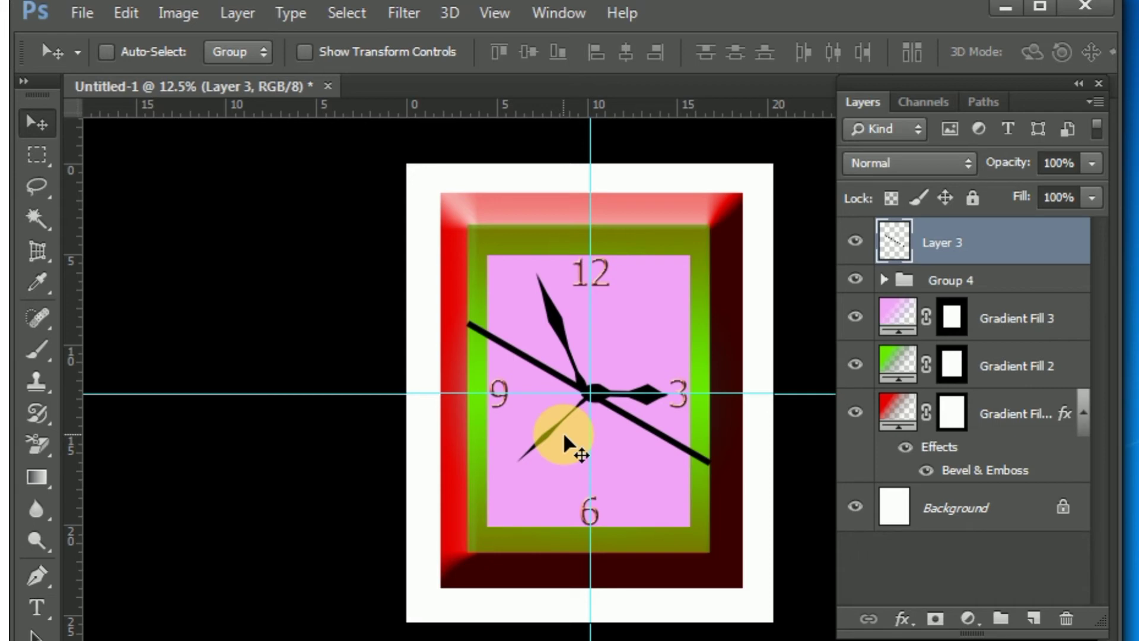
# Duplicate the bar, rotate the copy another 30° and enlarge it to about 134%.
pyautogui.hotkey('ctrl', 'j')
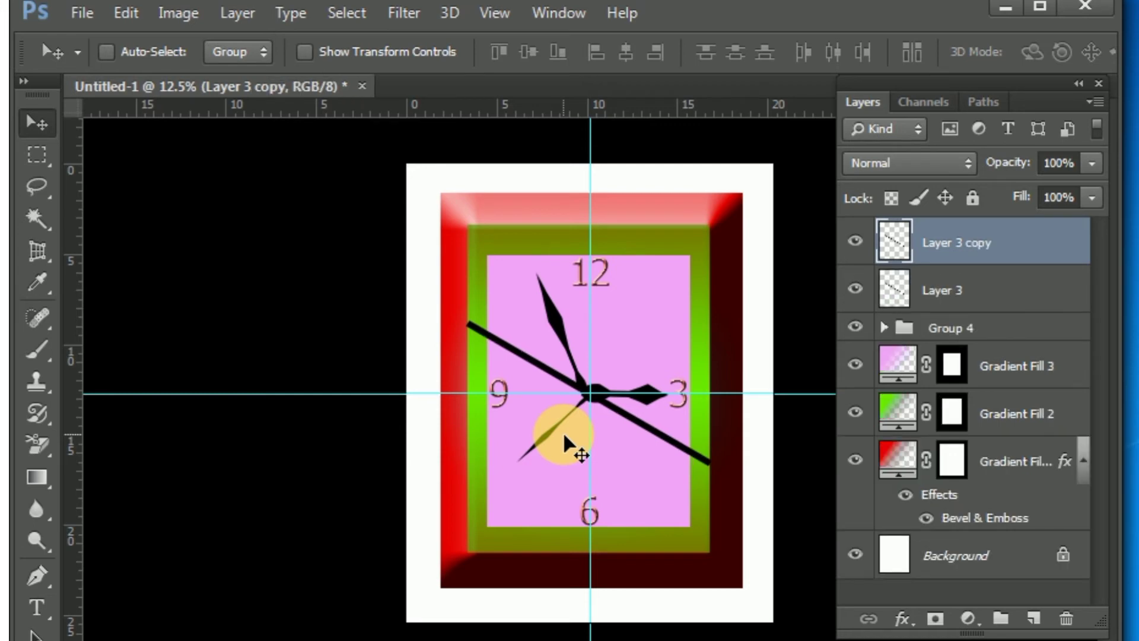
pyautogui.hotkey('ctrl', 't')
pyautogui.click(598, 52)
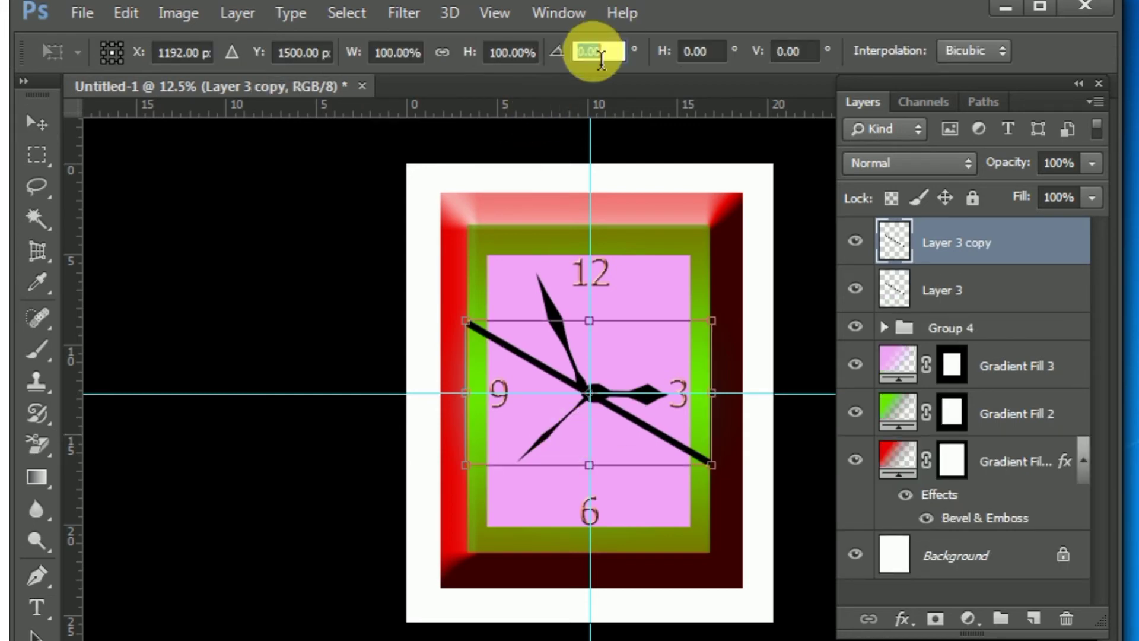
pyautogui.write('30')
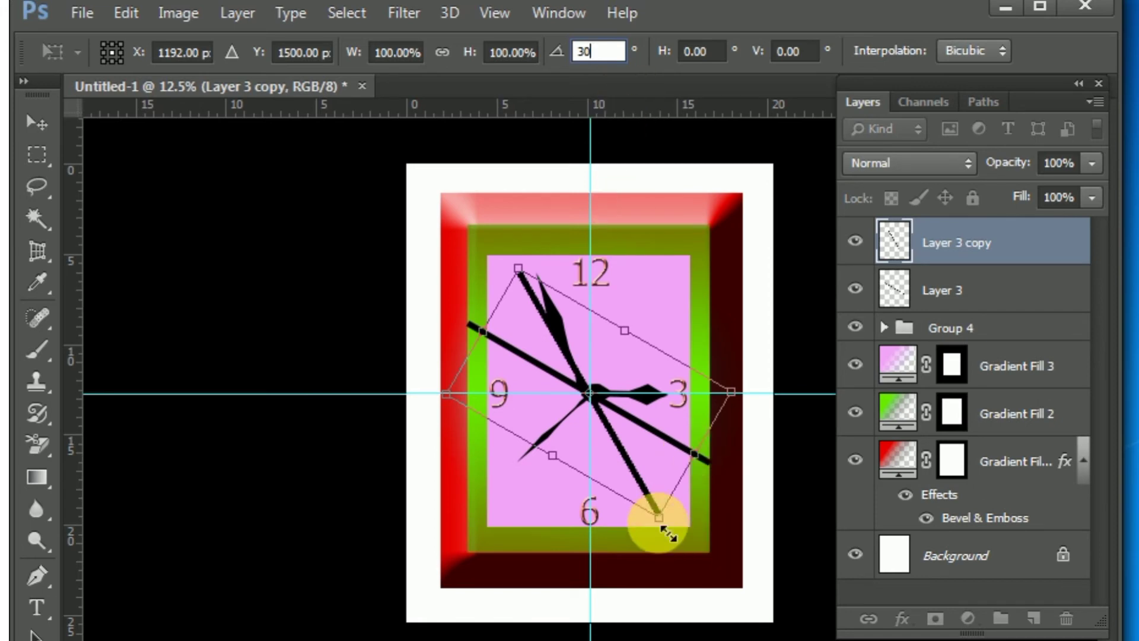
pyautogui.moveTo(659, 519)
pyautogui.mouseDown()
pyautogui.moveTo(678, 552)
pyautogui.moveTo(687, 544)
pyautogui.moveTo(706, 558)
pyautogui.mouseUp()
pyautogui.moveTo(518, 268); pyautogui.dragTo(494, 224)
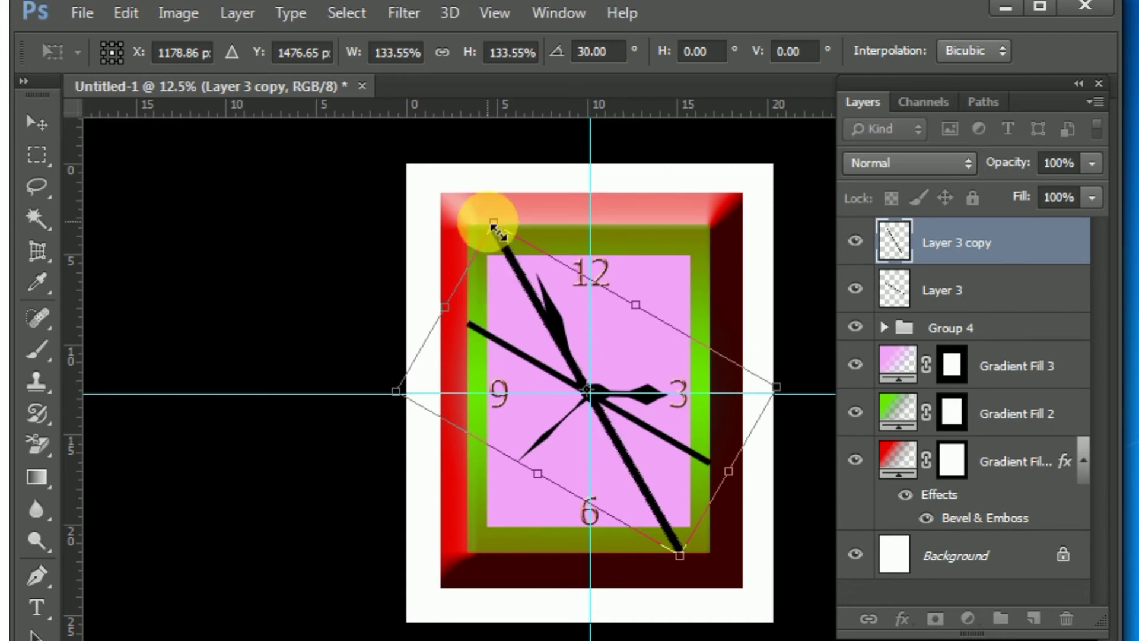
pyautogui.doubleClick(585, 308)
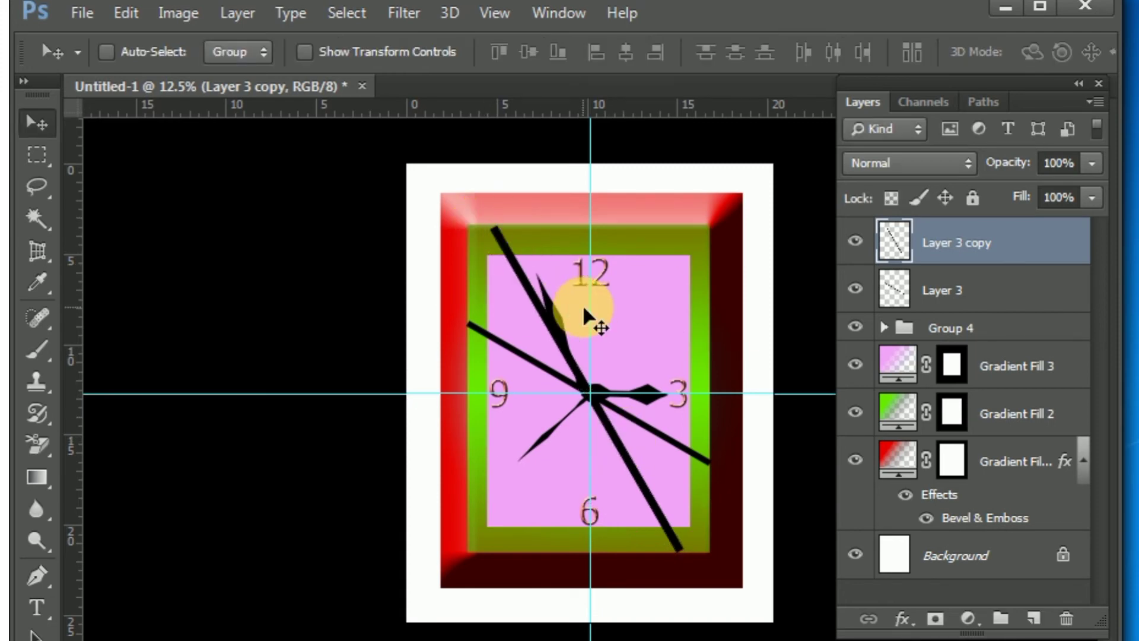
# Duplicate the latest line and rotate the copy 60°.
pyautogui.hotkey('ctrl', 'j')
pyautogui.hotkey('ctrl', 't')
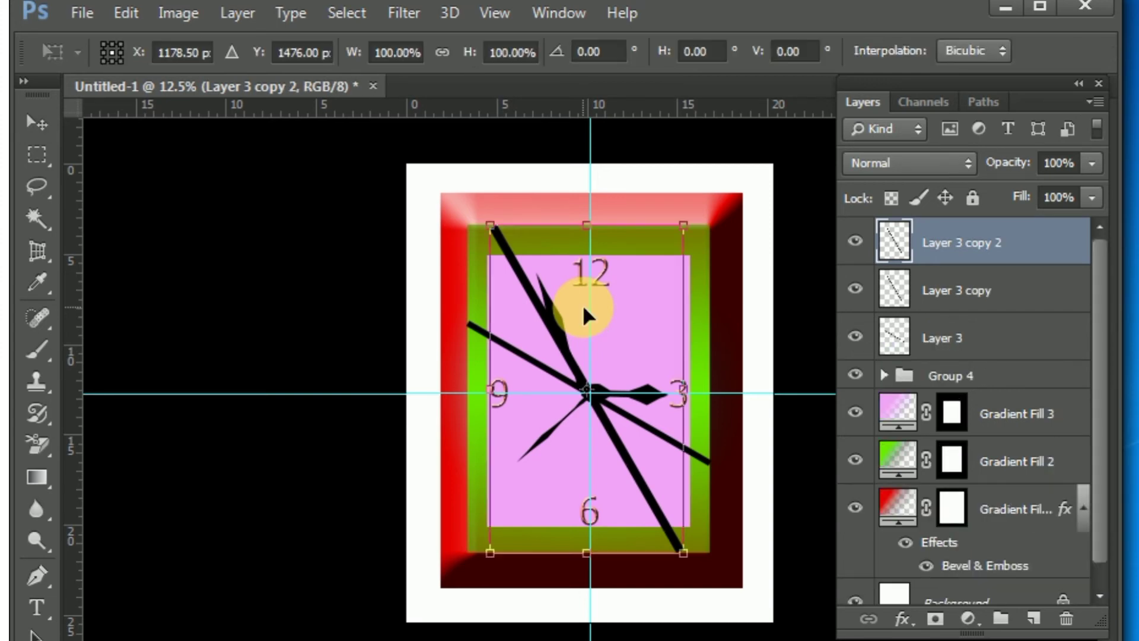
pyautogui.click(590, 52)
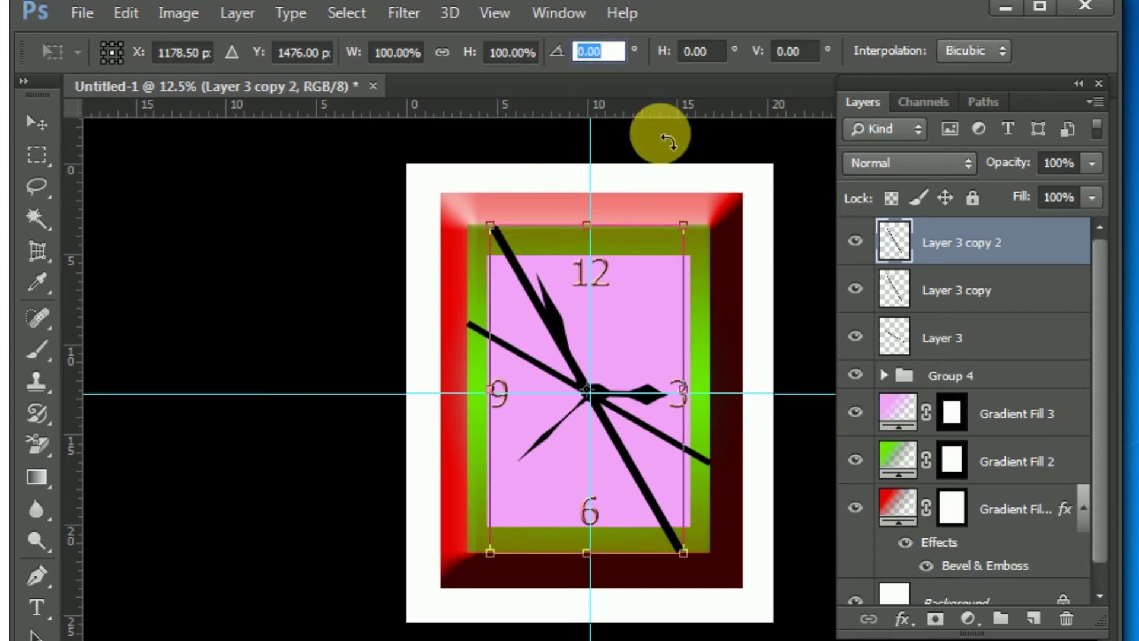
pyautogui.write('60')
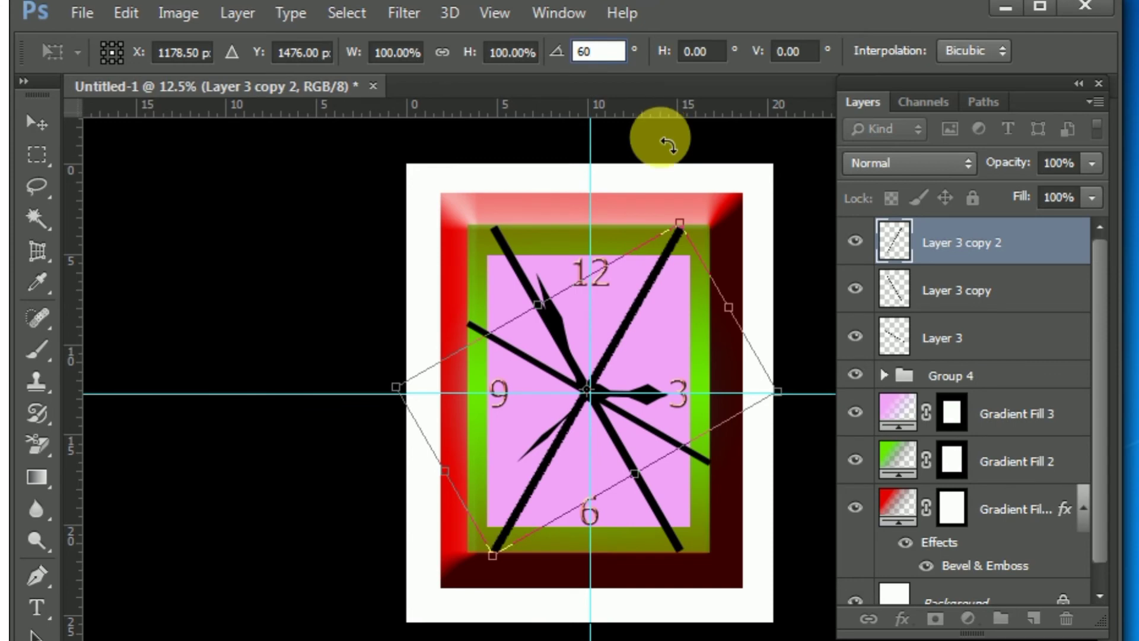
pyautogui.press('Return')
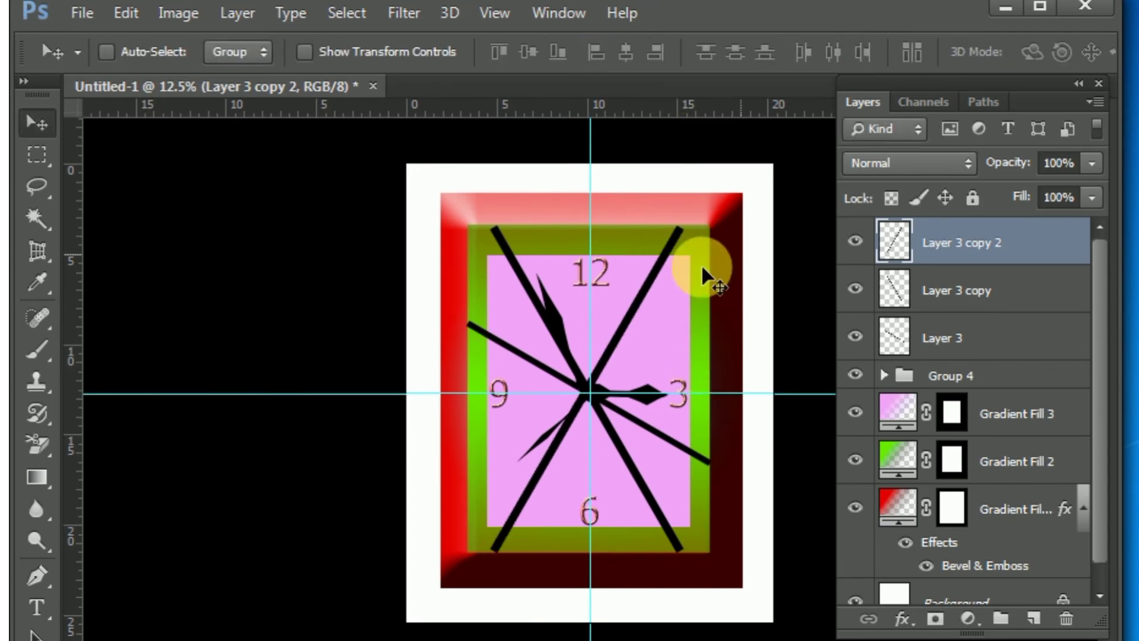
# Add a fourth copy rotated 30° and shrink it from both ends.
pyautogui.hotkey('ctrl', 'j')
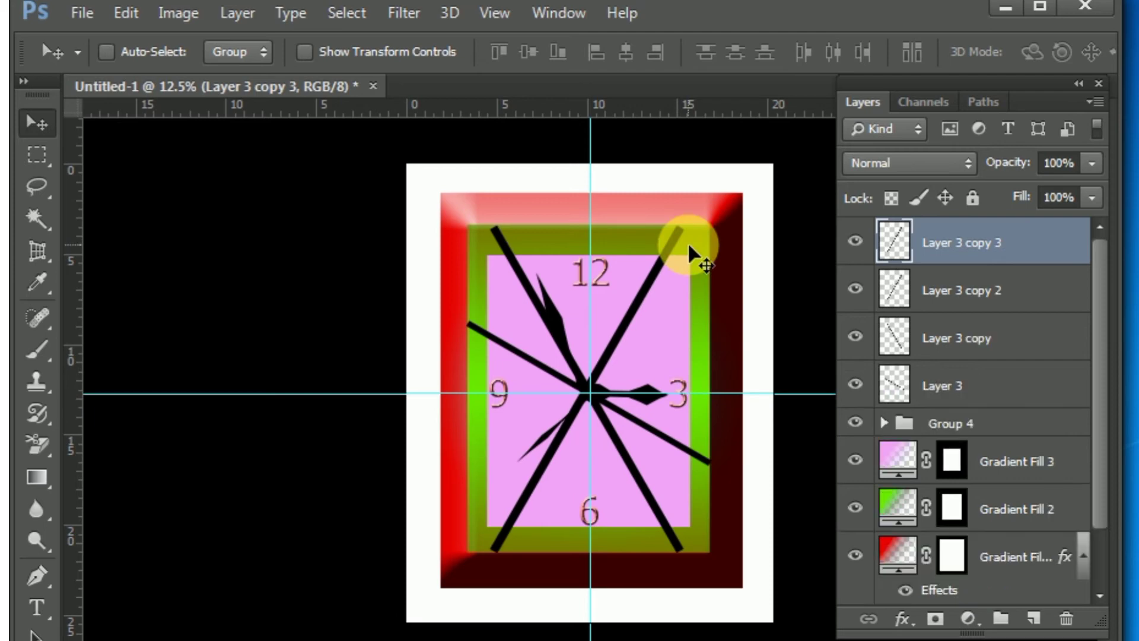
pyautogui.hotkey('ctrl', 't')
pyautogui.click(585, 52)
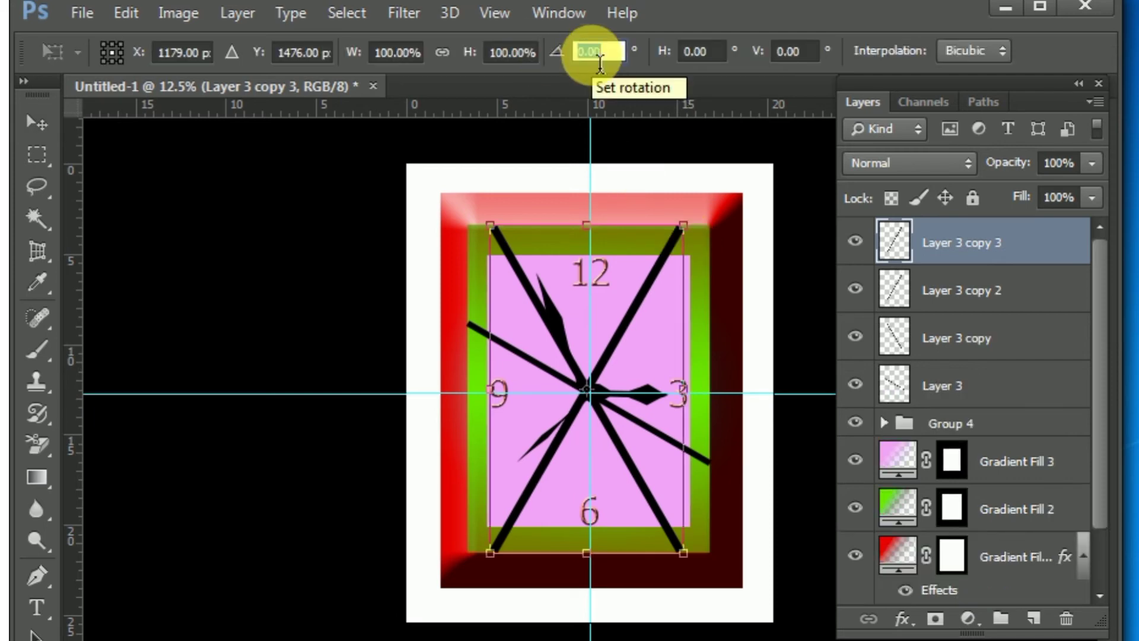
pyautogui.write('30')
pyautogui.press('Return')
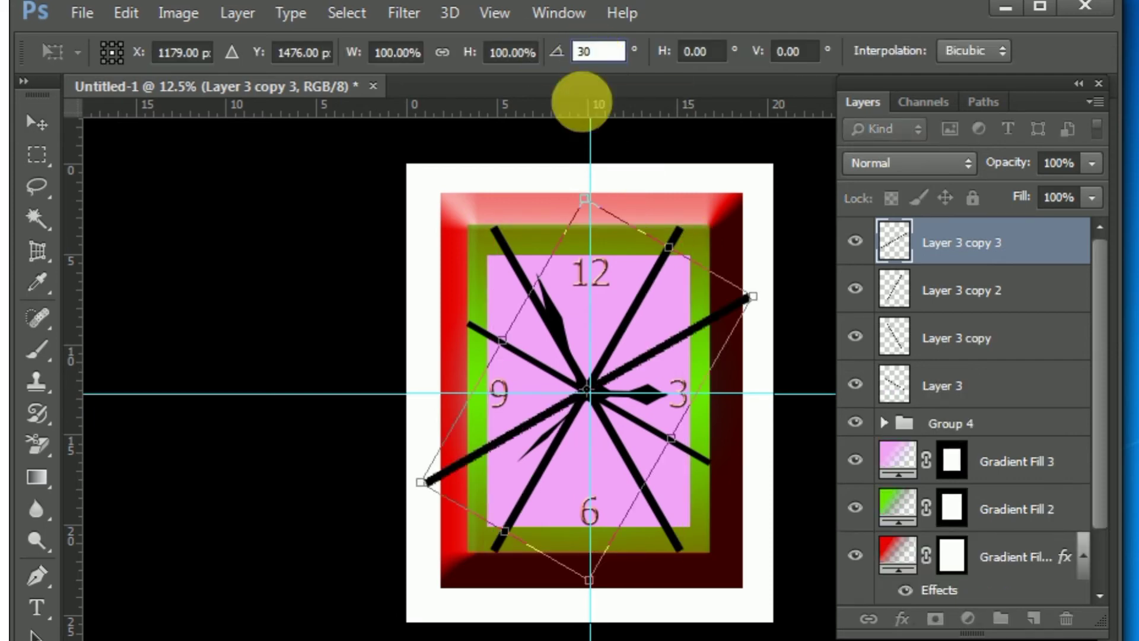
pyautogui.moveTo(442, 503); pyautogui.dragTo(475, 476)
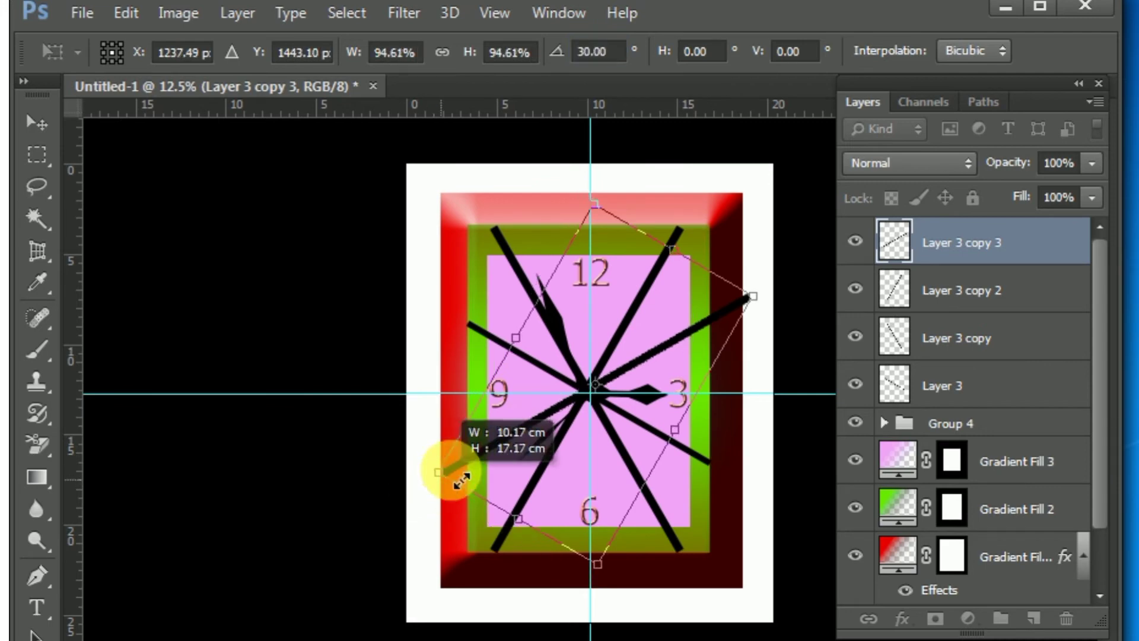
pyautogui.moveTo(753, 295); pyautogui.dragTo(712, 319)
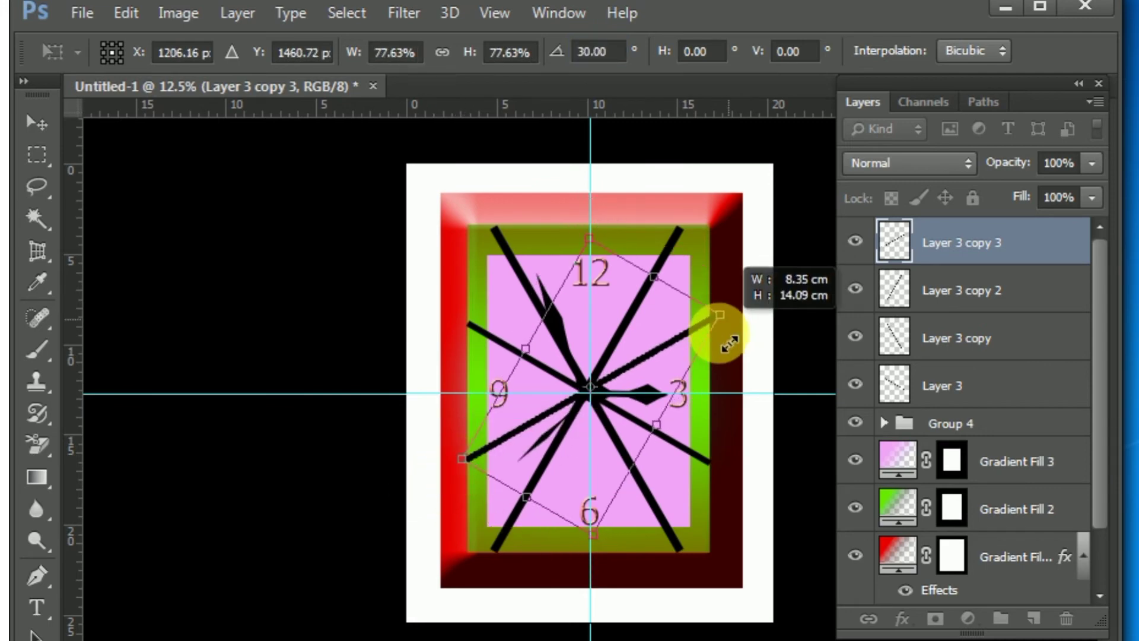
pyautogui.press('Return')
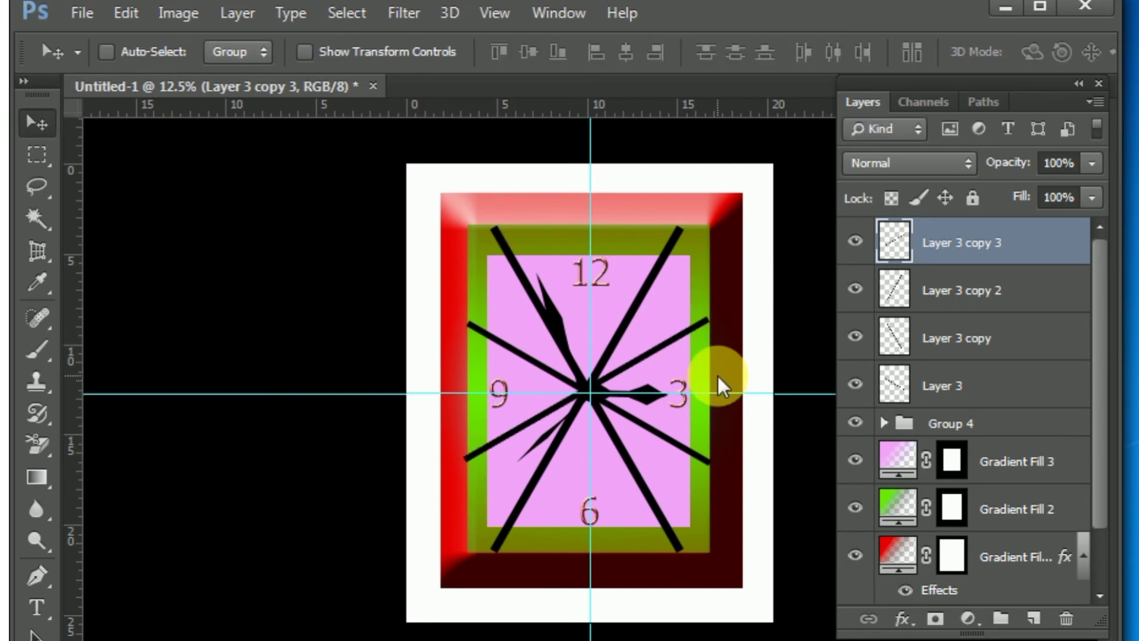
# Group the four tick-line layers as Group 5 and hide the guides.
pyautogui.keyDown('shift'); pyautogui.click(987, 396); pyautogui.keyUp('shift')
pyautogui.hotkey('ctrl', 'g')
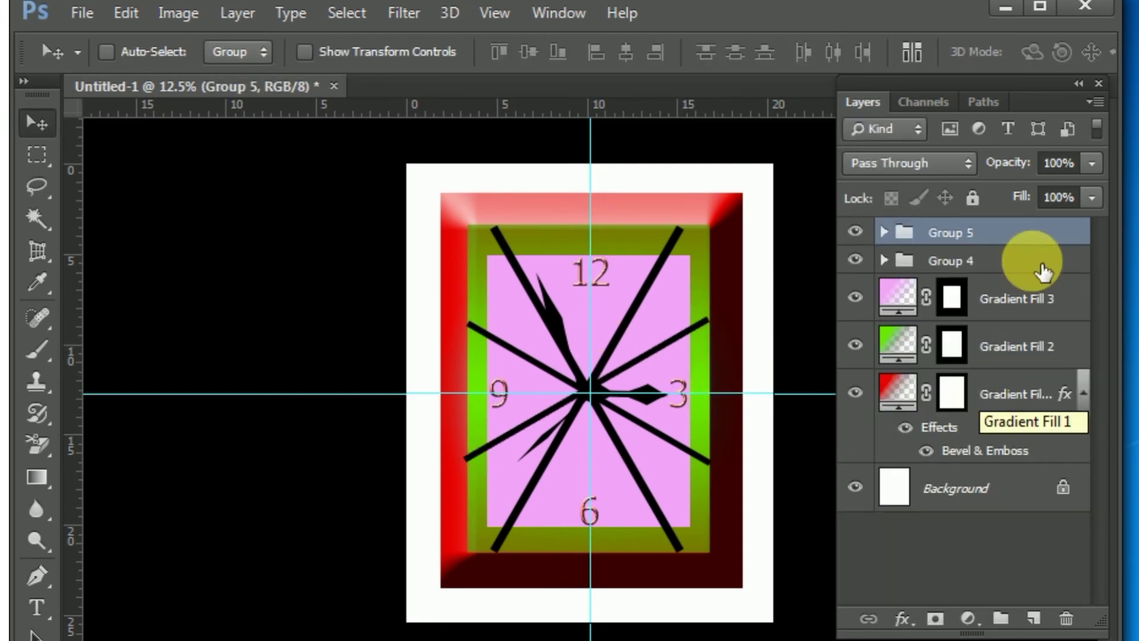
pyautogui.hotkey('ctrl', ';')
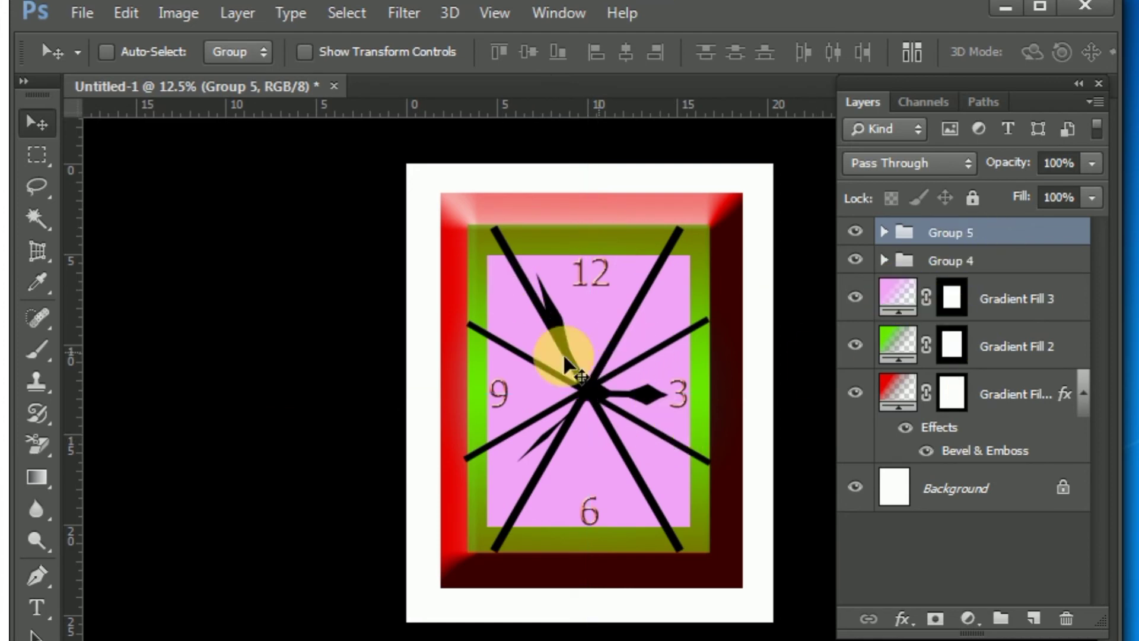
pyautogui.doubleClick(1008, 236)
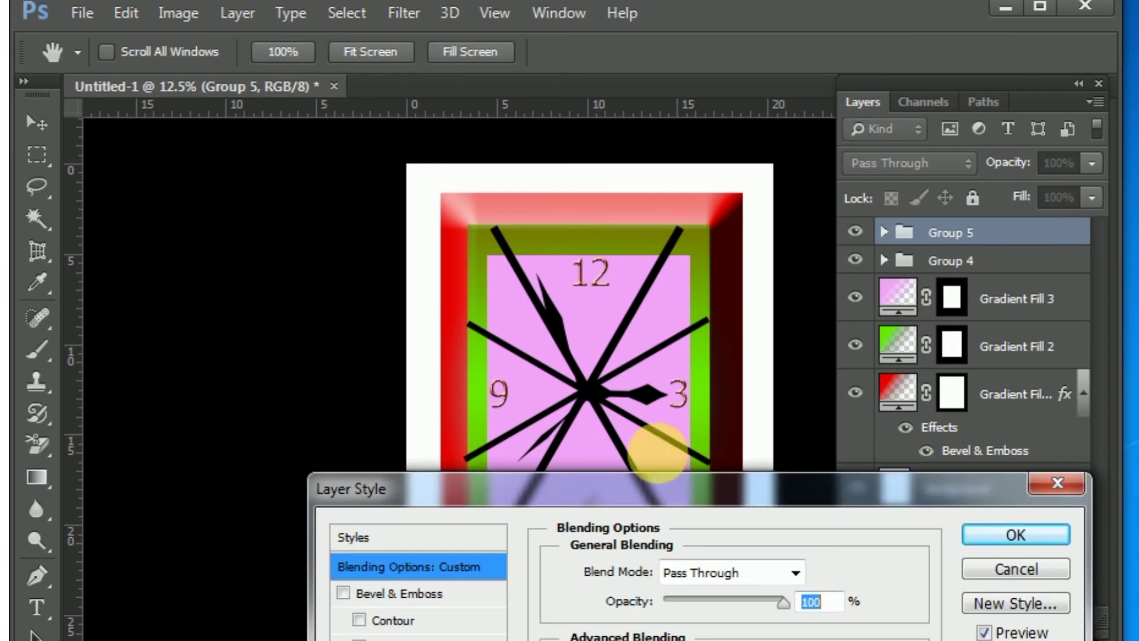
# Enable Bevel & Emboss on Group 5 and try Color, Hue, Lighten, Color Burn and Multiply blending.
pyautogui.click(344, 593)
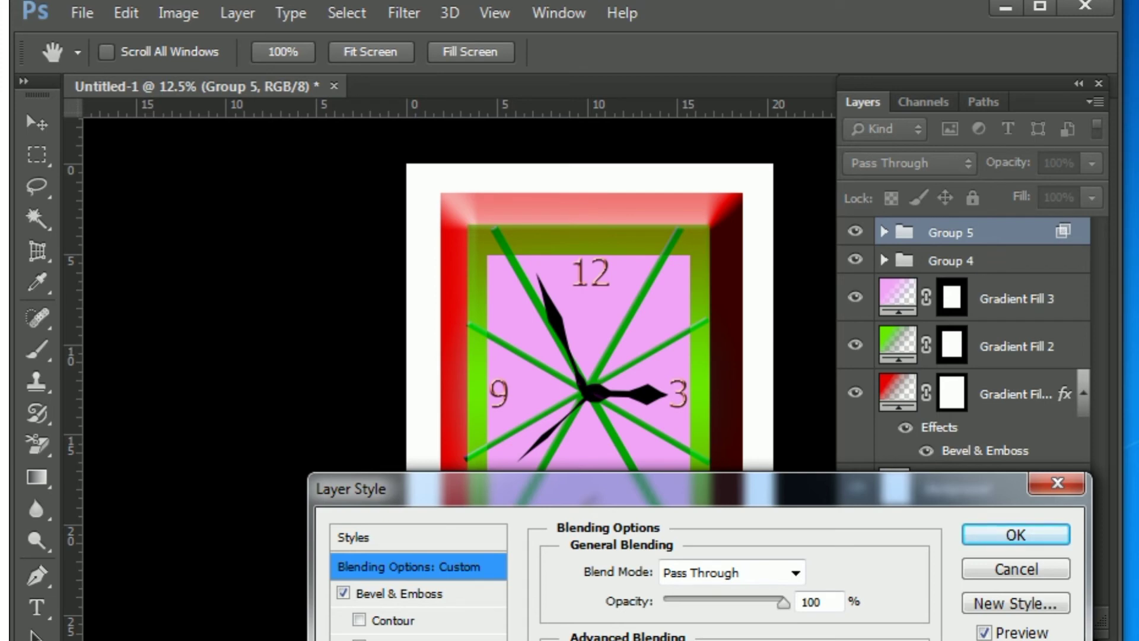
pyautogui.click(795, 573)
pyautogui.click(762, 547)
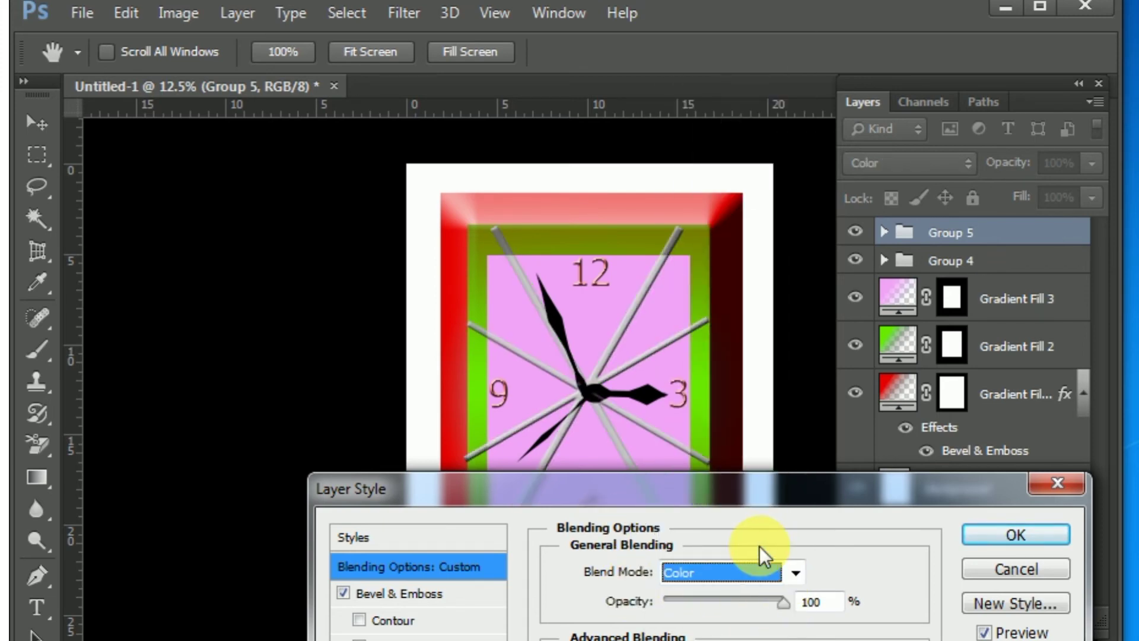
pyautogui.click(795, 573)
pyautogui.click(734, 510)
pyautogui.click(792, 575)
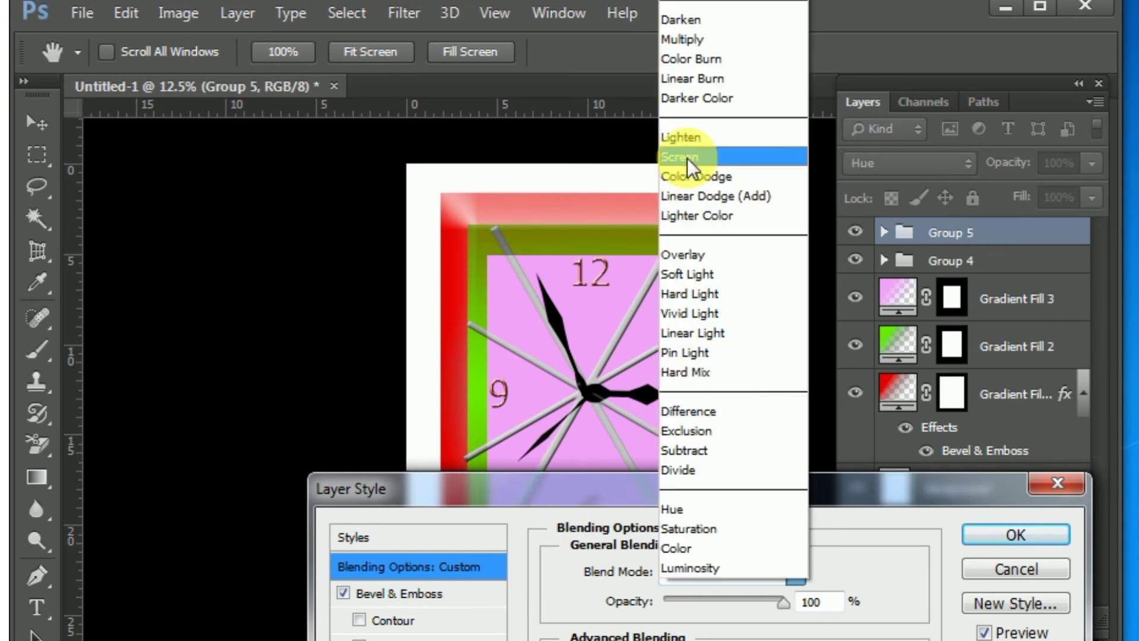
pyautogui.click(689, 140)
pyautogui.click(793, 575)
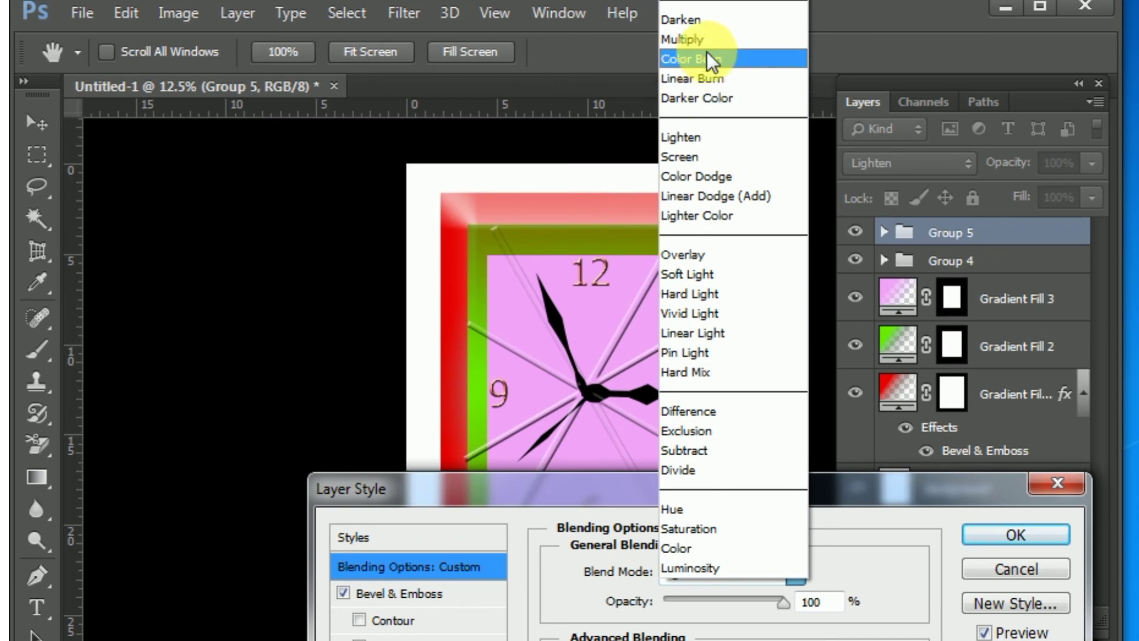
pyautogui.click(710, 60)
pyautogui.click(795, 574)
pyautogui.click(703, 39)
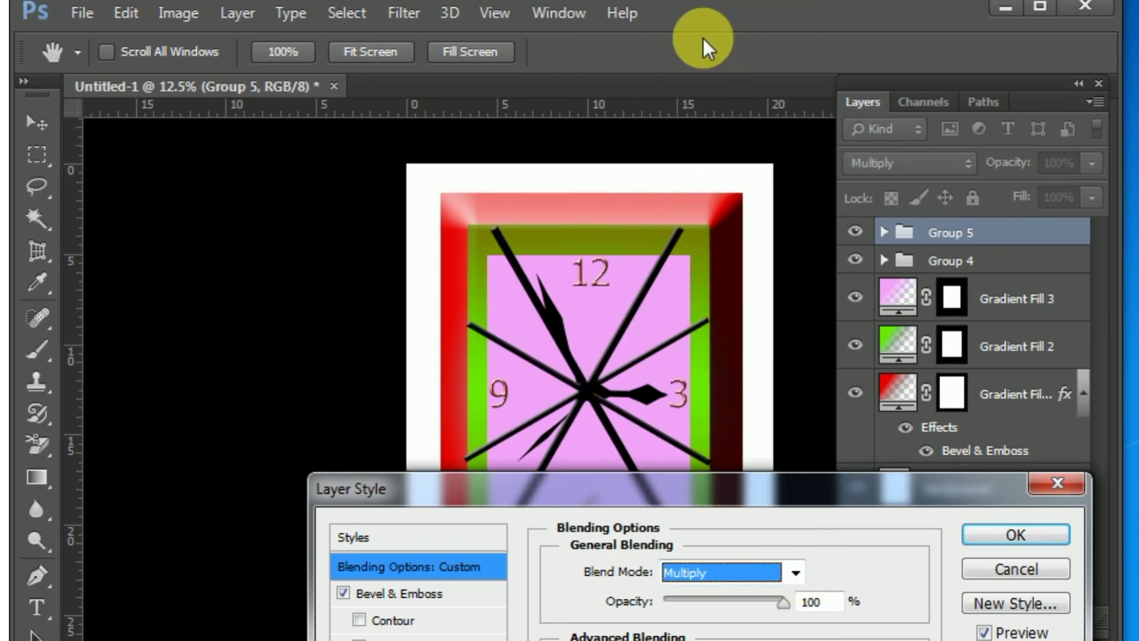
# Compare Pin Light, Hard Light, Linear Dodge and Overlay, then settle on Multiply blending.
pyautogui.click(795, 573)
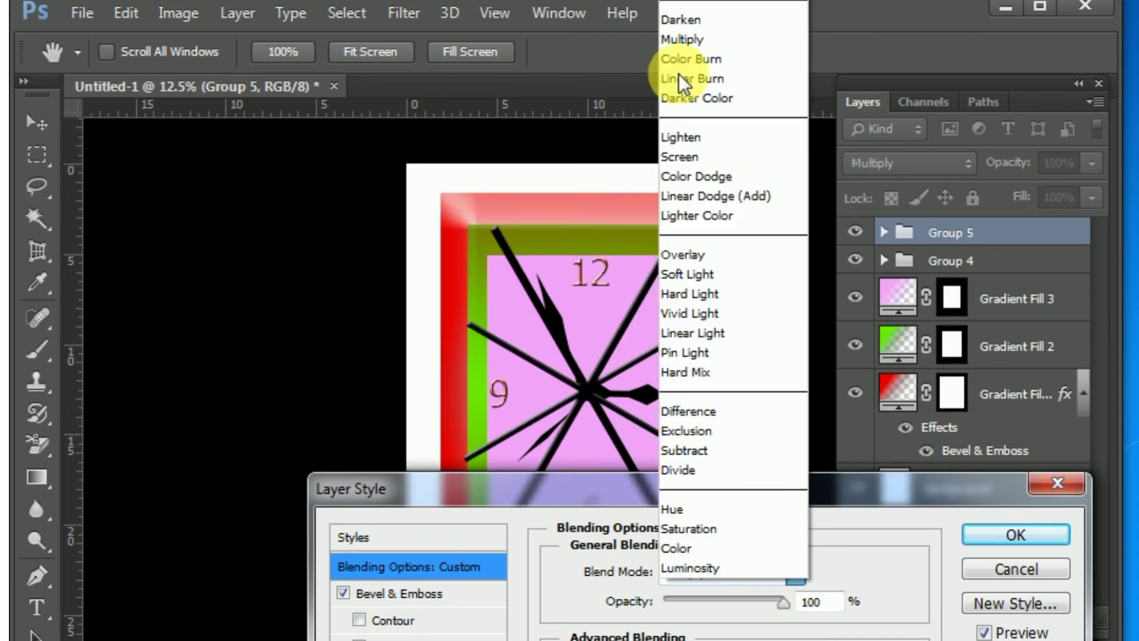
pyautogui.click(717, 350)
pyautogui.click(794, 575)
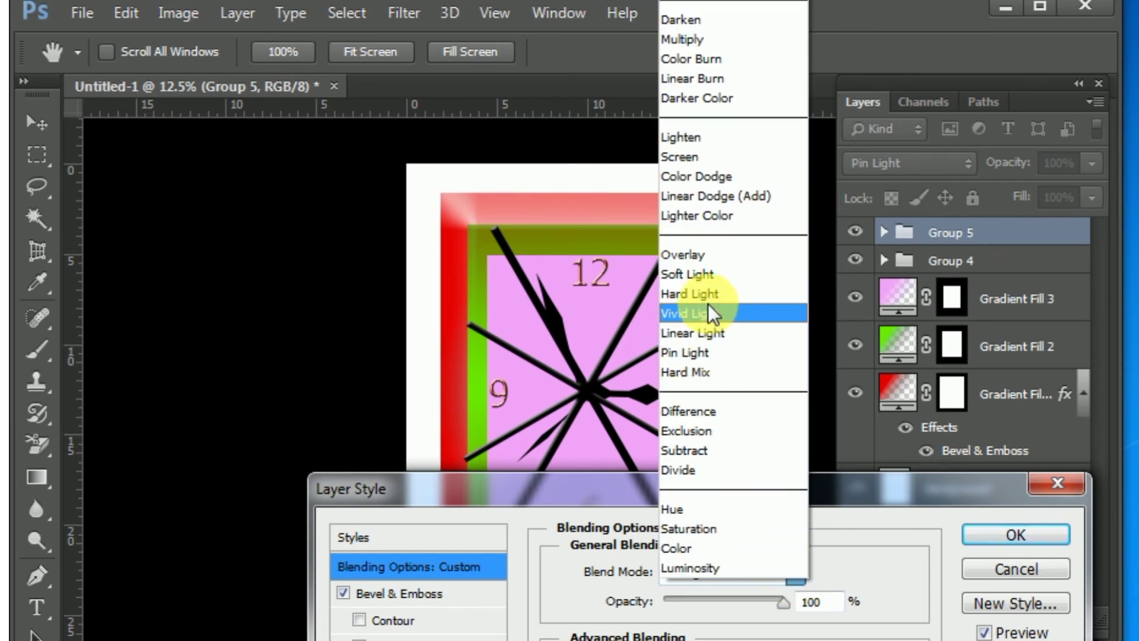
pyautogui.click(706, 295)
pyautogui.click(793, 574)
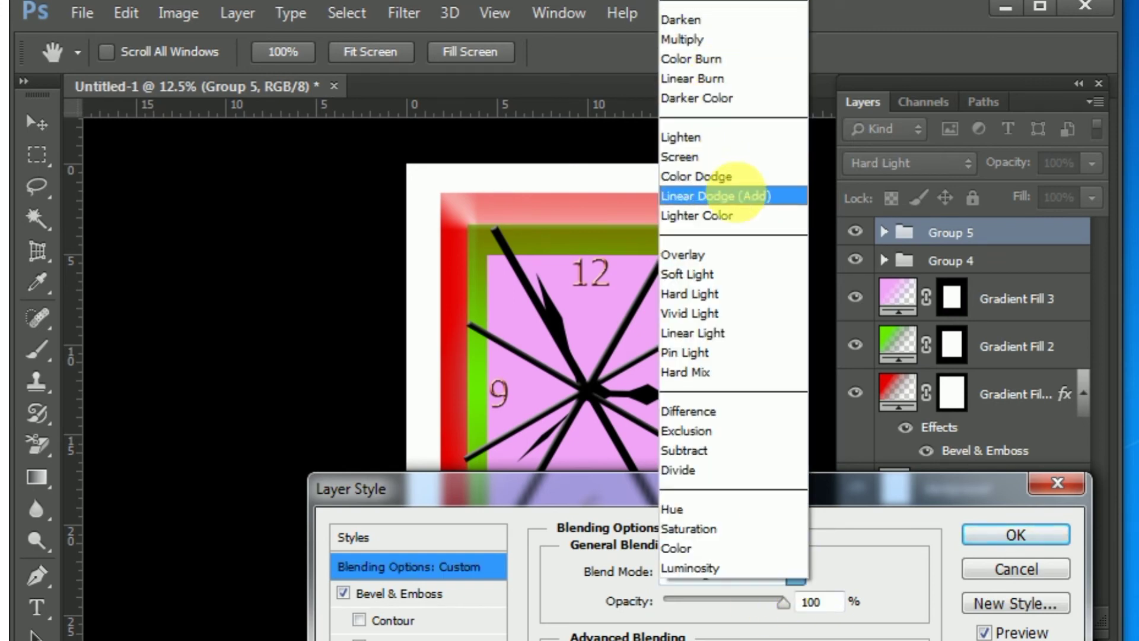
pyautogui.click(718, 196)
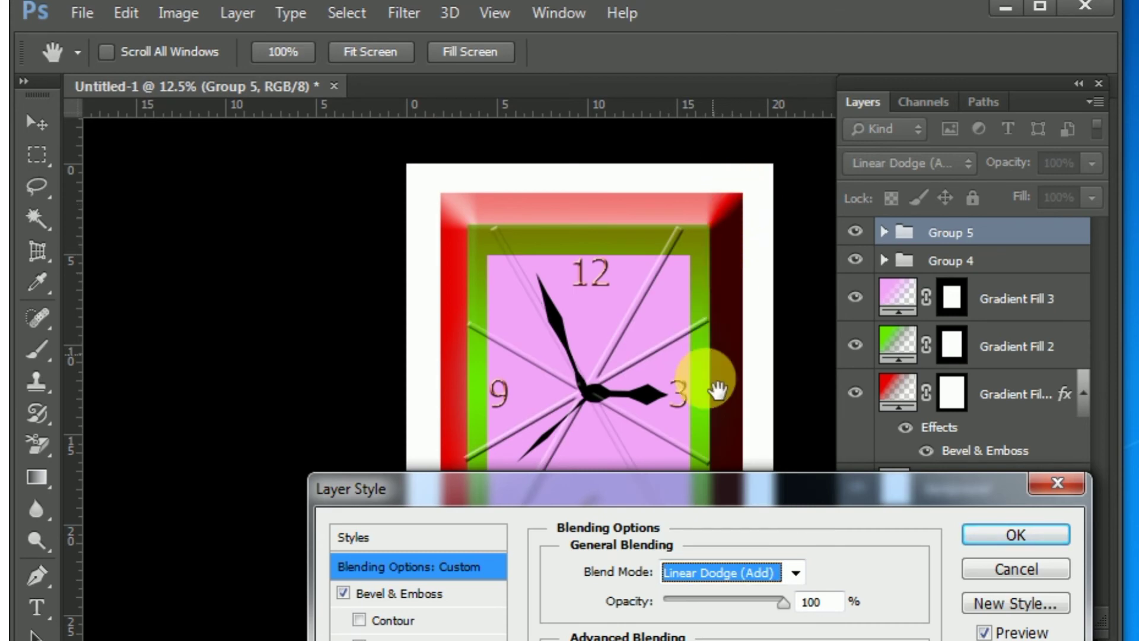
pyautogui.click(793, 573)
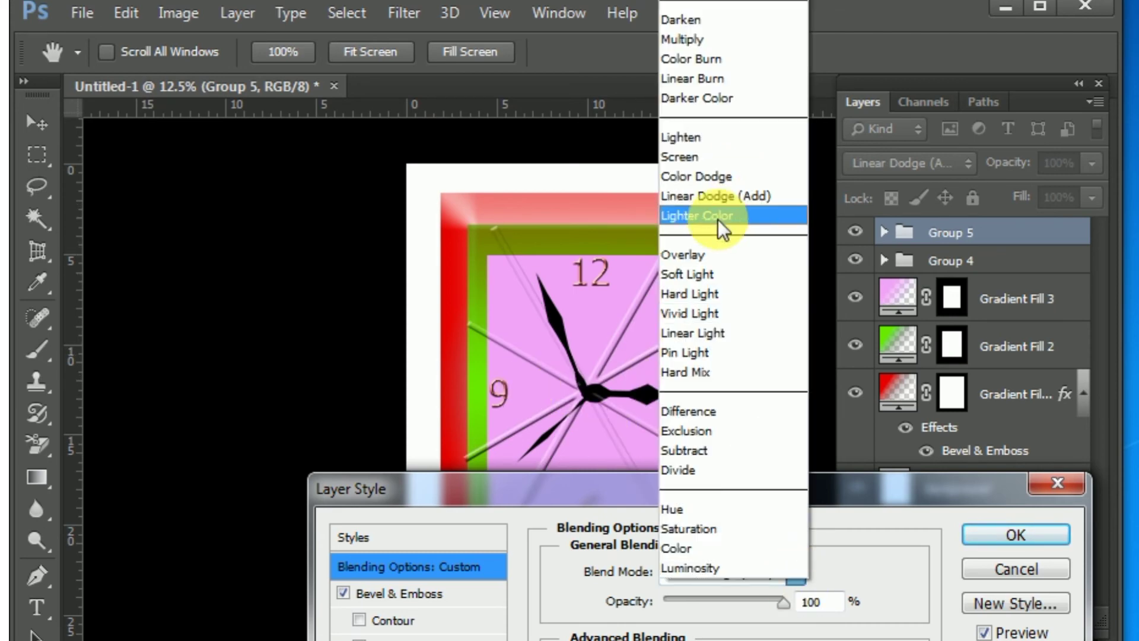
pyautogui.click(718, 254)
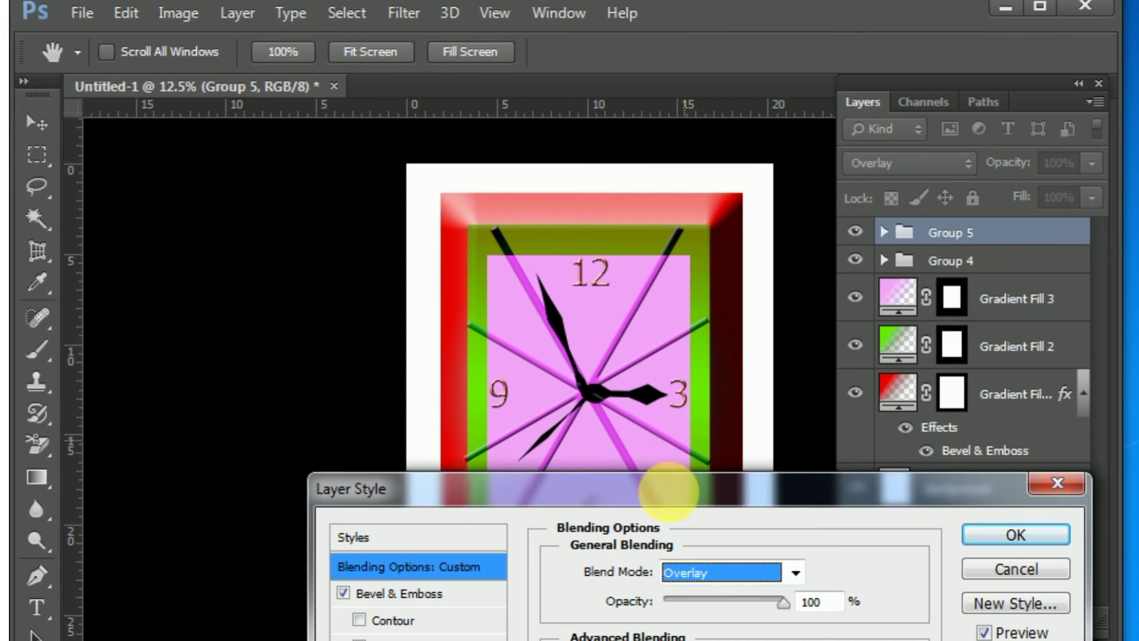
pyautogui.click(794, 573)
pyautogui.click(688, 35)
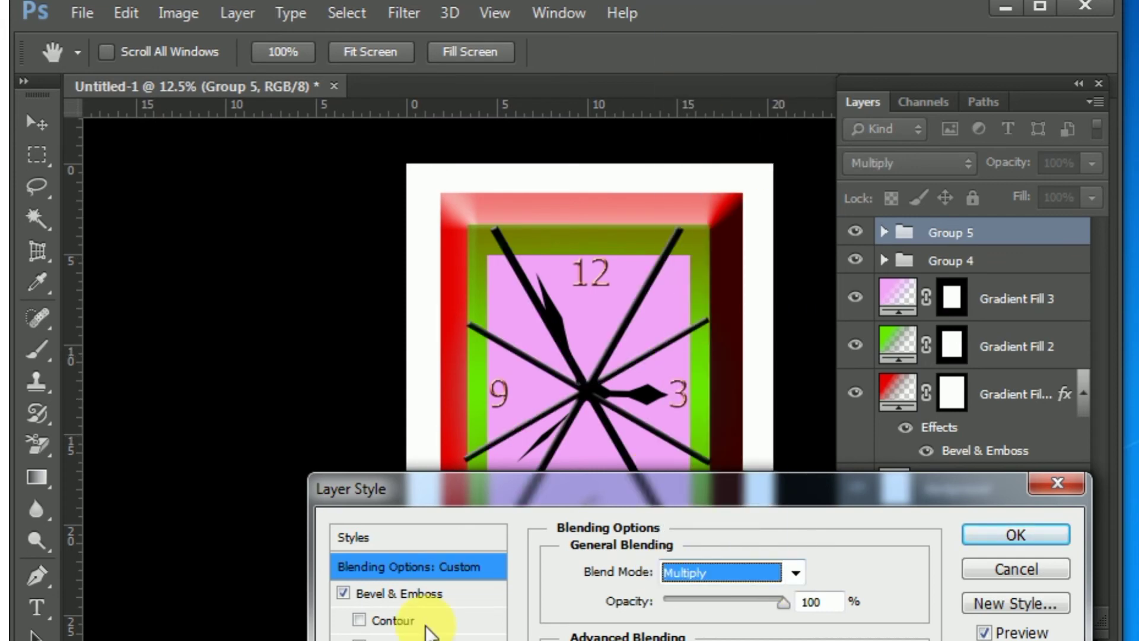
# Raise the bevel Depth to 1000%, set Technique to Chisel Hard, and apply the style.
pyautogui.click(380, 593)
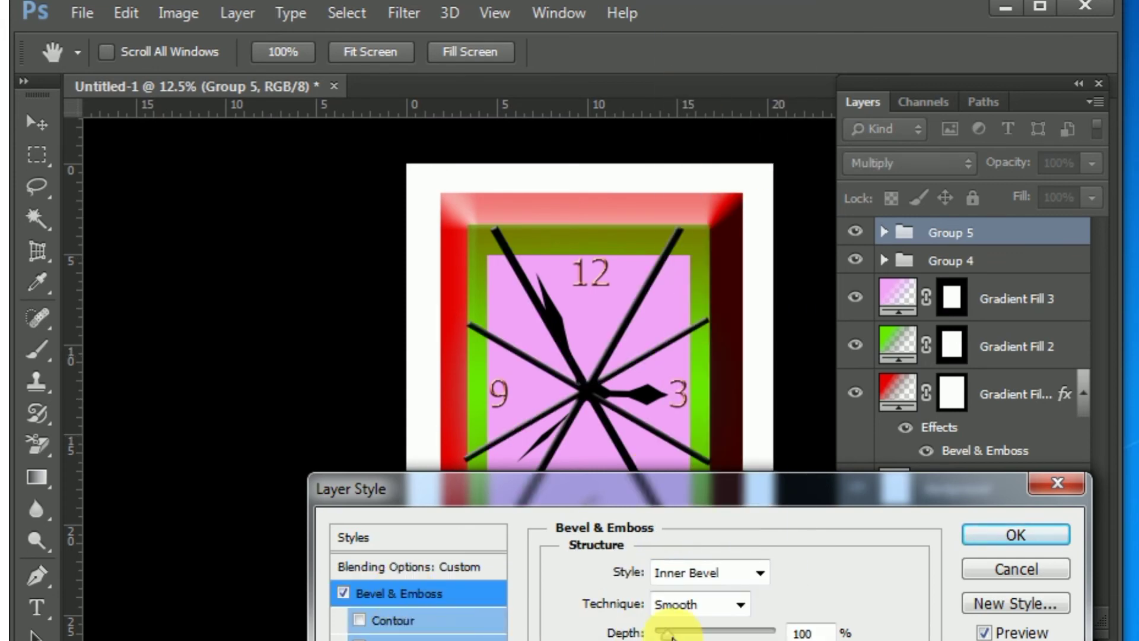
pyautogui.moveTo(668, 633); pyautogui.dragTo(747, 635)
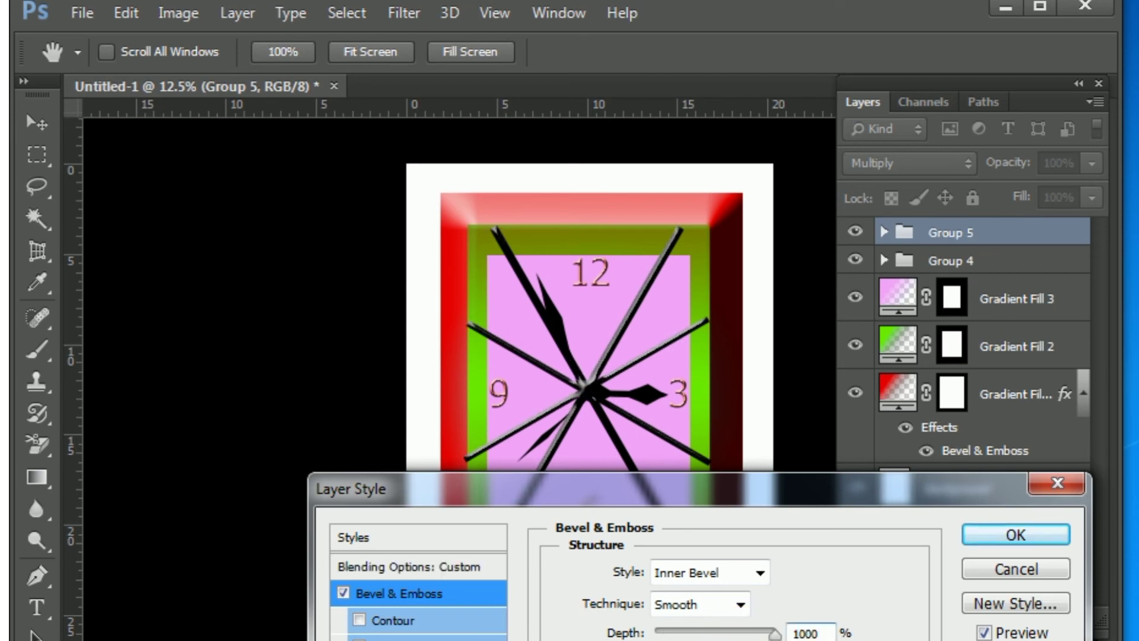
pyautogui.click(732, 605)
pyautogui.click(697, 630)
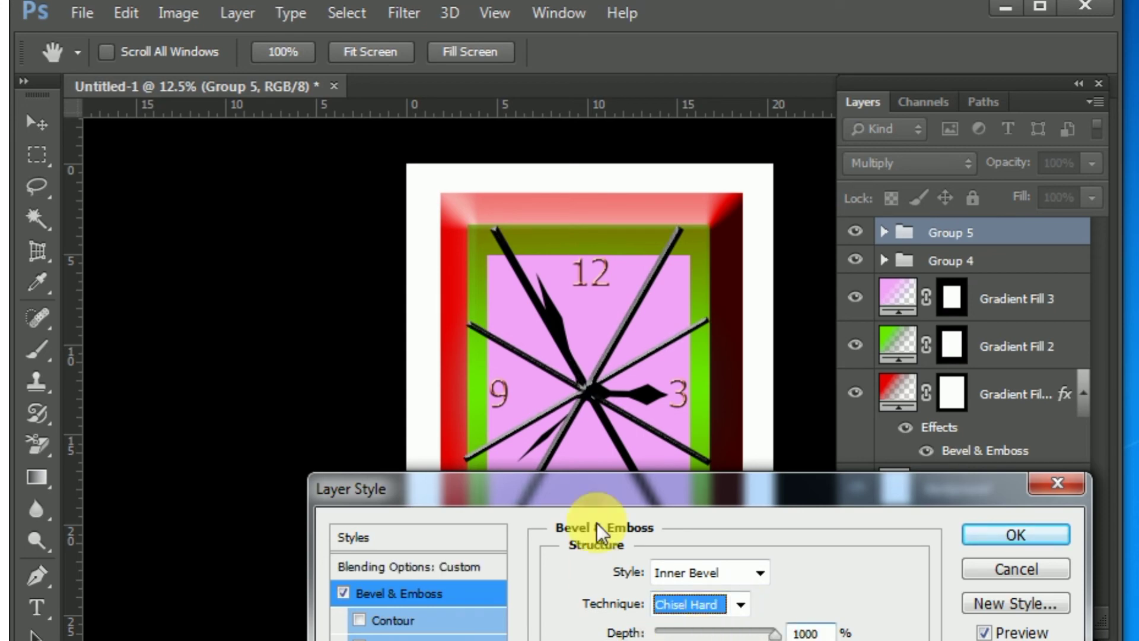
pyautogui.click(1008, 525)
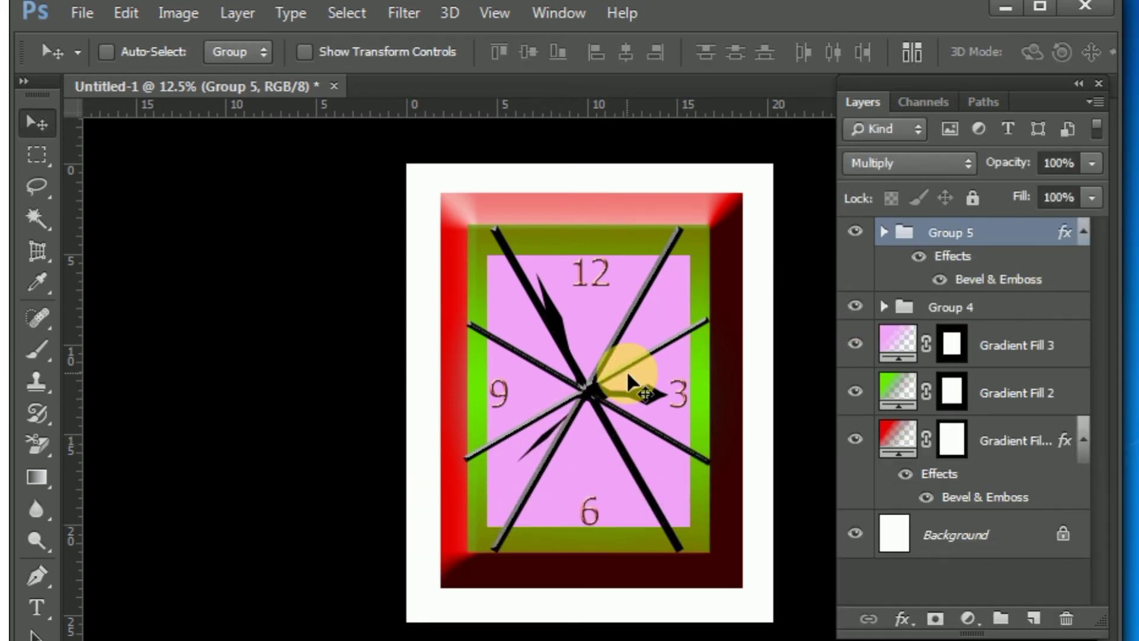
# Add a layer mask to Group 5 and blank out a rectangle covering the pink clock face.
pyautogui.click(935, 618)
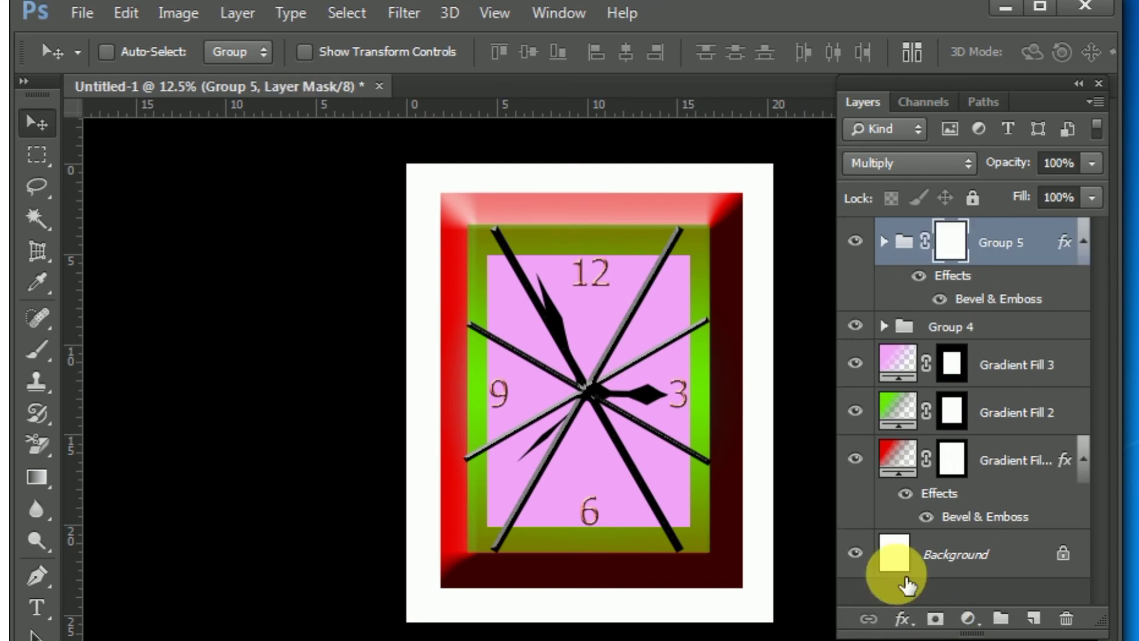
pyautogui.click(37, 155)
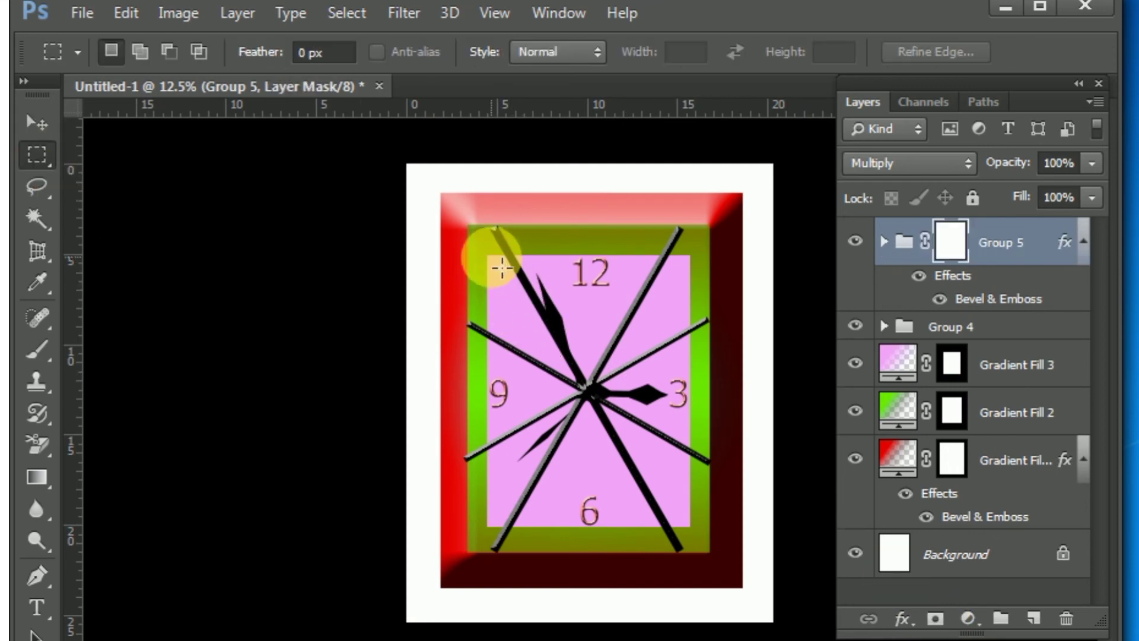
pyautogui.moveTo(498, 263)
pyautogui.mouseDown()
pyautogui.moveTo(699, 485)
pyautogui.moveTo(707, 535)
pyautogui.mouseUp()
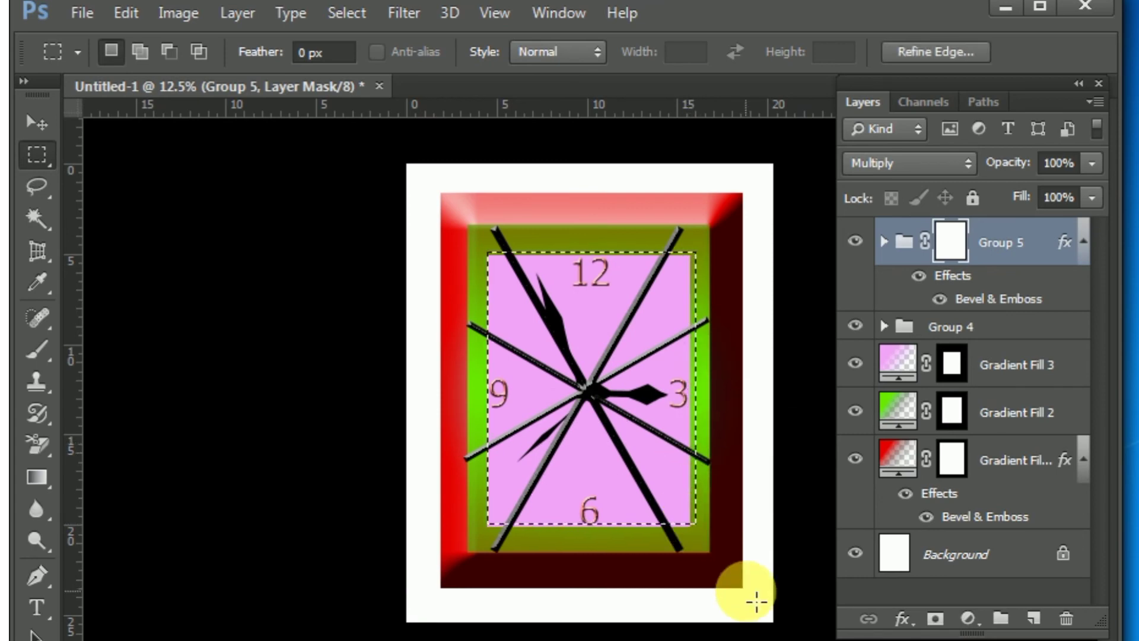
pyautogui.moveTo(490, 257)
pyautogui.mouseDown()
pyautogui.moveTo(504, 280)
pyautogui.moveTo(630, 356)
pyautogui.moveTo(669, 415)
pyautogui.moveTo(690, 531)
pyautogui.moveTo(705, 538)
pyautogui.mouseUp()
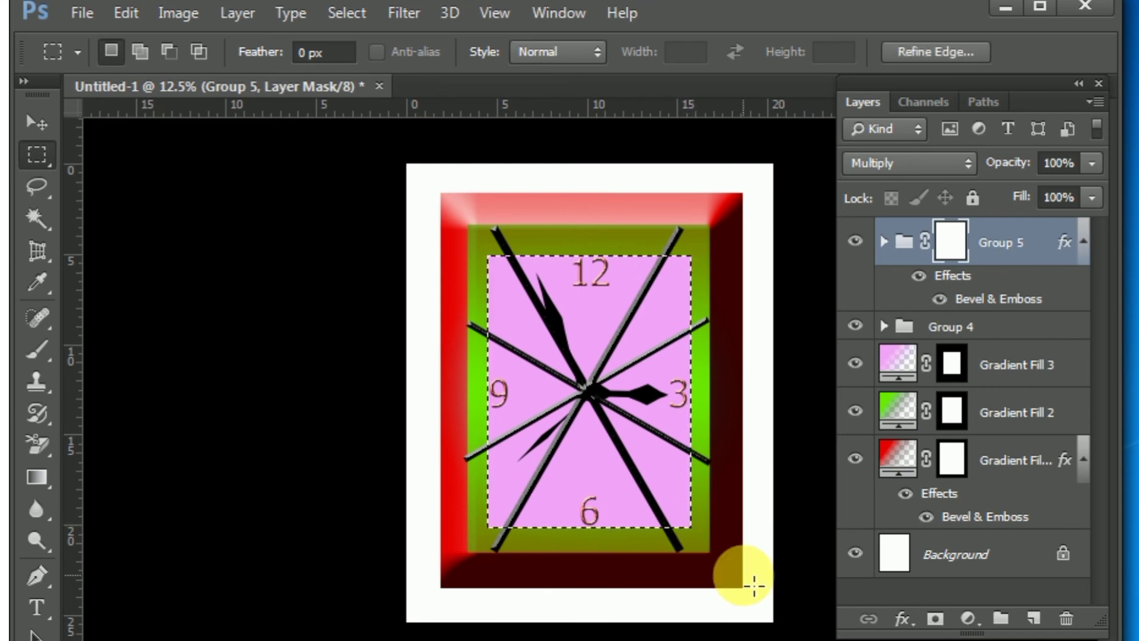
pyautogui.press('Delete')
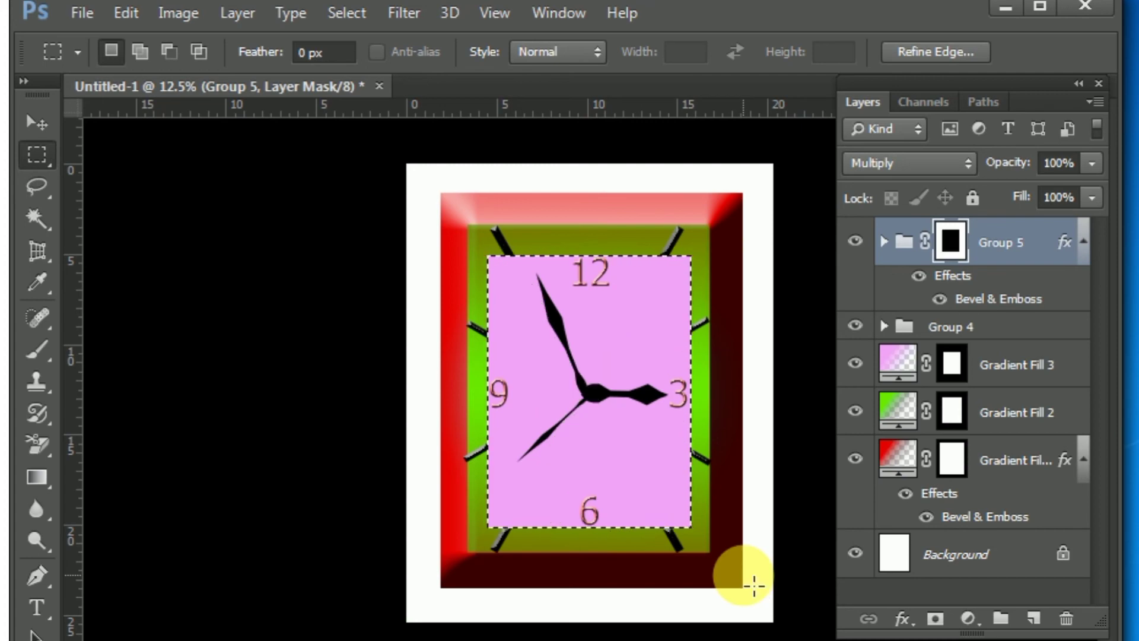
# Deselect, apply Bevel & Emboss to Group 4's hands and numerals, then add Layer 4 above Group 5.
pyautogui.click(648, 599)
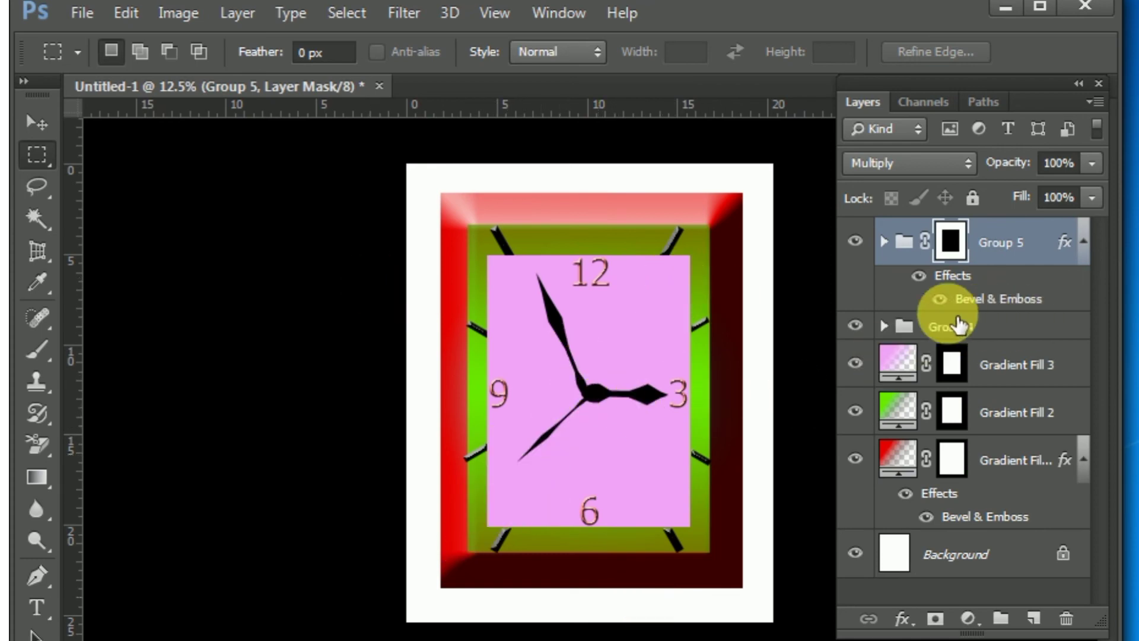
pyautogui.click(986, 328)
pyautogui.rightClick(992, 338)
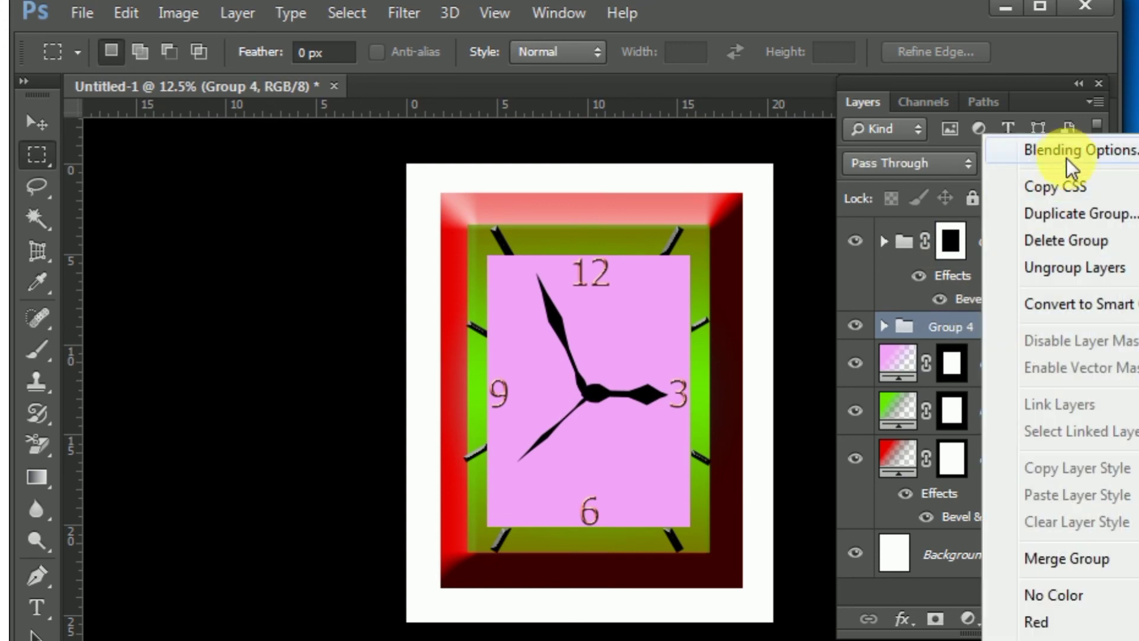
pyautogui.click(1066, 153)
pyautogui.click(378, 595)
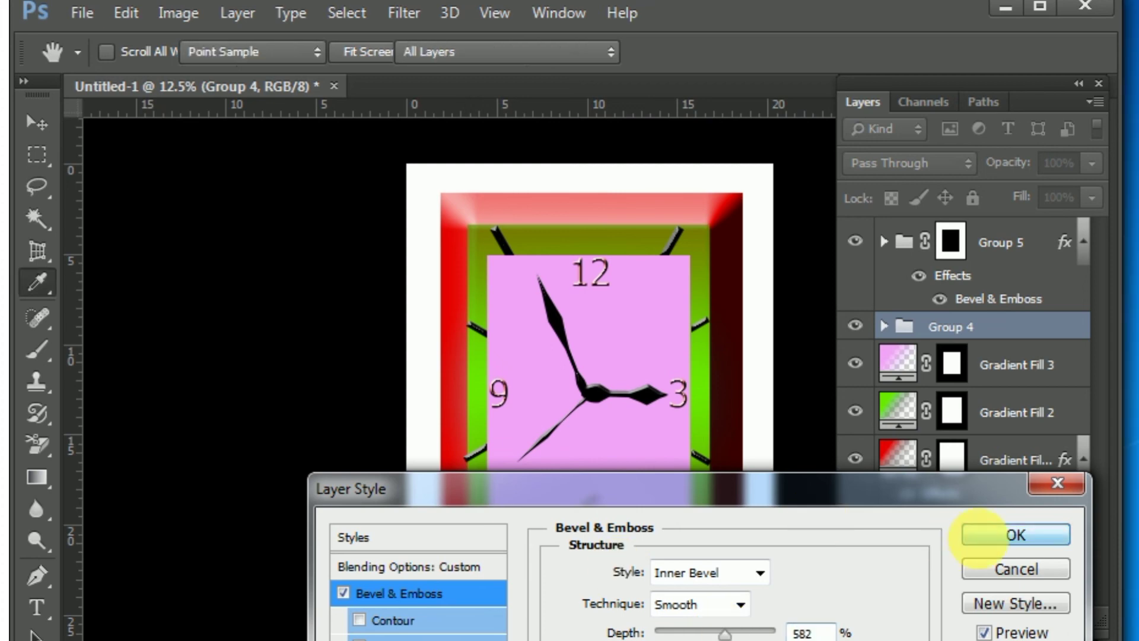
pyautogui.click(1003, 537)
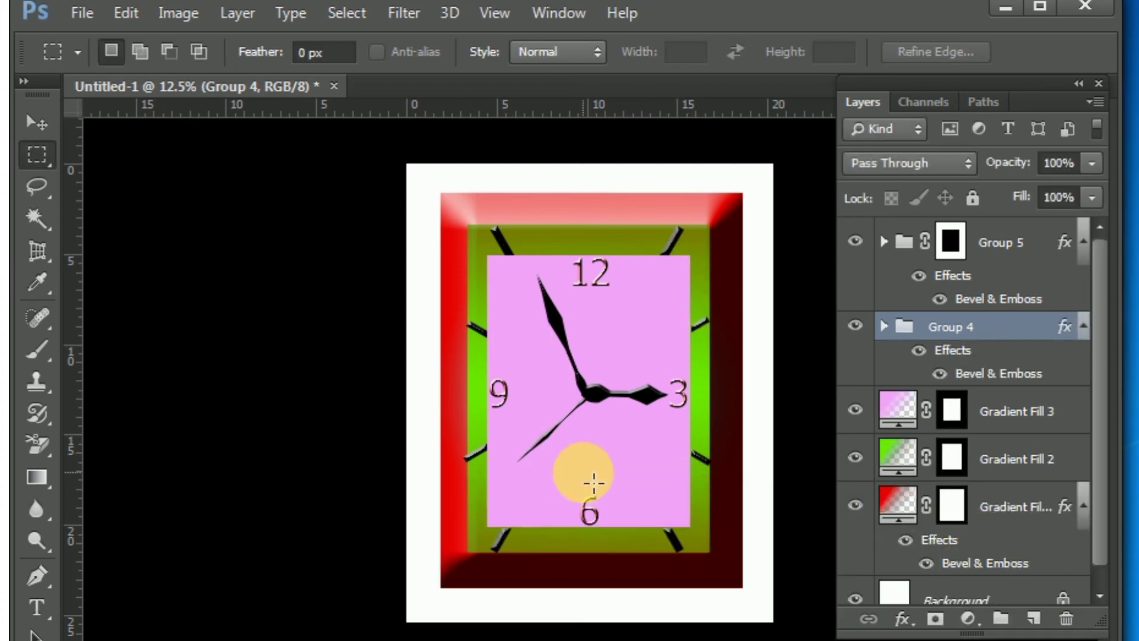
pyautogui.click(1009, 243)
pyautogui.click(1033, 618)
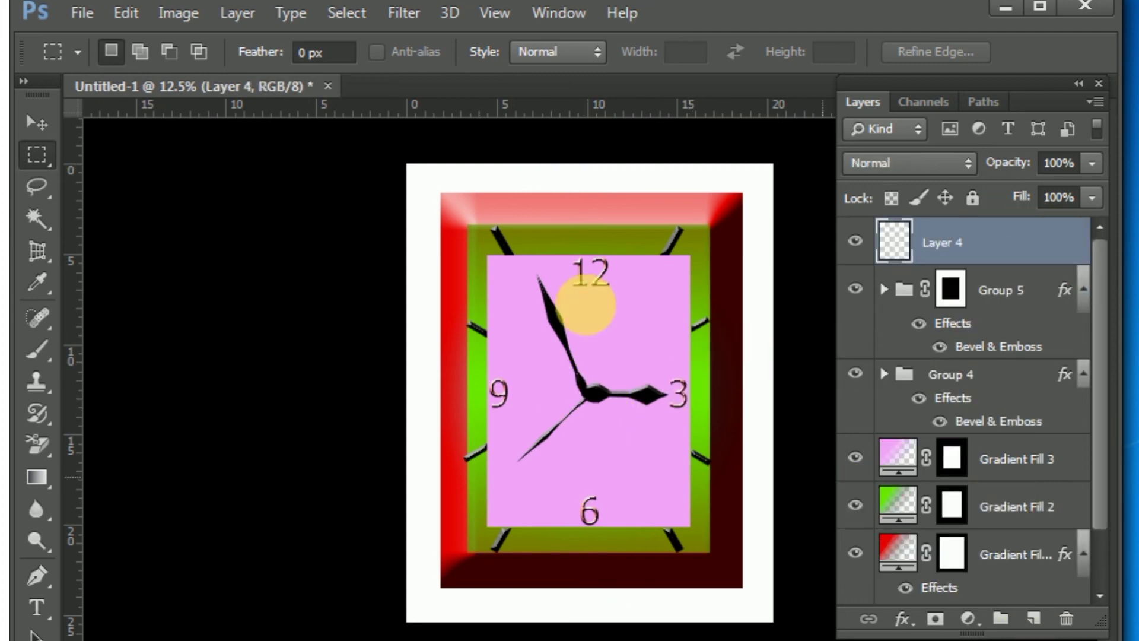
# Fill a tiny elliptical selection with white and move the dot onto the hands' pivot.
pyautogui.rightClick(40, 162)
pyautogui.click(109, 172)
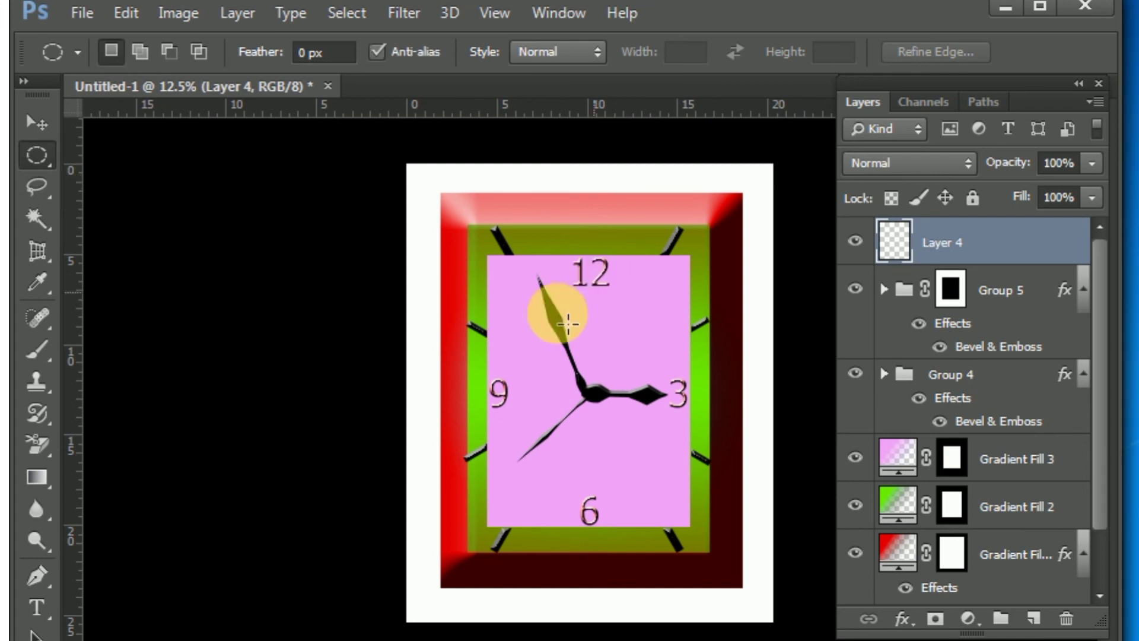
pyautogui.moveTo(610, 337); pyautogui.dragTo(600, 327)
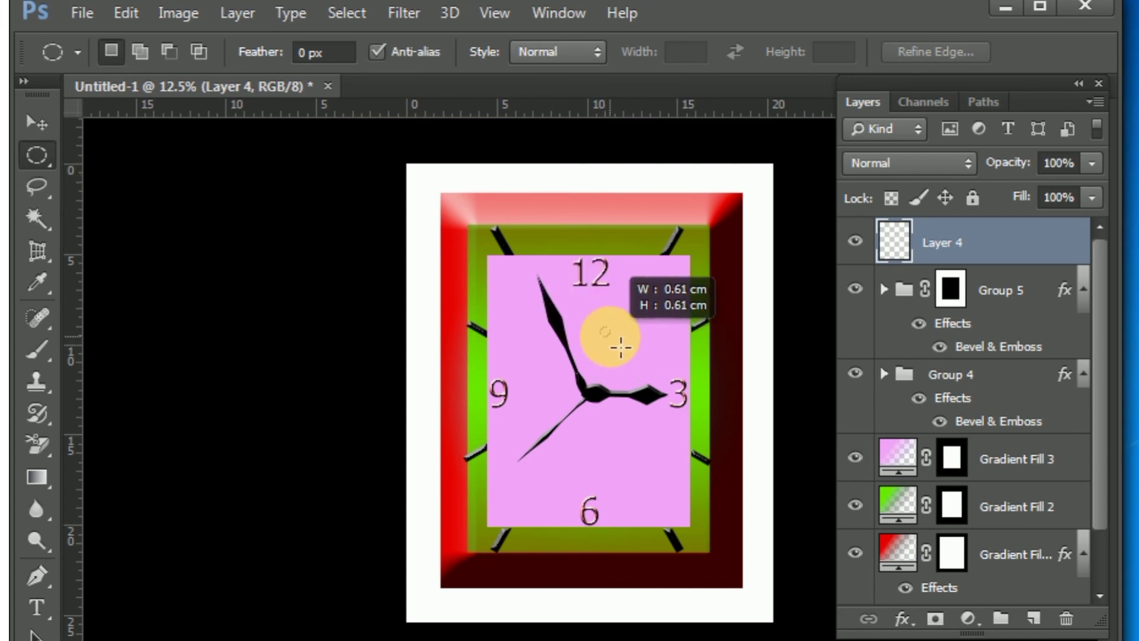
pyautogui.hotkey('ctrl', 'BackSpace')
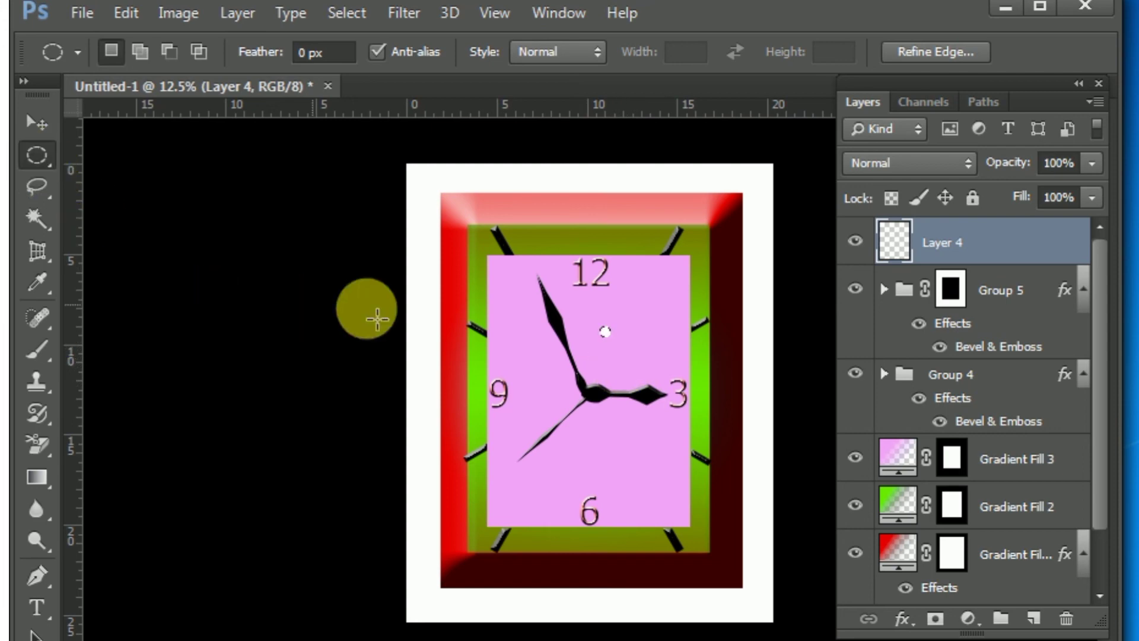
pyautogui.click(37, 123)
pyautogui.moveTo(641, 347); pyautogui.dragTo(618, 407)
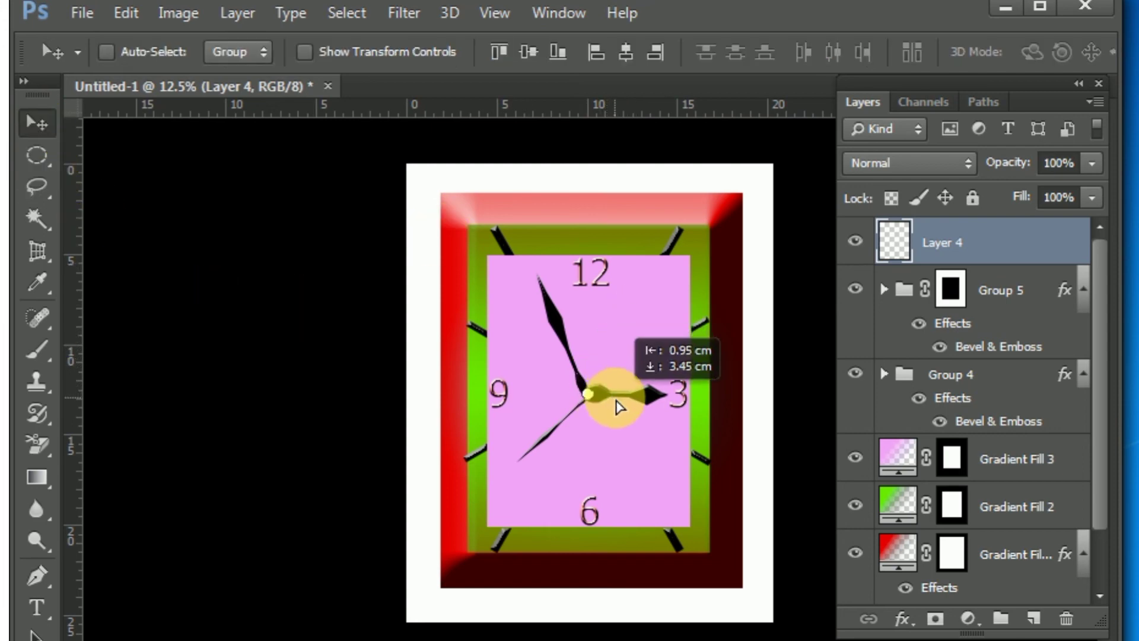
# Give the white dot layer a Bevel & Emboss effect.
pyautogui.rightClick(1008, 248)
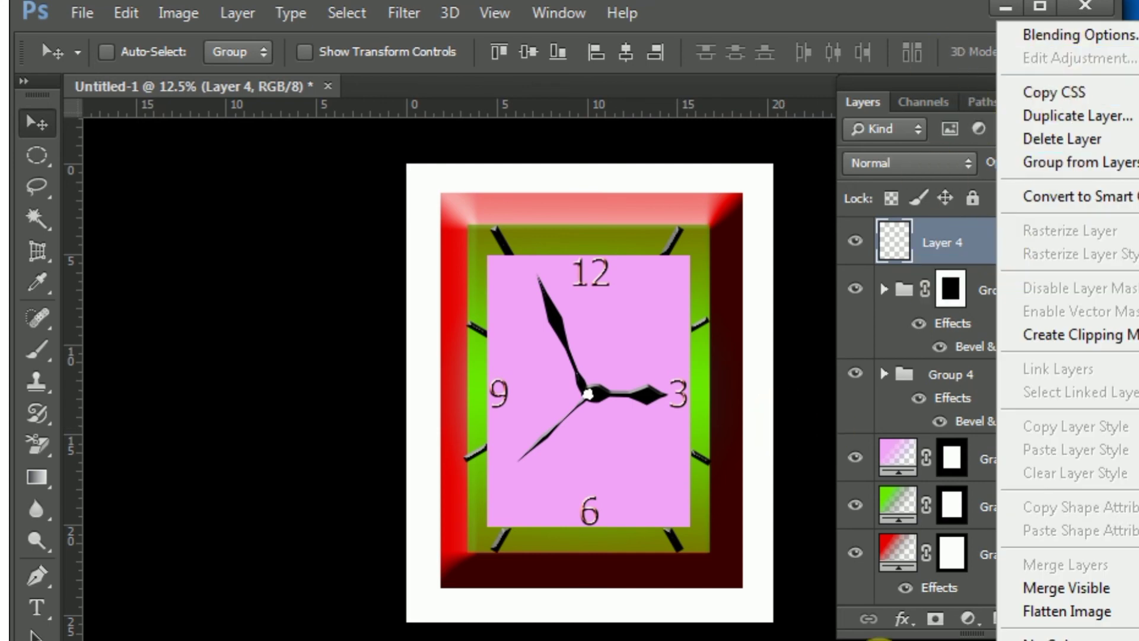
pyautogui.click(1073, 40)
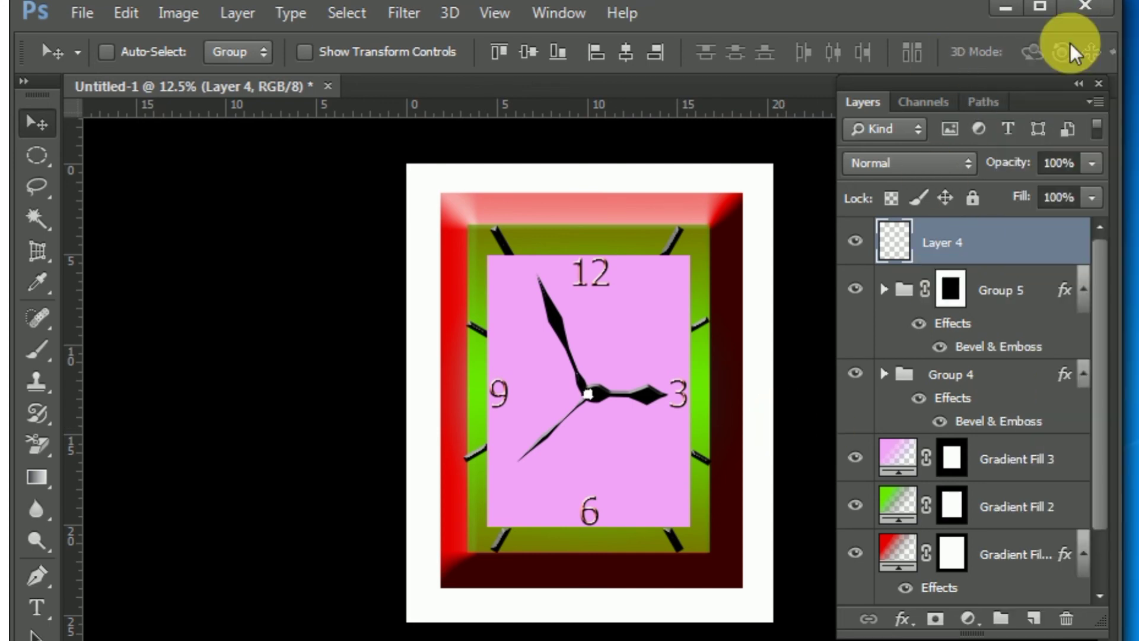
pyautogui.click(425, 593)
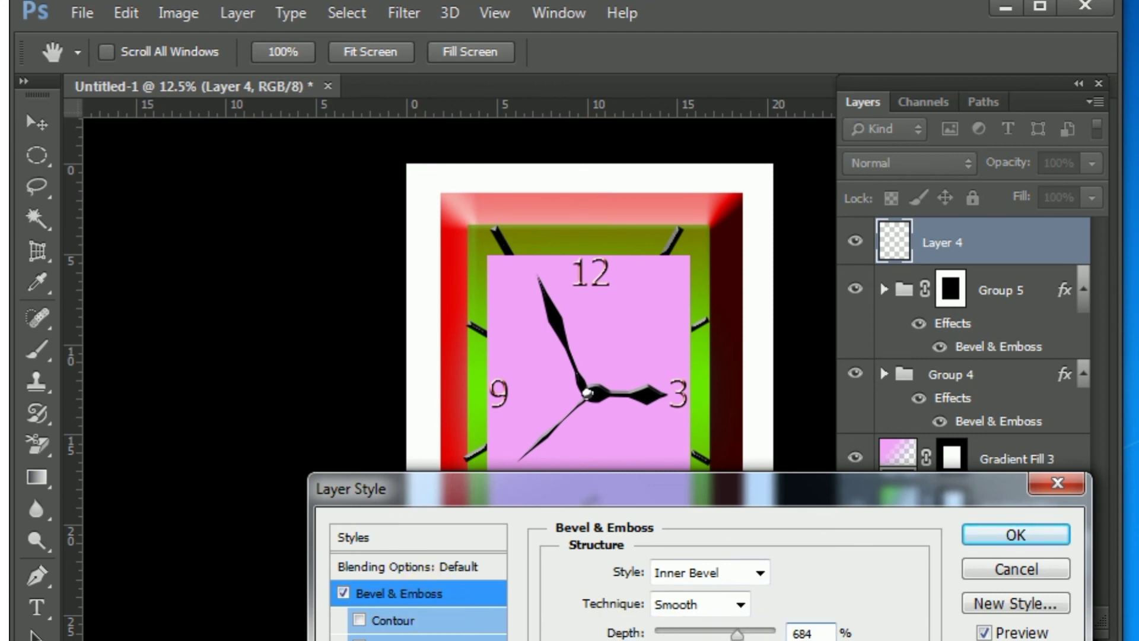
pyautogui.click(1017, 535)
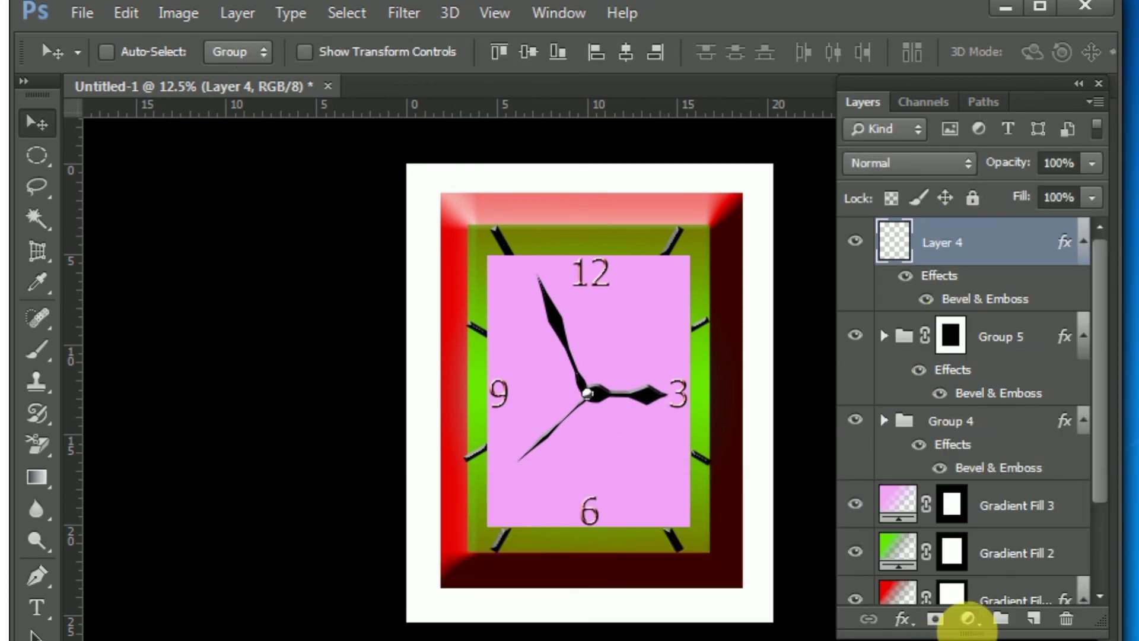
# Add a salmon-peach Solid Color fill layer and nudge it onto the clock centre.
pyautogui.click(968, 619)
pyautogui.click(1025, 83)
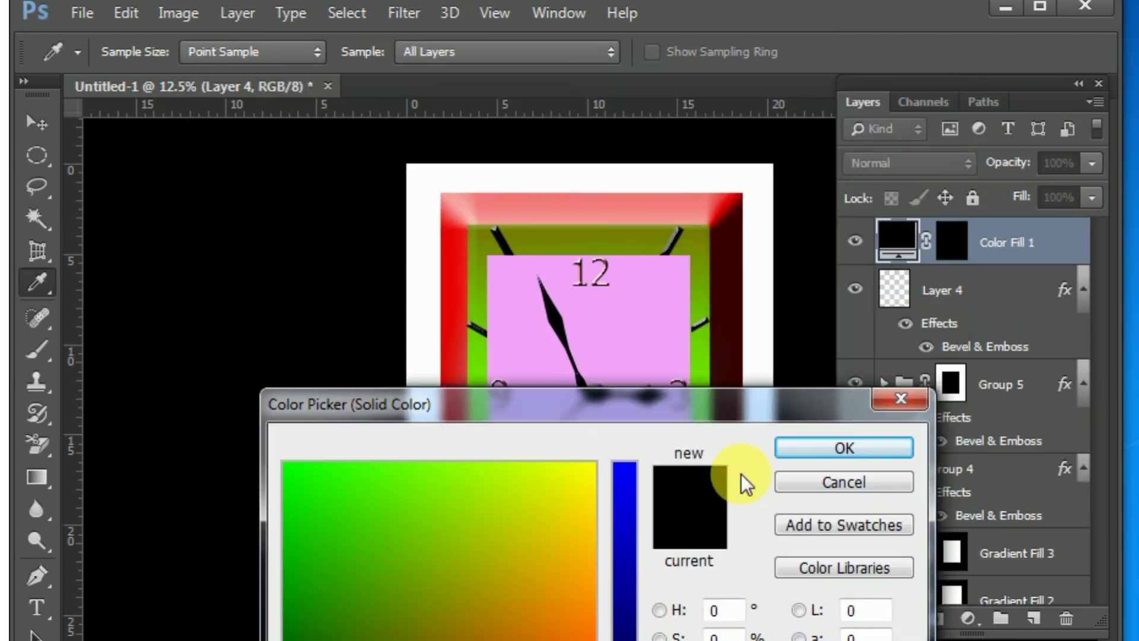
pyautogui.click(595, 574)
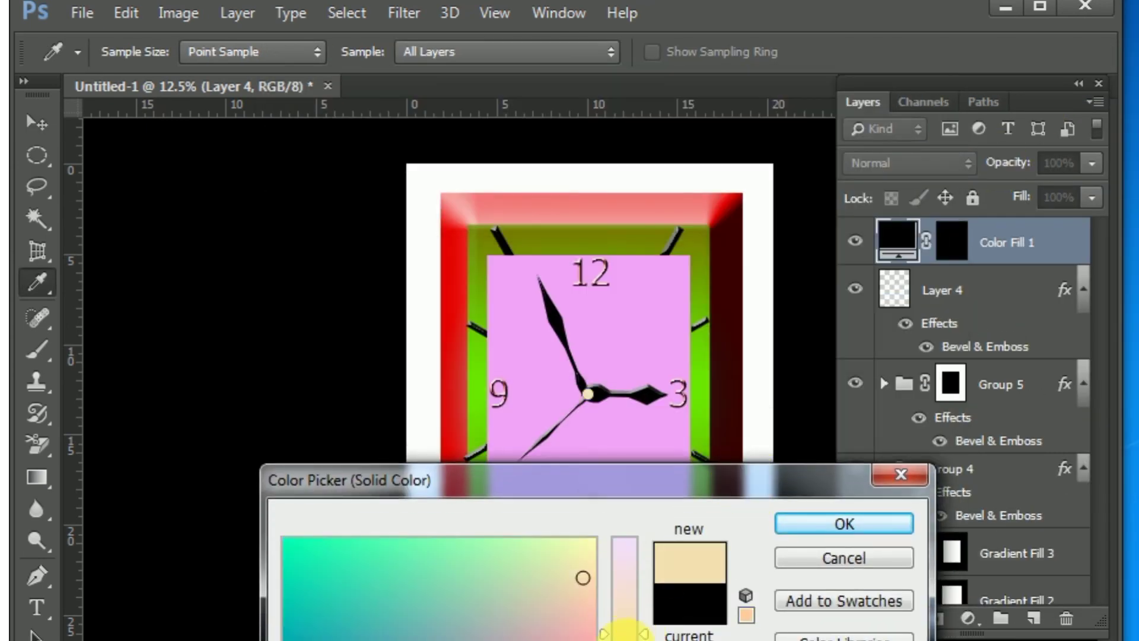
pyautogui.moveTo(584, 577); pyautogui.dragTo(568, 639)
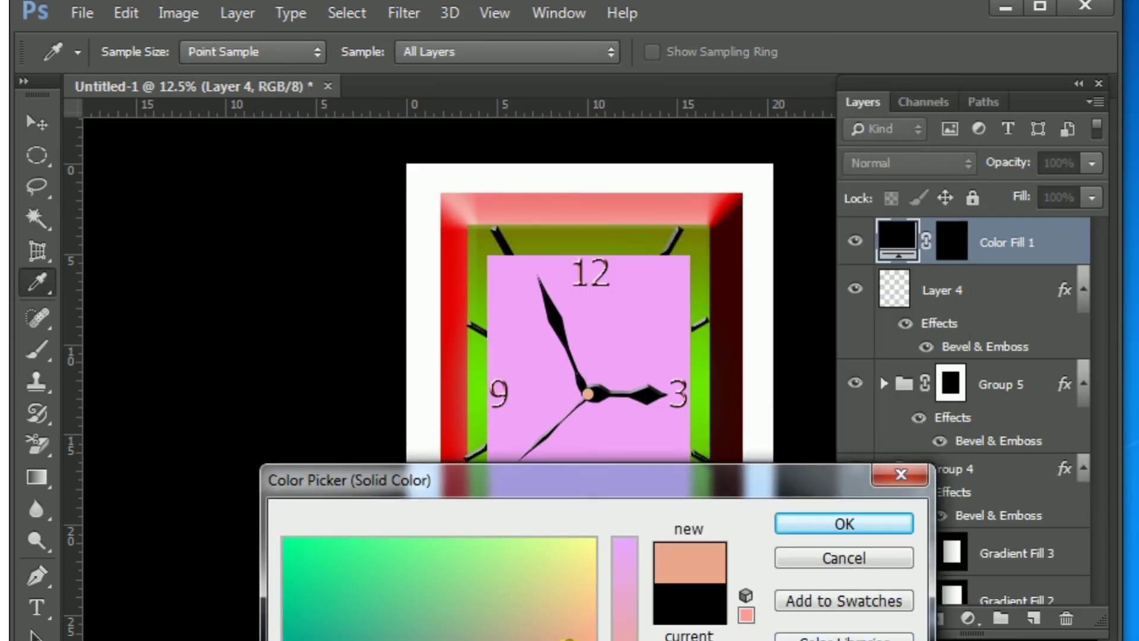
pyautogui.click(869, 518)
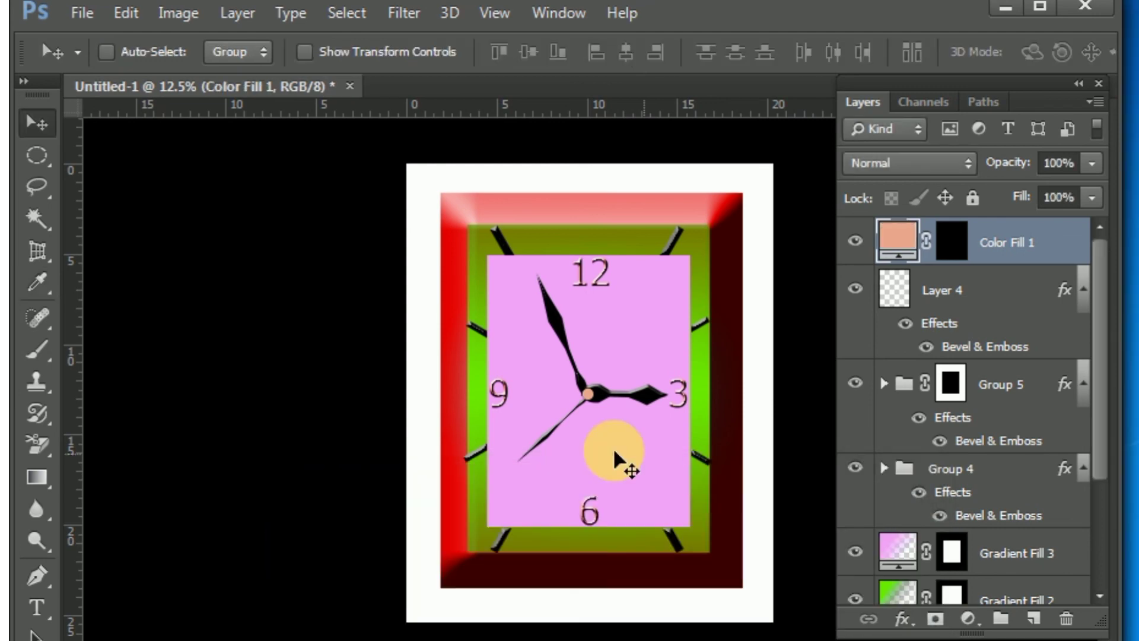
pyautogui.moveTo(618, 460)
pyautogui.mouseDown()
pyautogui.moveTo(630, 464)
pyautogui.moveTo(616, 460)
pyautogui.mouseUp()
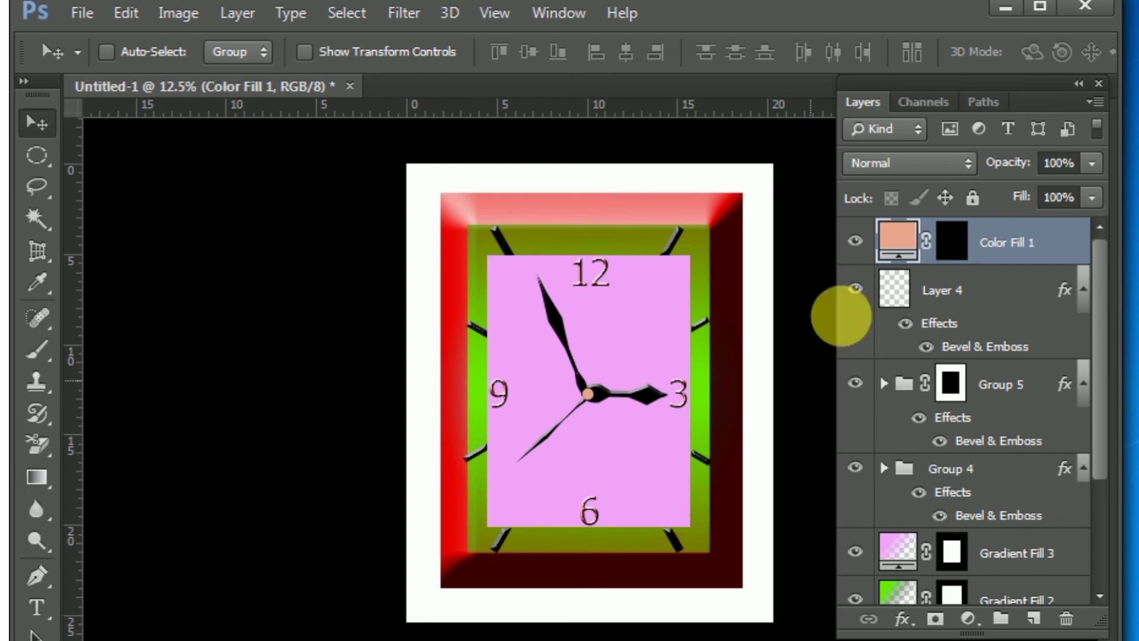
# Apply Bevel & Emboss at 582% depth to the peach pin layer.
pyautogui.click(902, 619)
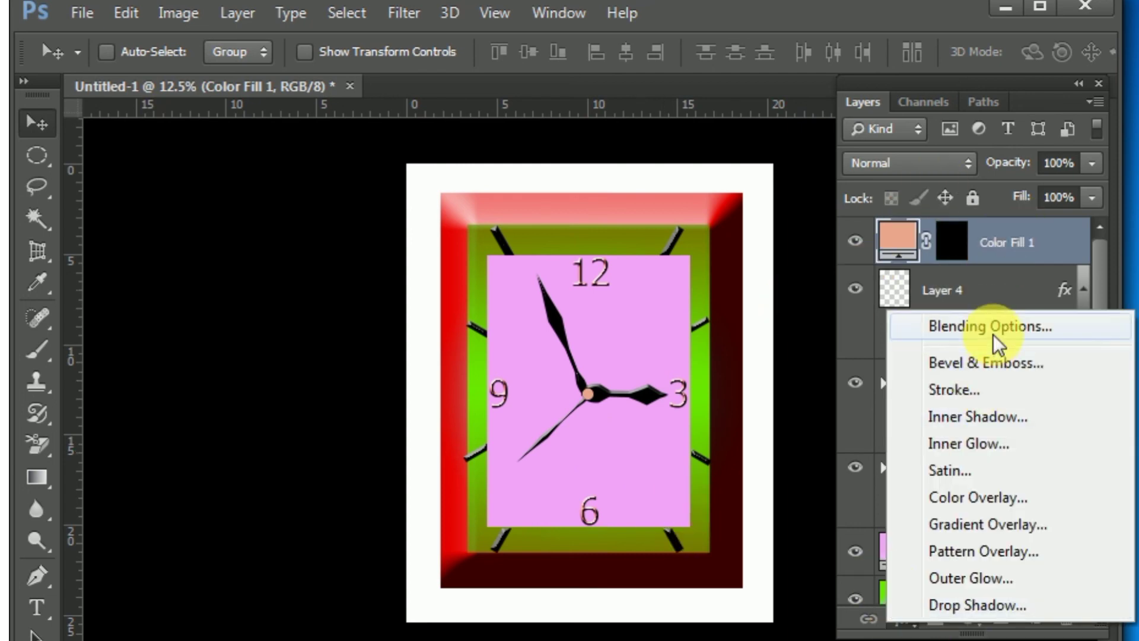
pyautogui.click(992, 361)
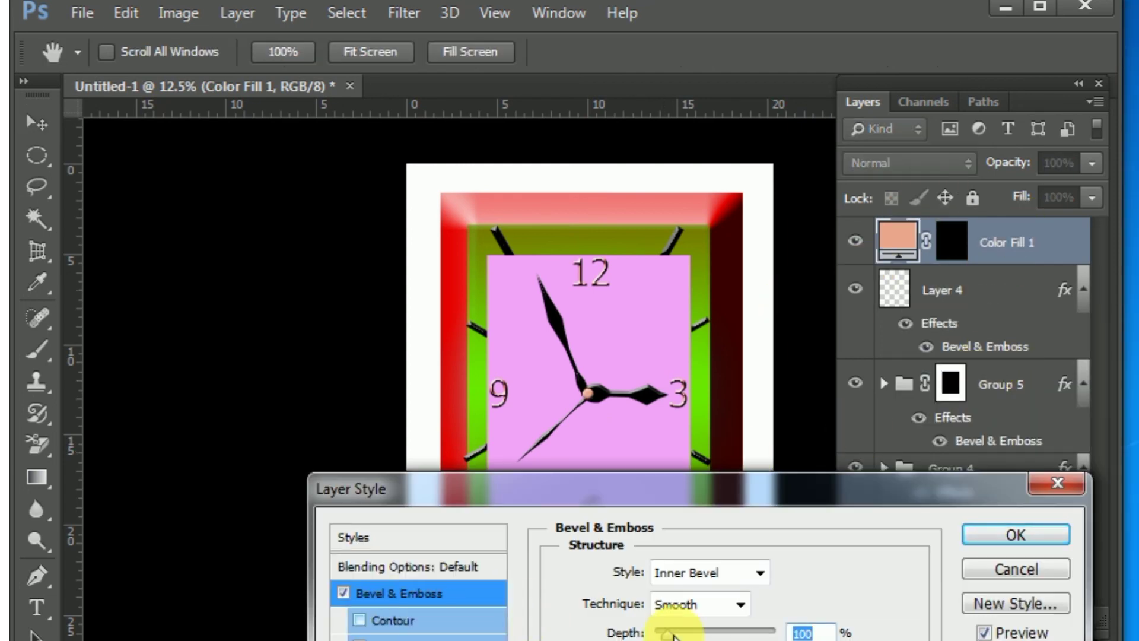
pyautogui.click(725, 634)
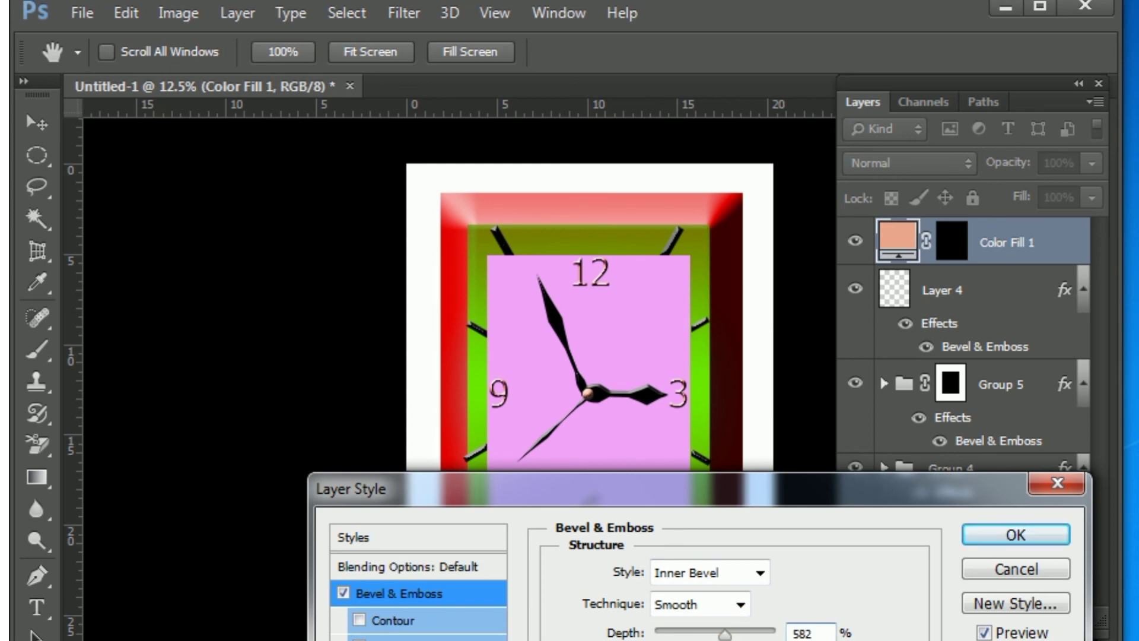
pyautogui.click(1043, 528)
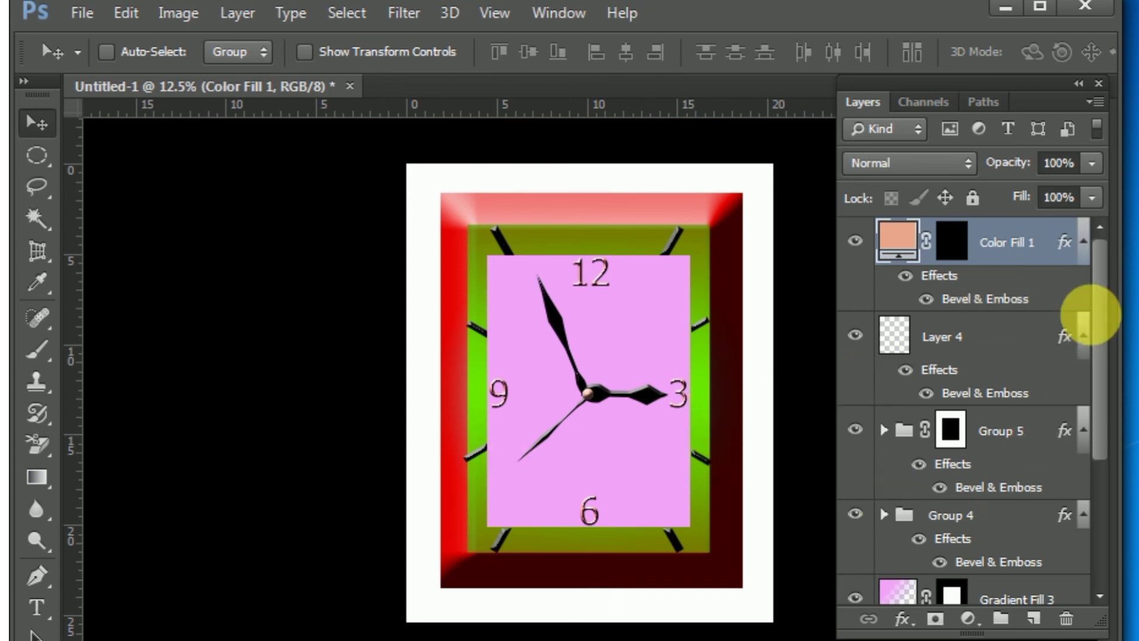
pyautogui.moveTo(1091, 315); pyautogui.dragTo(1088, 481)
# Group Group 5 through Gradient Fill 1 into Group 6 and add a black Color Fill above Background.
pyautogui.keyDown('shift'); pyautogui.click(987, 497); pyautogui.keyUp('shift')
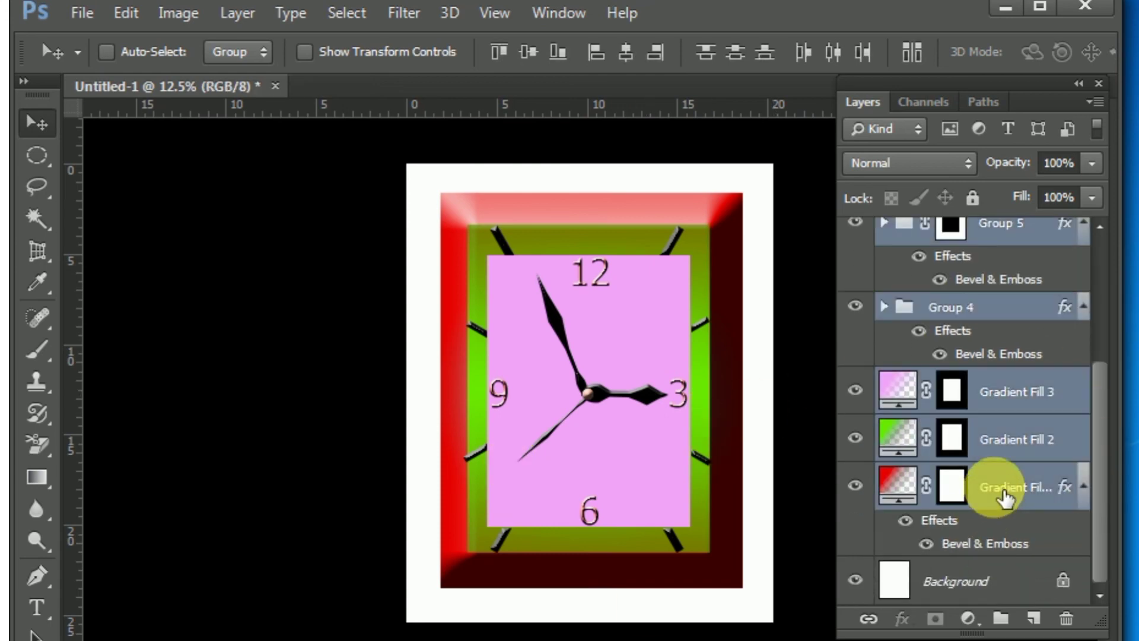
pyautogui.hotkey('ctrl', 'g')
pyautogui.click(942, 270)
pyautogui.click(969, 619)
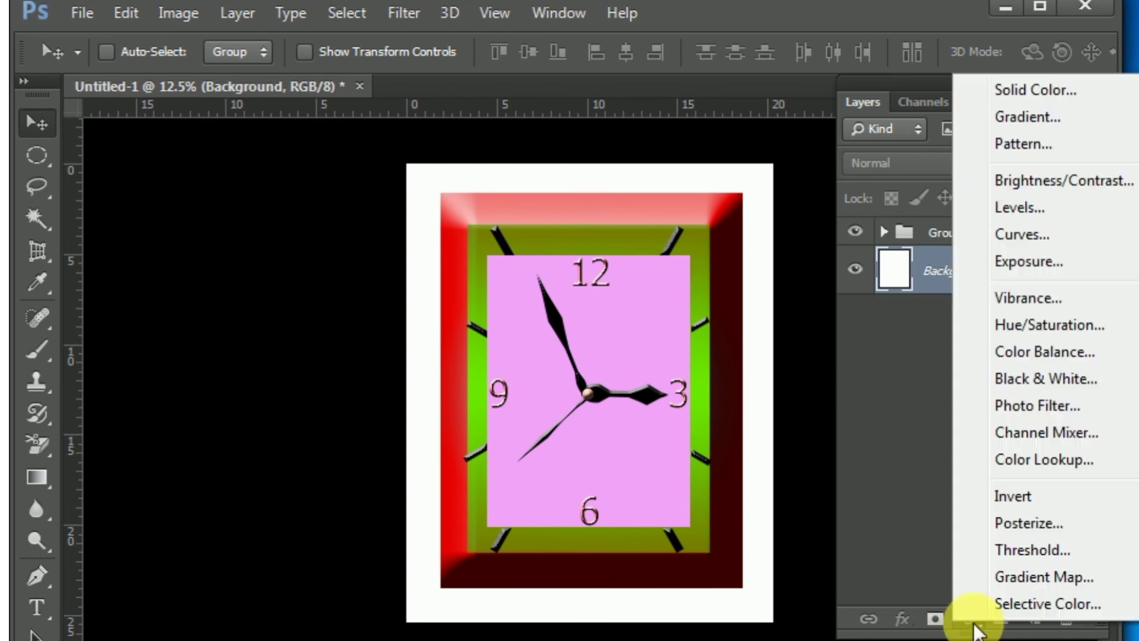
pyautogui.click(1051, 101)
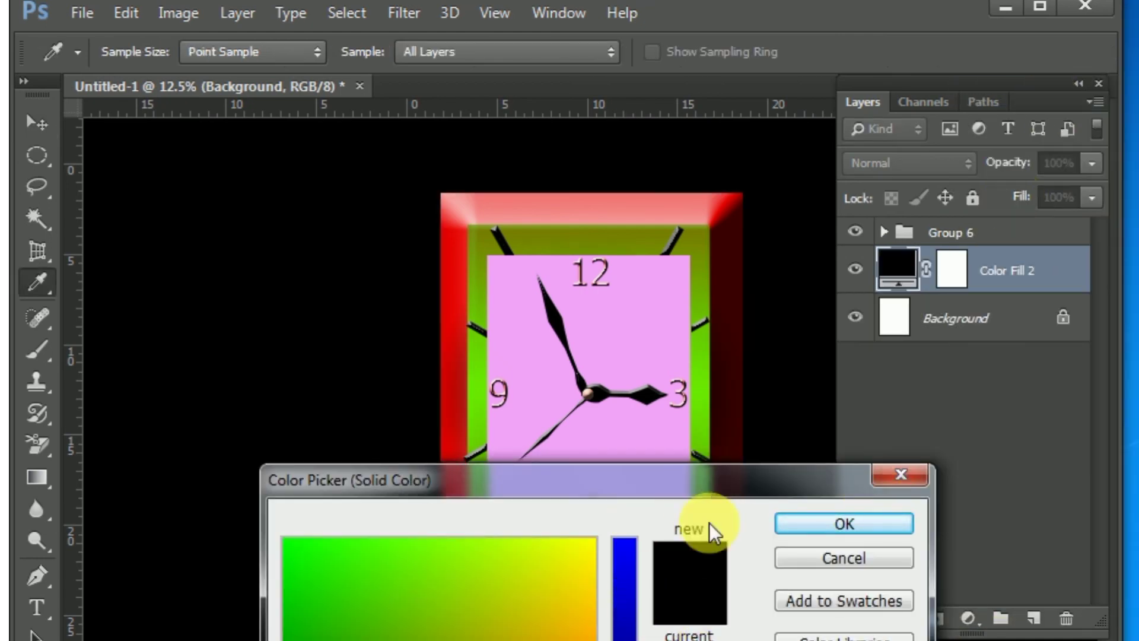
pyautogui.moveTo(673, 490); pyautogui.dragTo(641, 561)
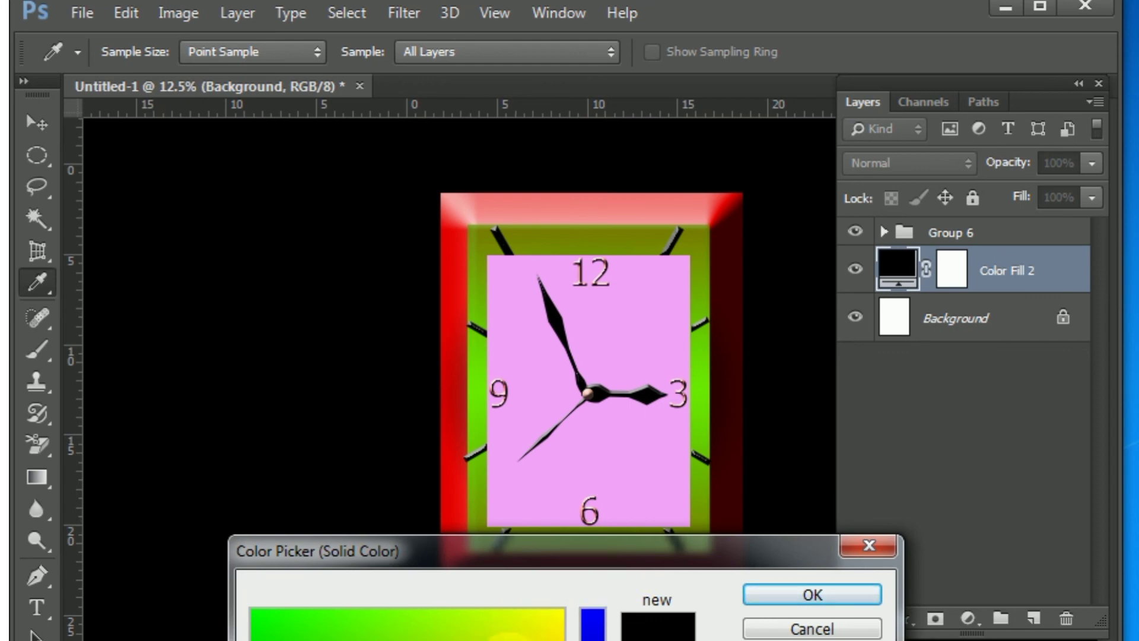
pyautogui.click(822, 594)
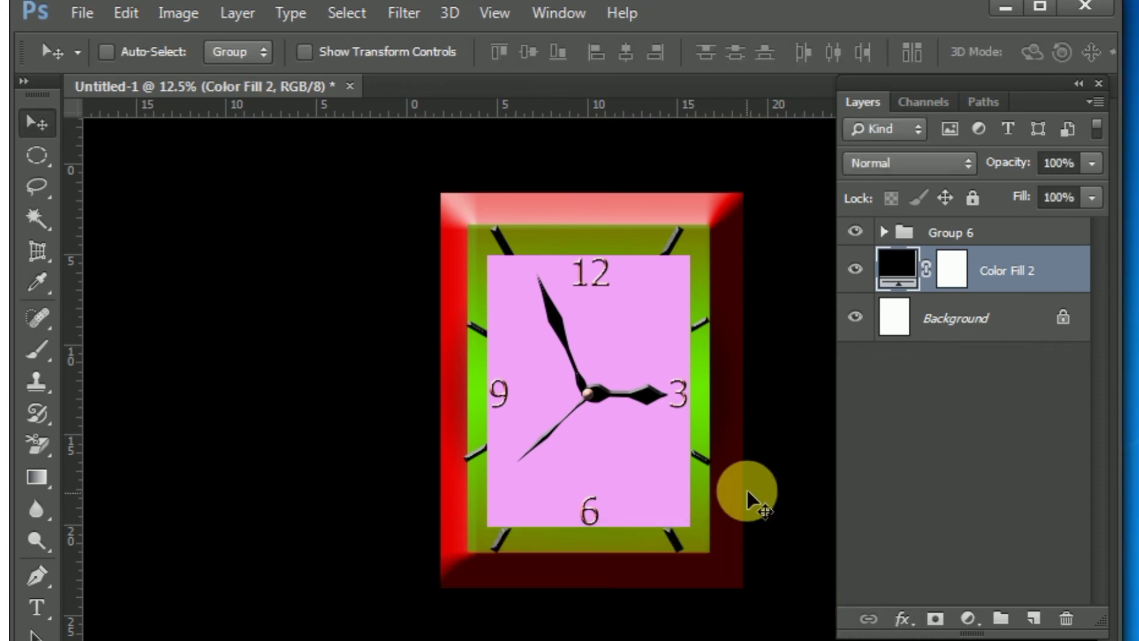
pyautogui.click(82, 12)
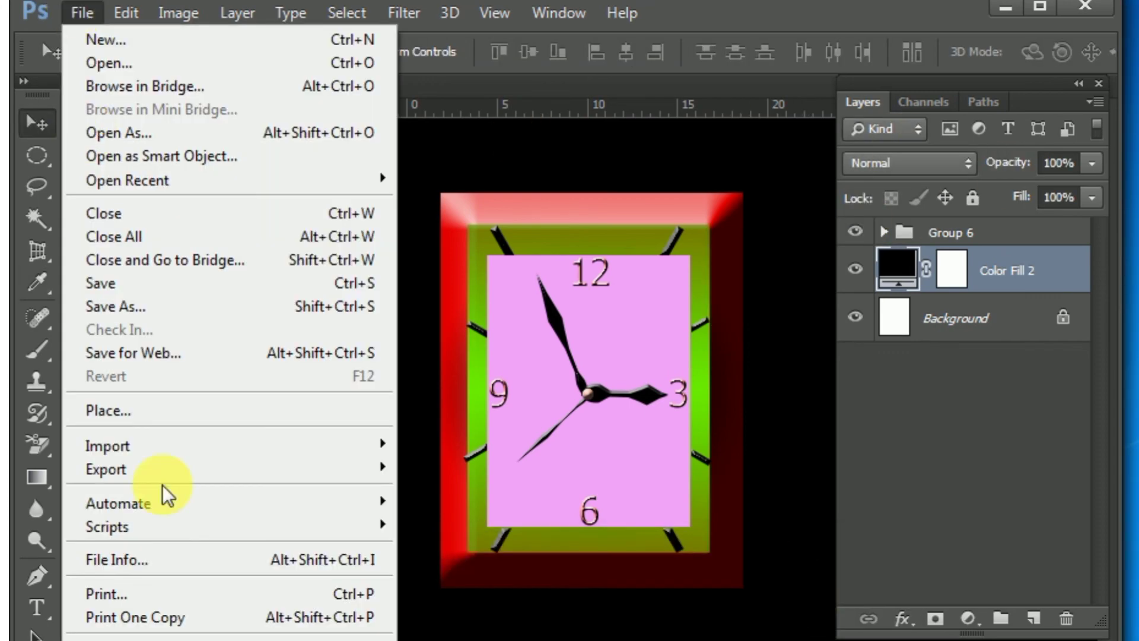
# Save the image as JPEG 'clock' on Local Disk (D:) at Maximum quality 12.
pyautogui.click(137, 304)
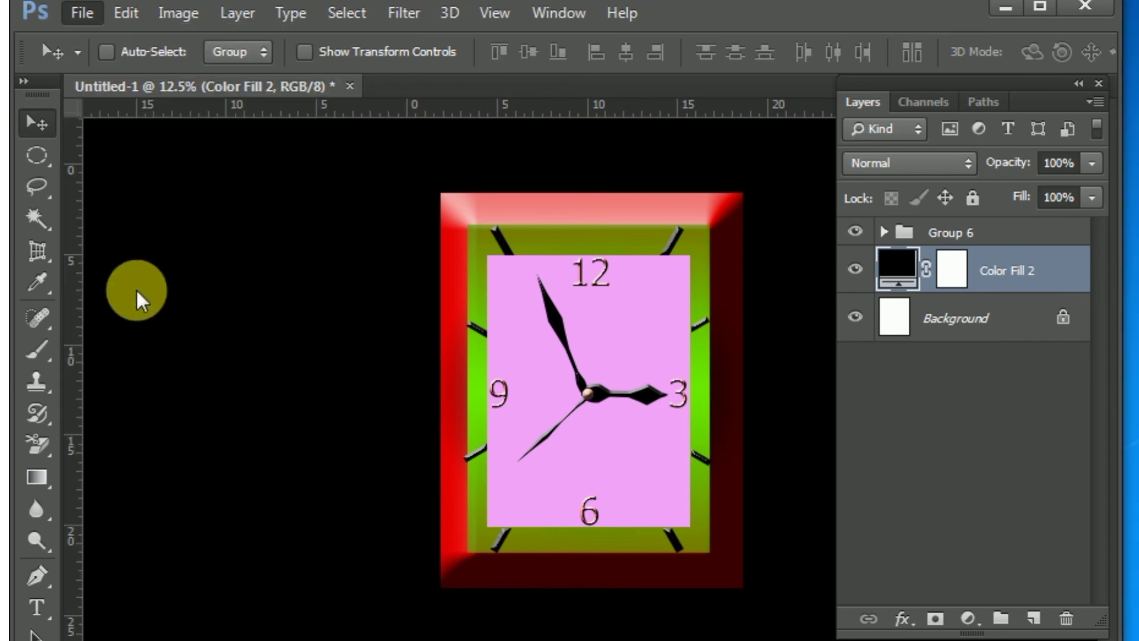
pyautogui.click(287, 353)
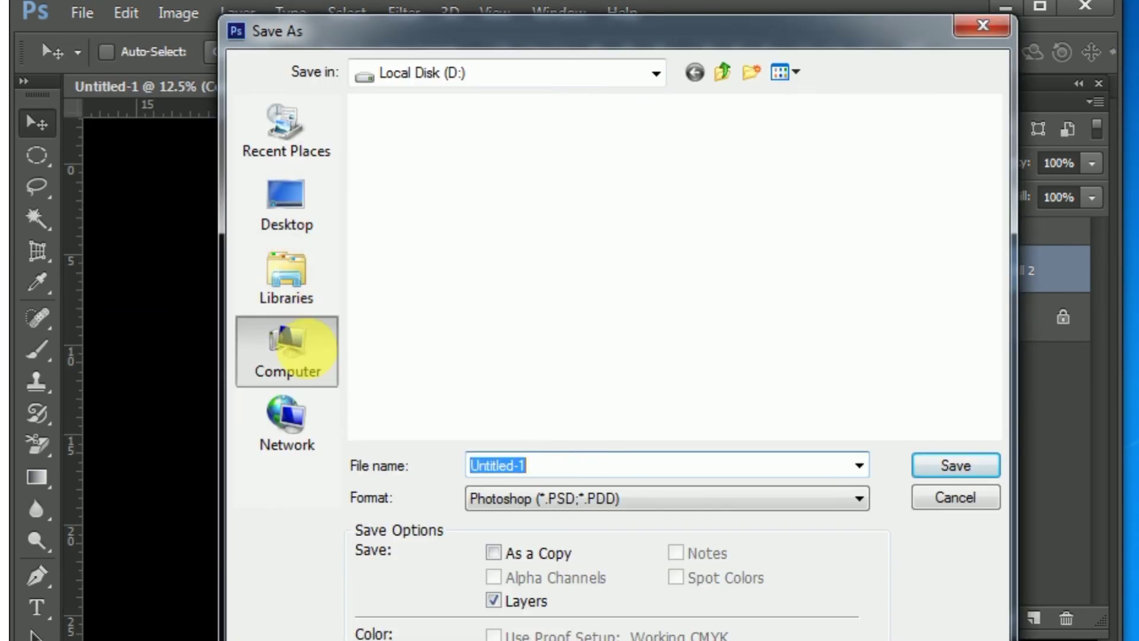
pyautogui.doubleClick(762, 153)
pyautogui.scroll(-1, 973, 297)
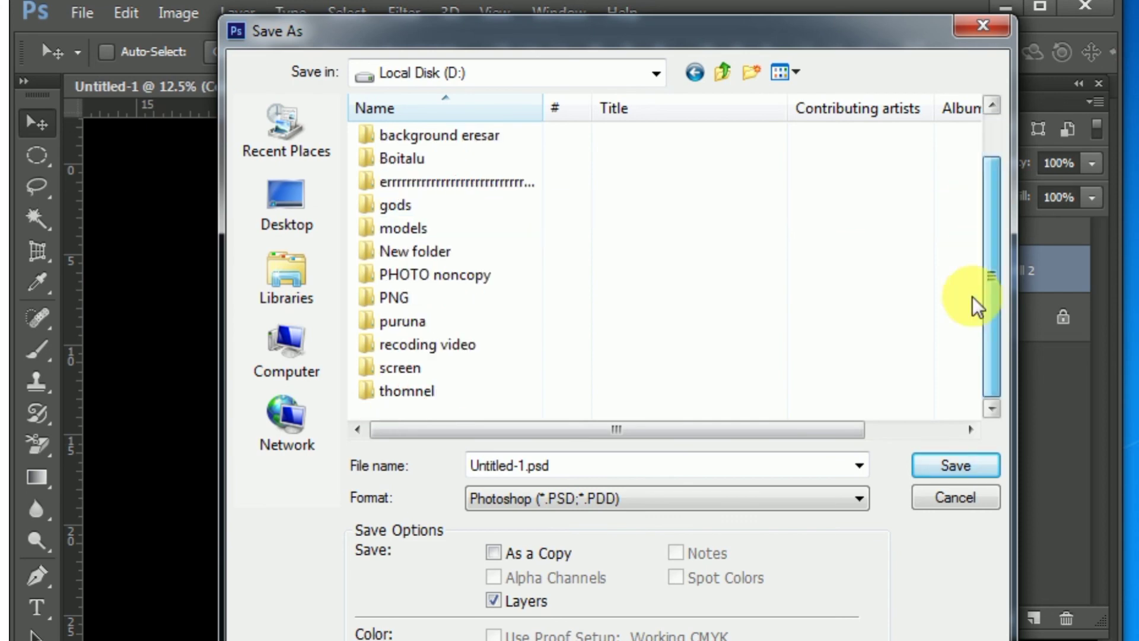
pyautogui.click(859, 502)
pyautogui.click(511, 290)
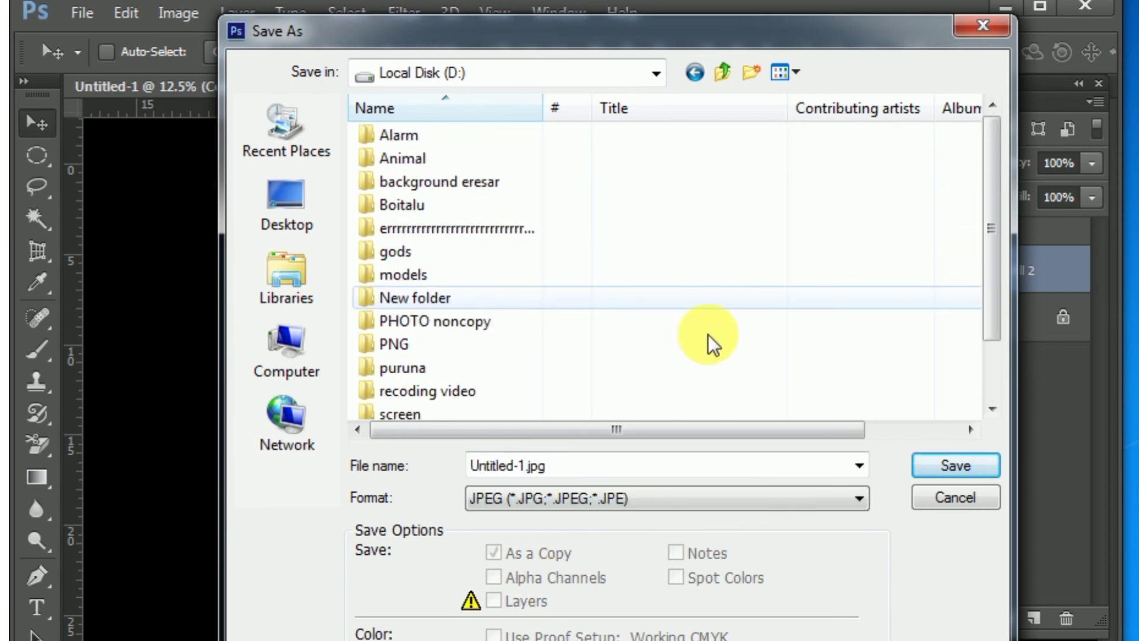
pyautogui.scroll(-1, 987, 291)
pyautogui.moveTo(509, 466); pyautogui.dragTo(572, 468)
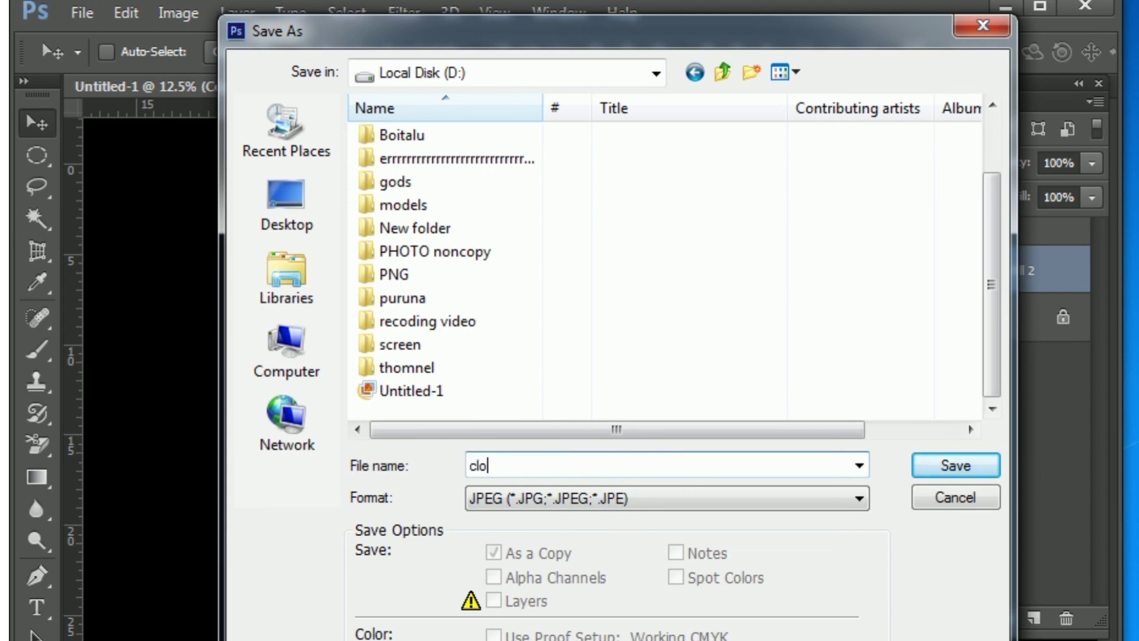
pyautogui.click(926, 469)
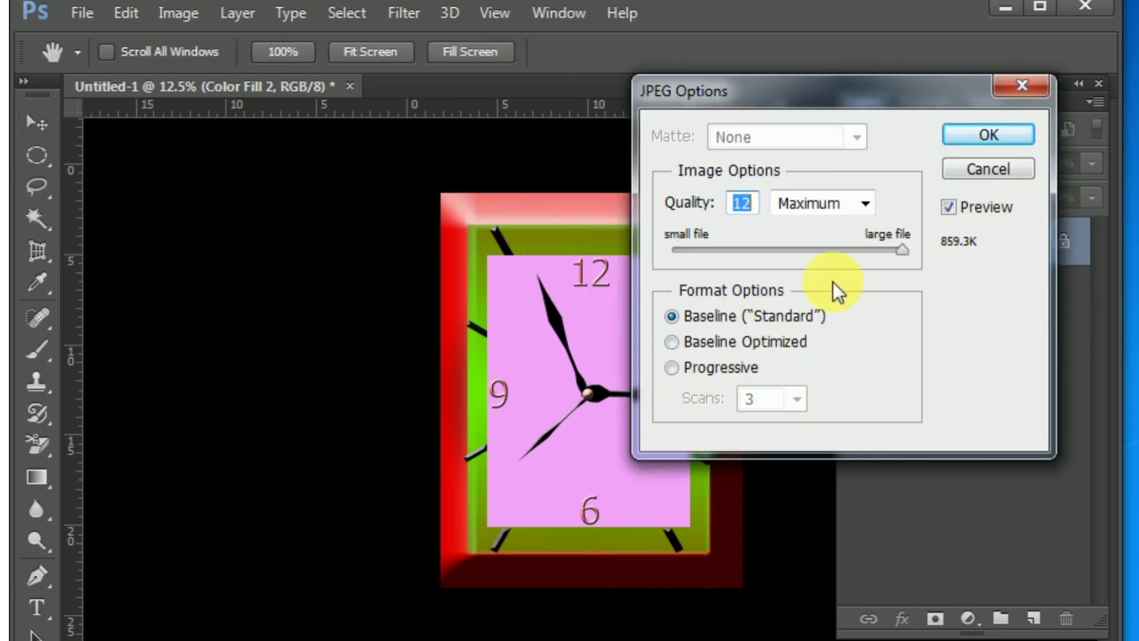
pyautogui.click(973, 134)
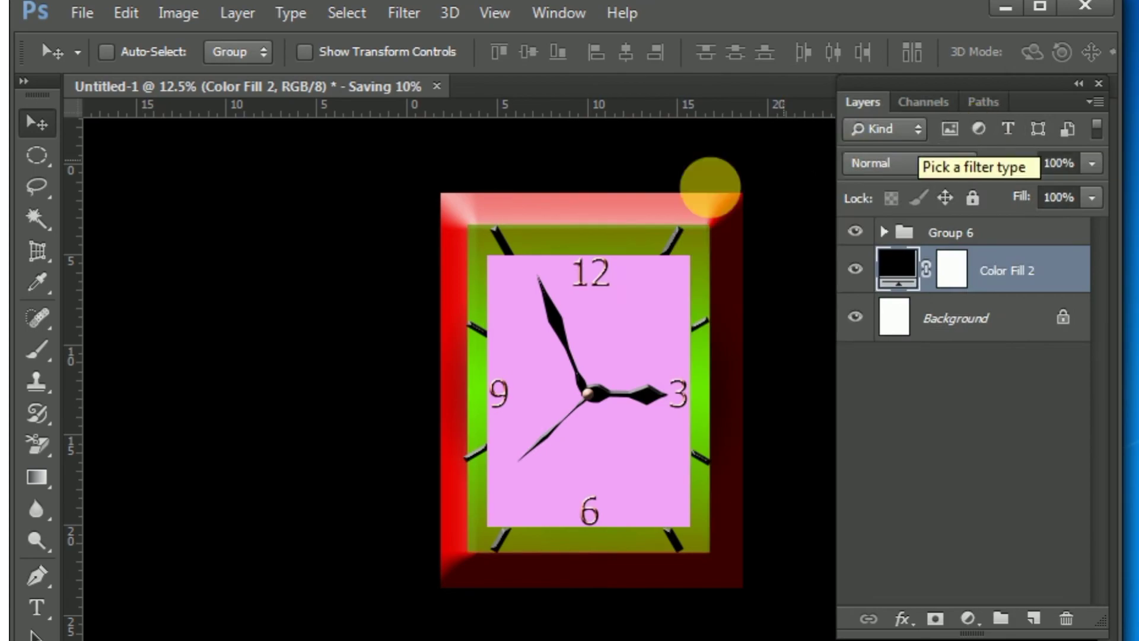